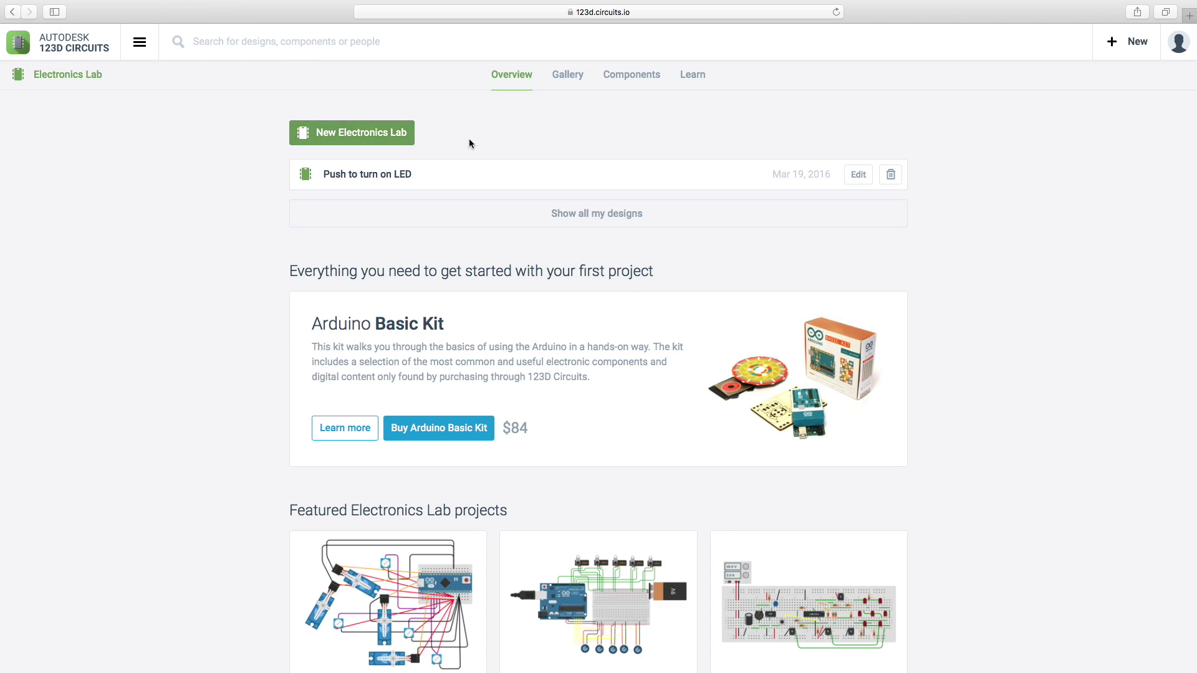
Scroll the Electronics Lab overview showing the saved 'Push to turn on LED' design.
scroll(629, 91, "down", 1)
Go to Home, then Create, open the Electronics Lab Hub and start a New Electronics Lab.
left_click(138, 45)
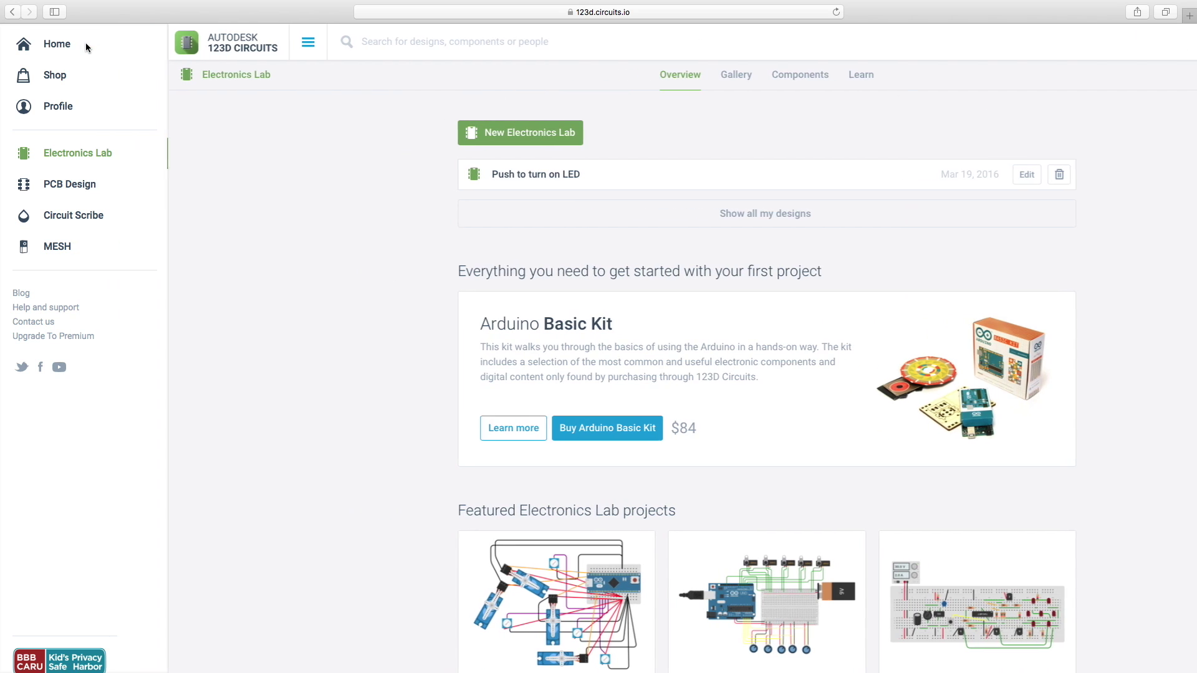
left_click(57, 53)
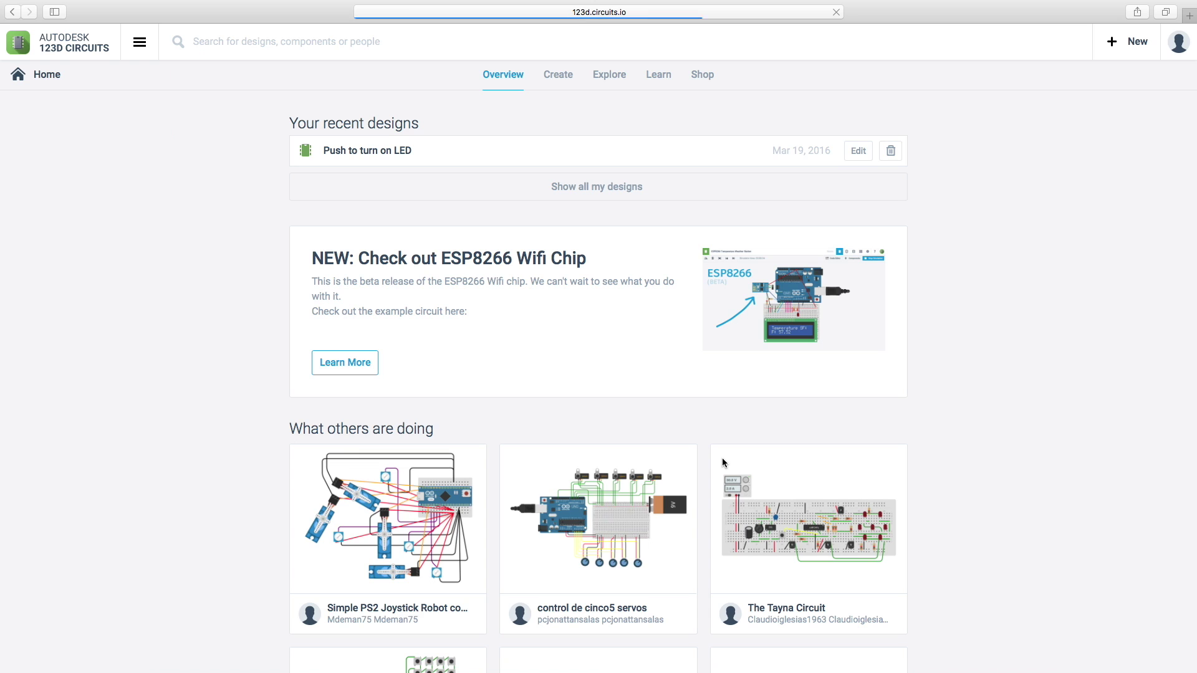
scroll(722, 461, "down", 1)
scroll(722, 457, "up", 1)
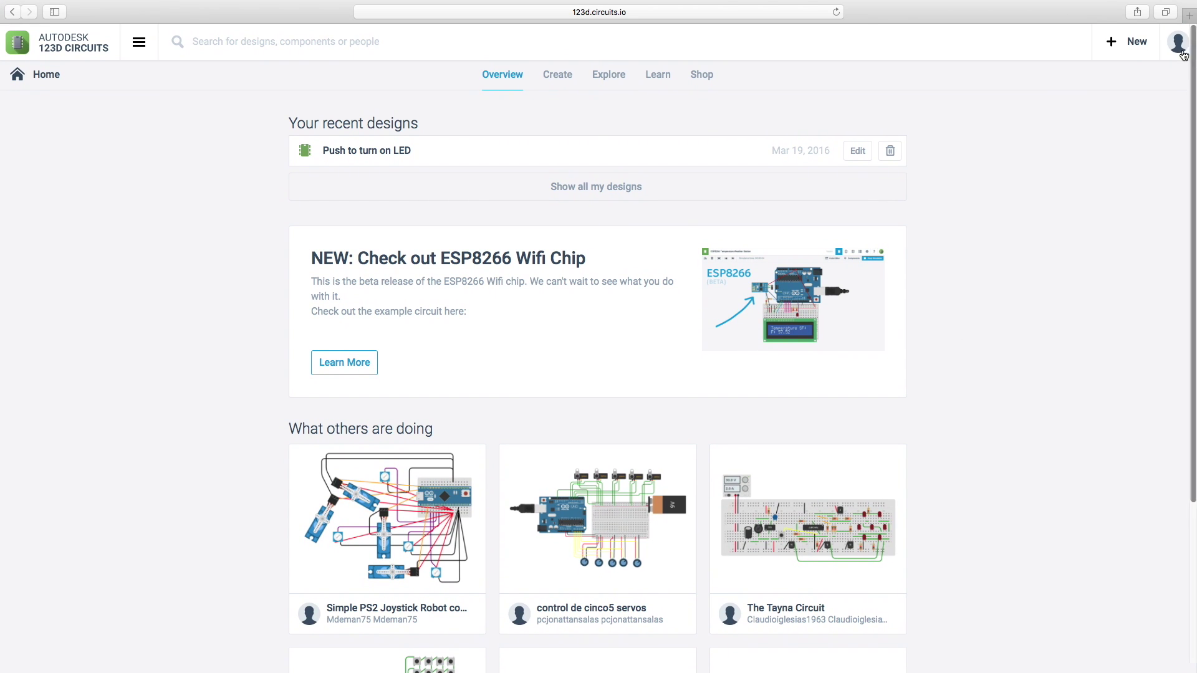
left_click(558, 74)
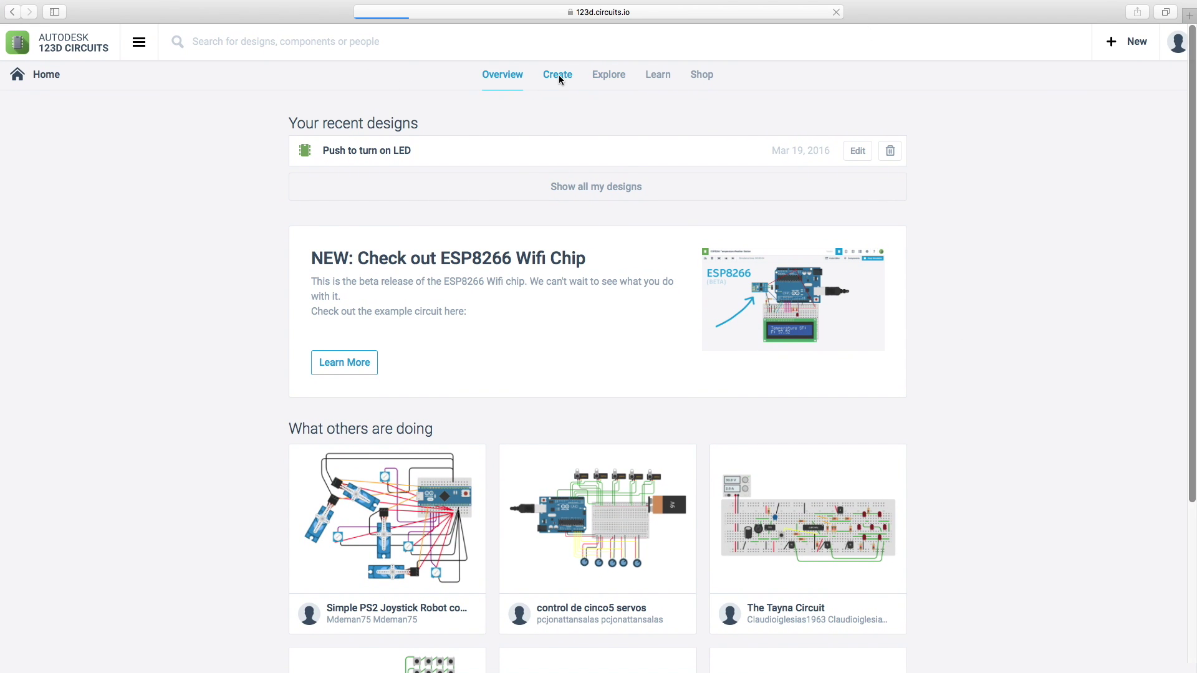
left_click(415, 325)
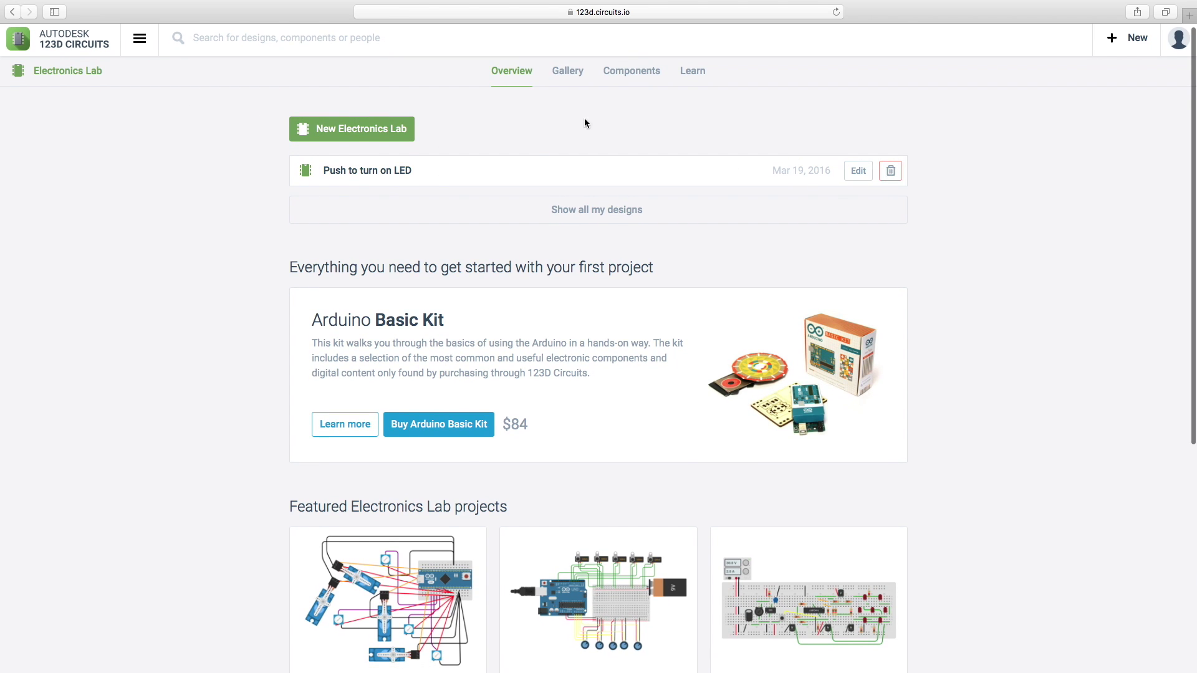
scroll(372, 135, "down", 1)
left_click(372, 135)
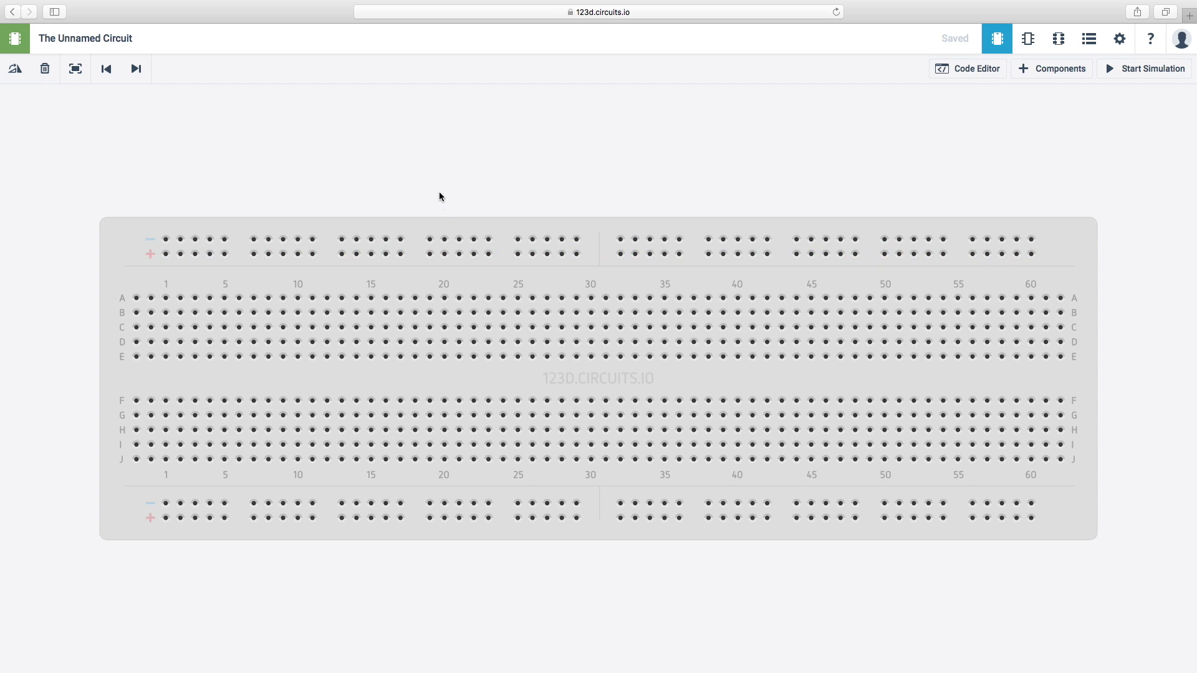
Inspect the default breadboard in 'The Unnamed Circuit', then select and delete it.
scroll(439, 181, "up", 3)
scroll(439, 181, "down", 4)
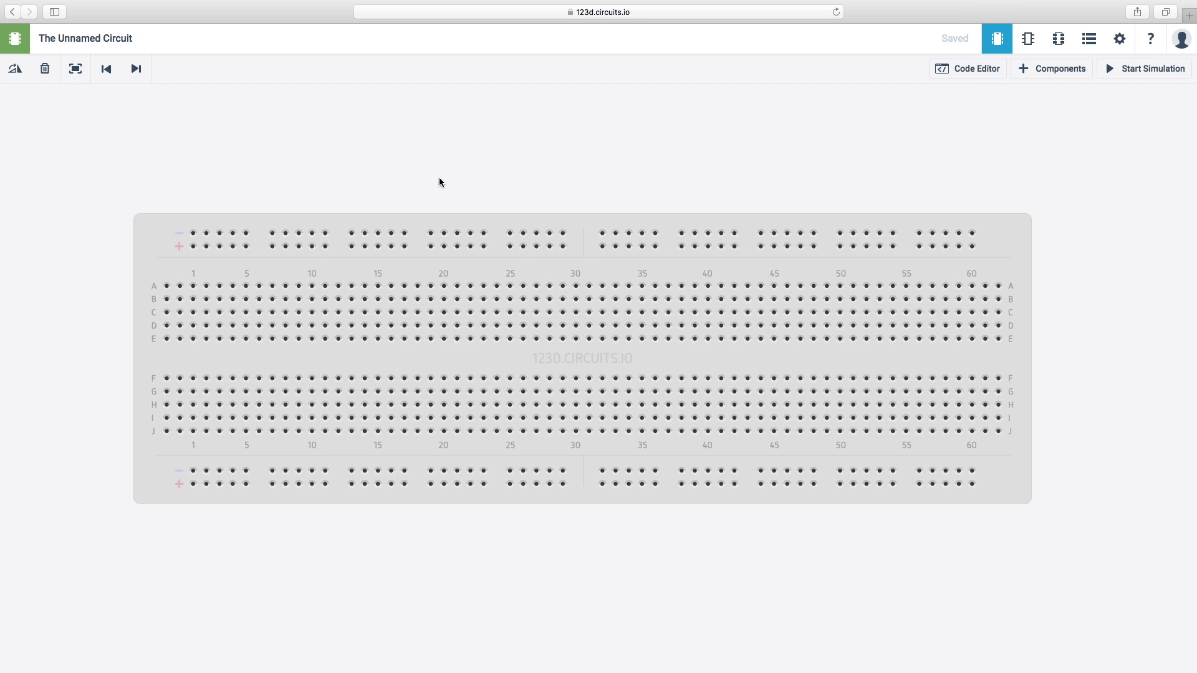
scroll(353, 179, "right", 3)
scroll(609, 200, "left", 6)
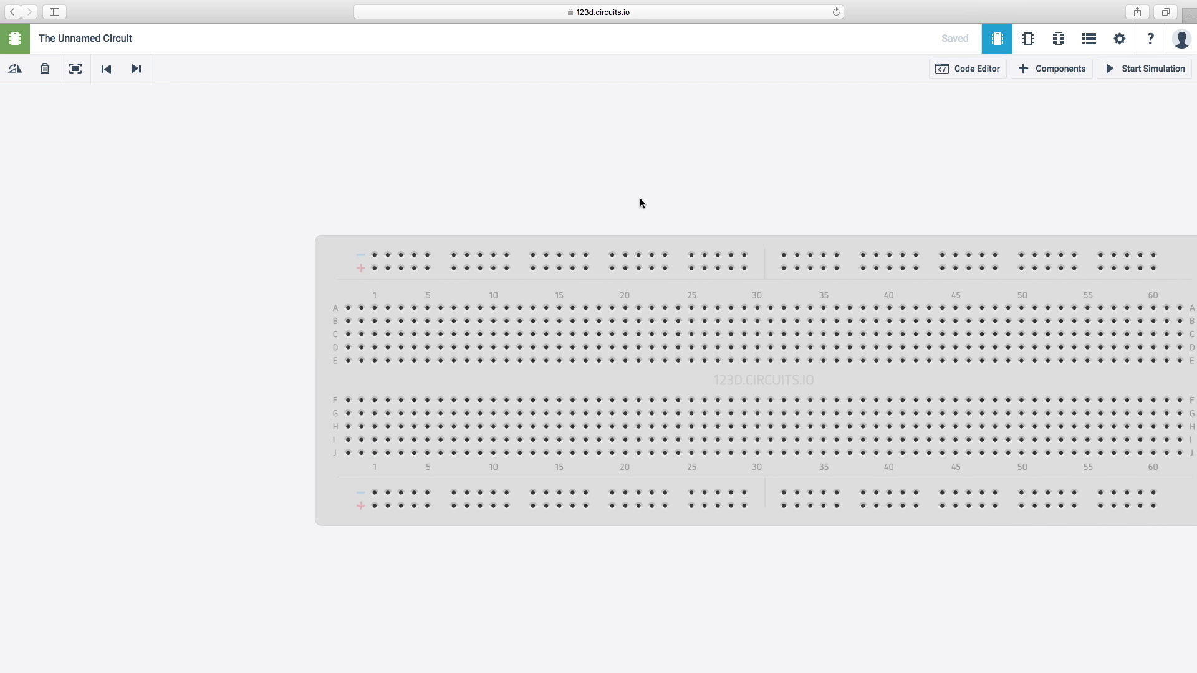
scroll(569, 173, "right", 5)
scroll(441, 193, "up", 1)
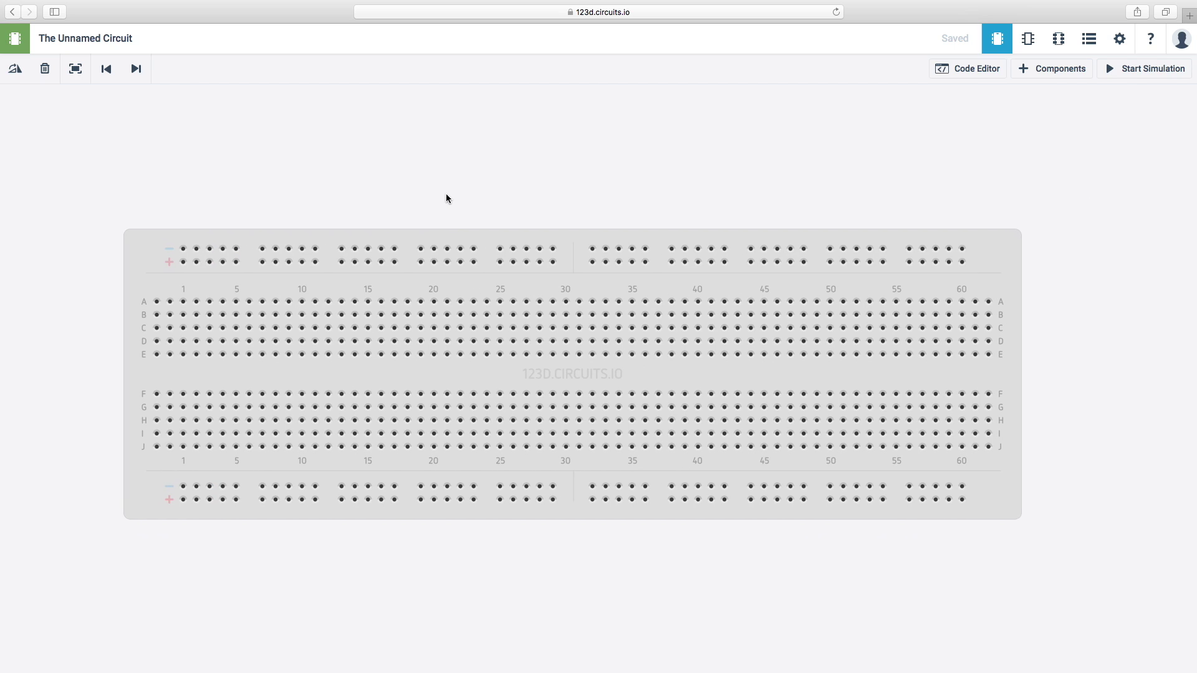
left_click(429, 246)
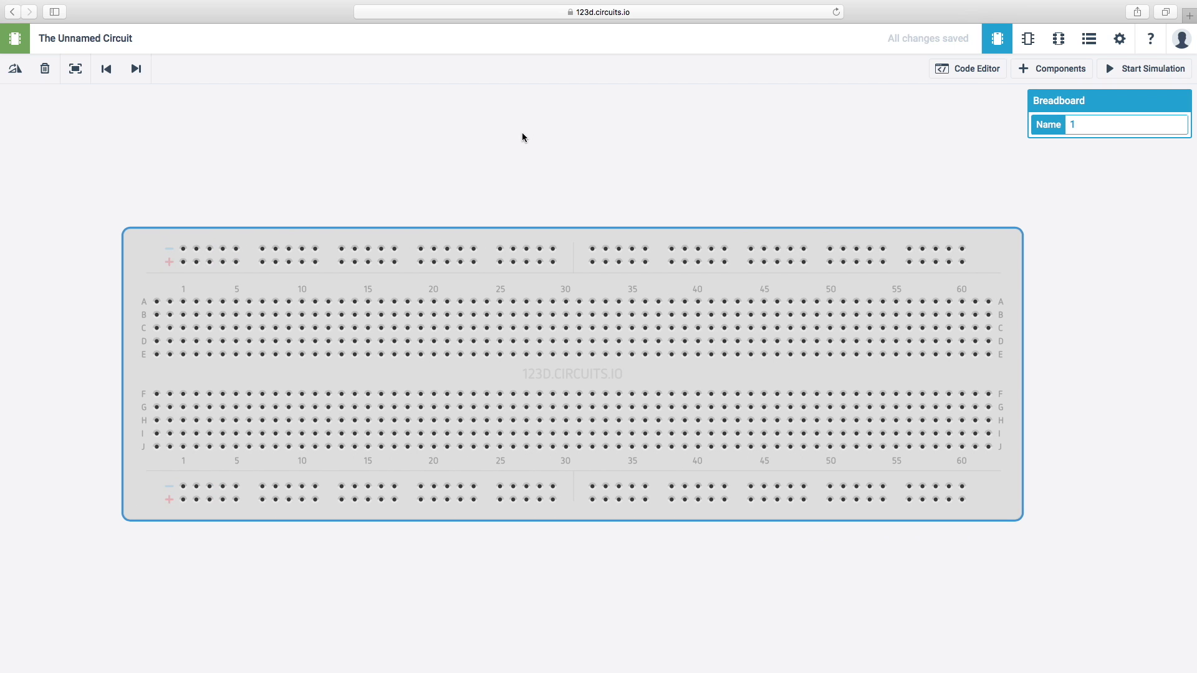
key("Delete")
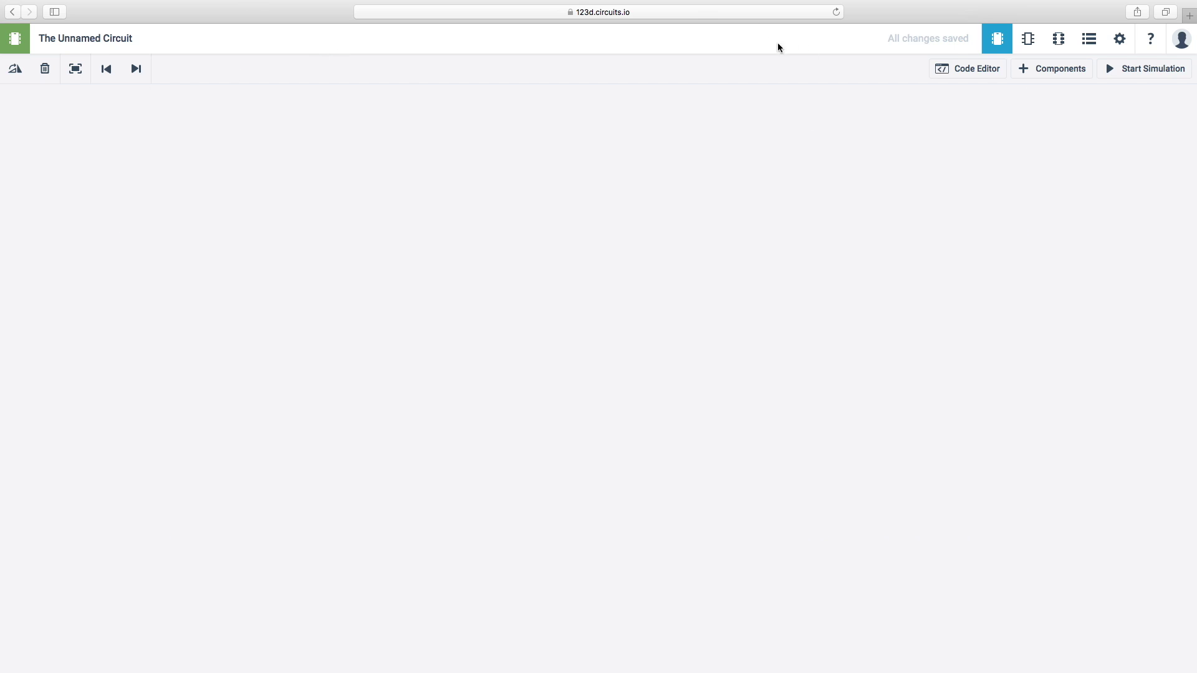
Search the components for 'ard' and place an Arduino Uno R3 on the canvas.
left_click(1062, 73)
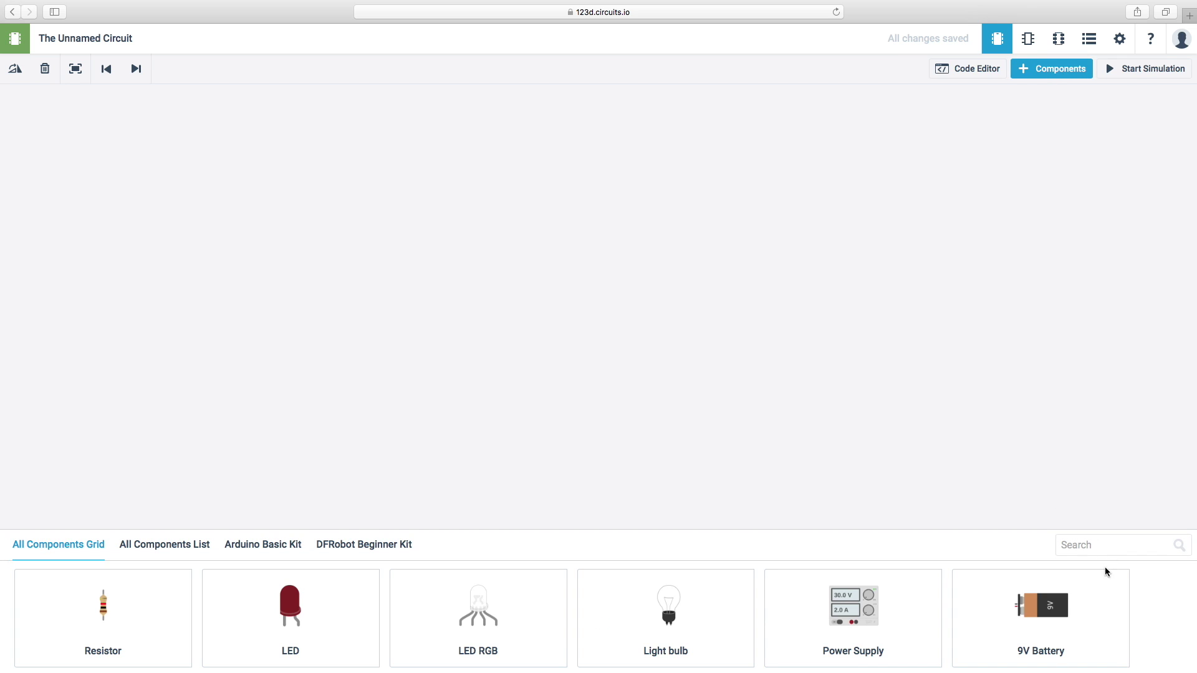
left_click(1102, 541)
type("ar")
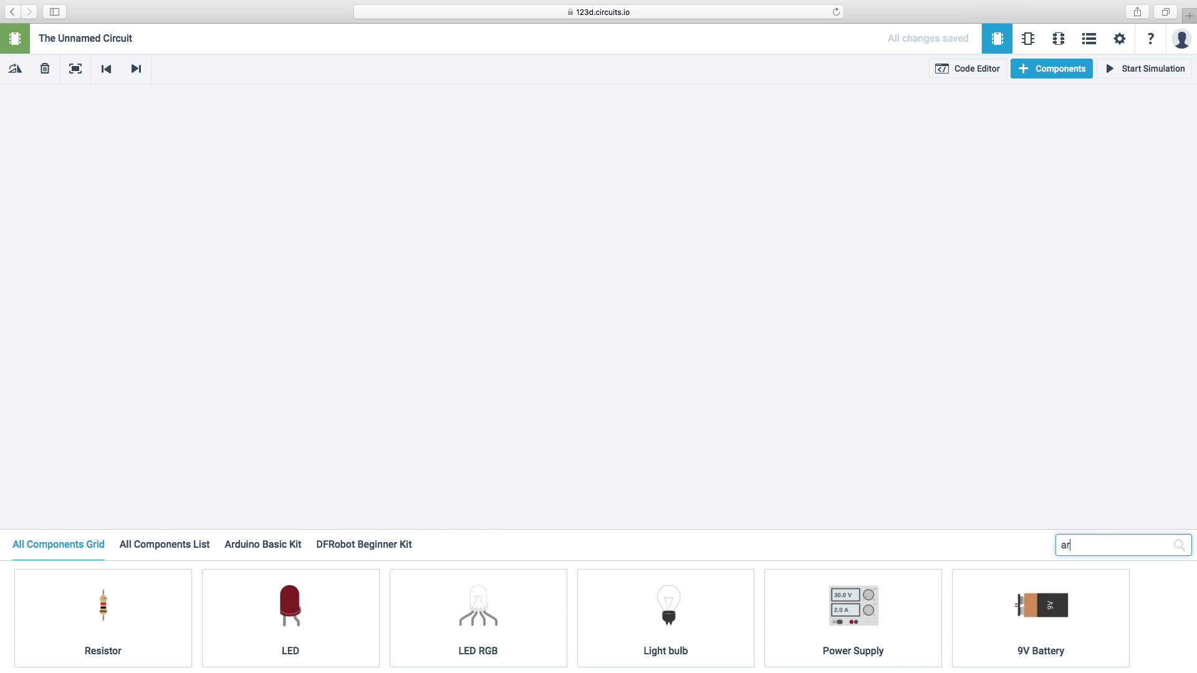
type("d")
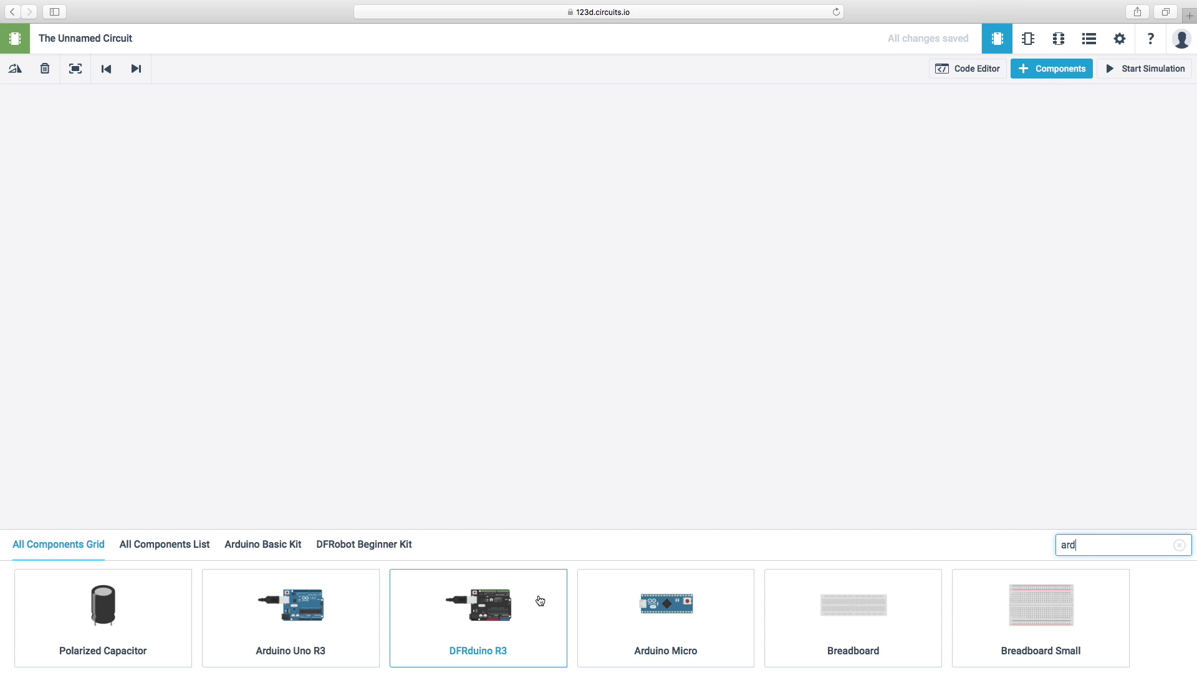
double_click(1099, 545)
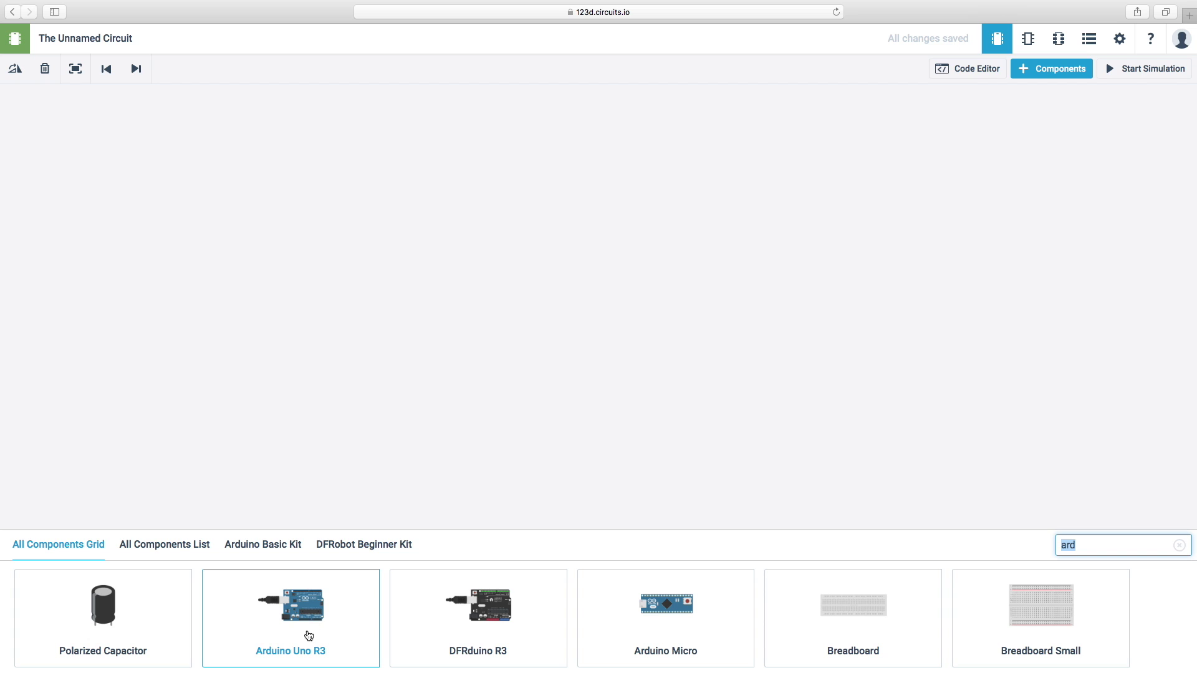
left_click_drag(355, 378, 354, 378)
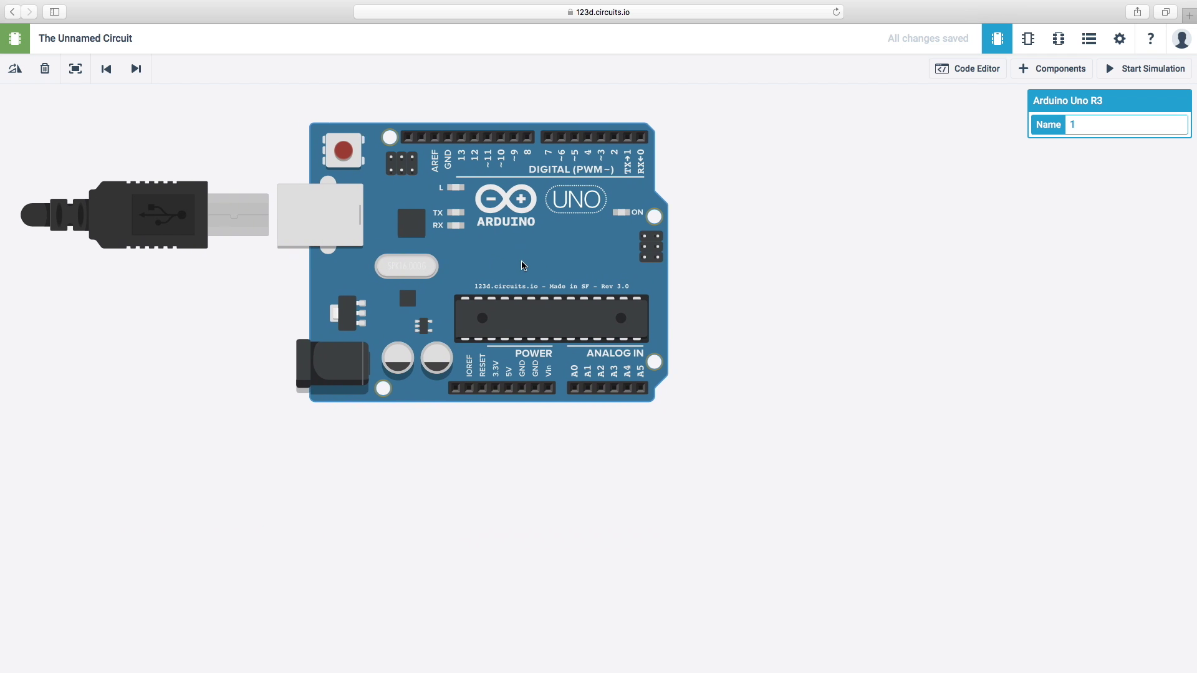
scroll(857, 368, "down", 3)
left_click_drag(858, 369, 577, 344)
scroll(577, 344, "up", 3)
Rotate the Arduino Uno a quarter turn and make room beside it.
left_click(374, 205)
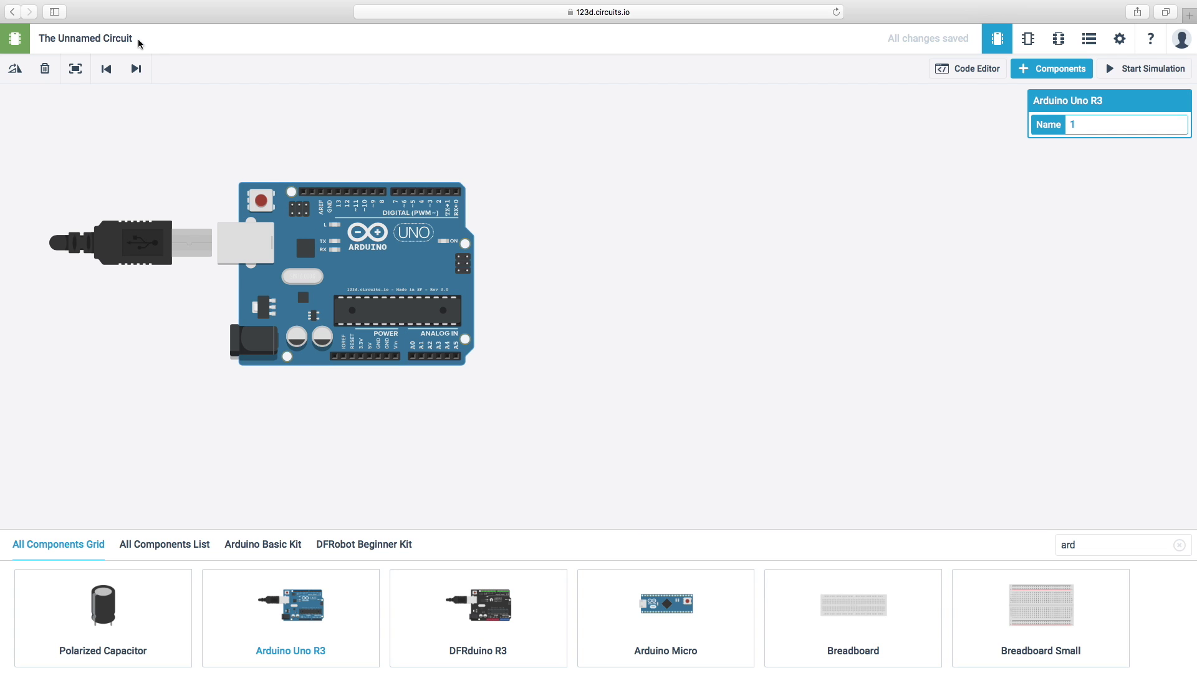
left_click(15, 79)
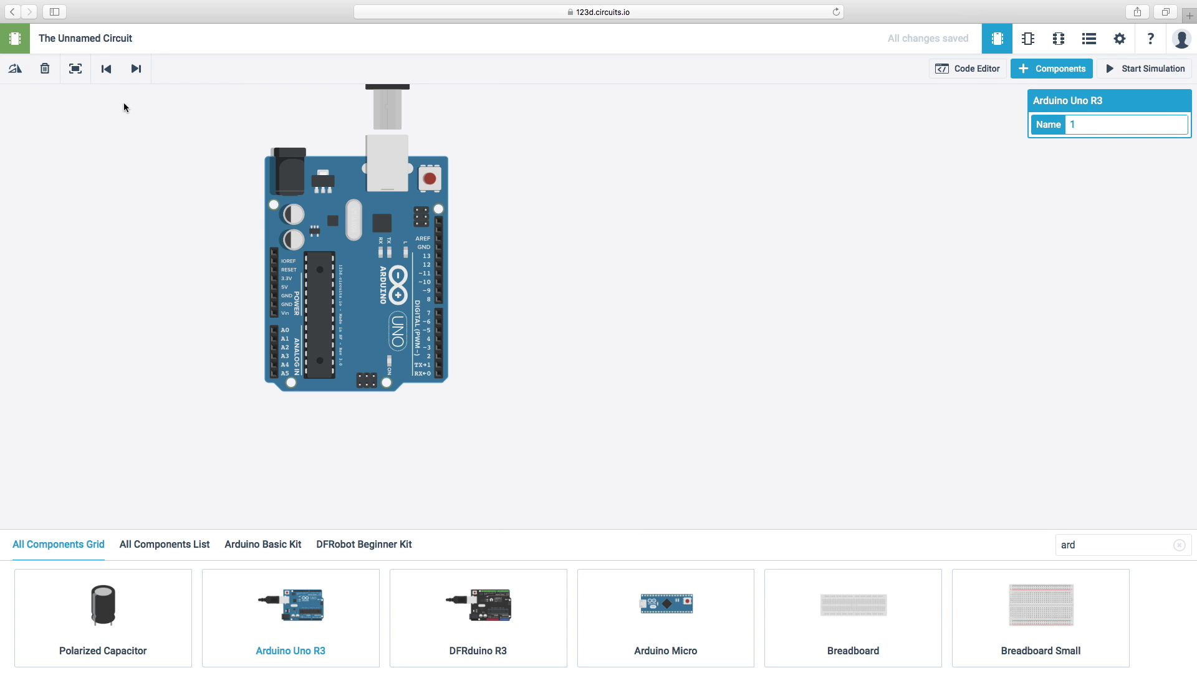
left_click(779, 304)
left_click_drag(780, 305, 724, 350)
Add a Breadboard Small, rotate it upright, and move it next to the Arduino.
left_click(1074, 633)
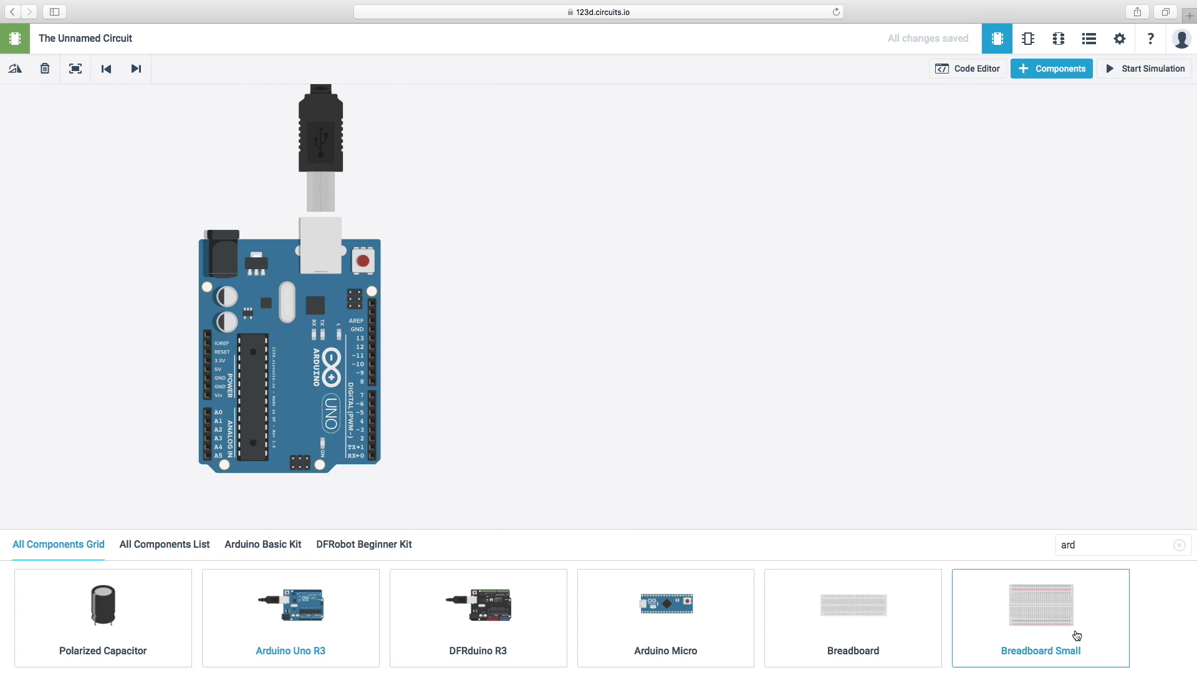
left_click(612, 312)
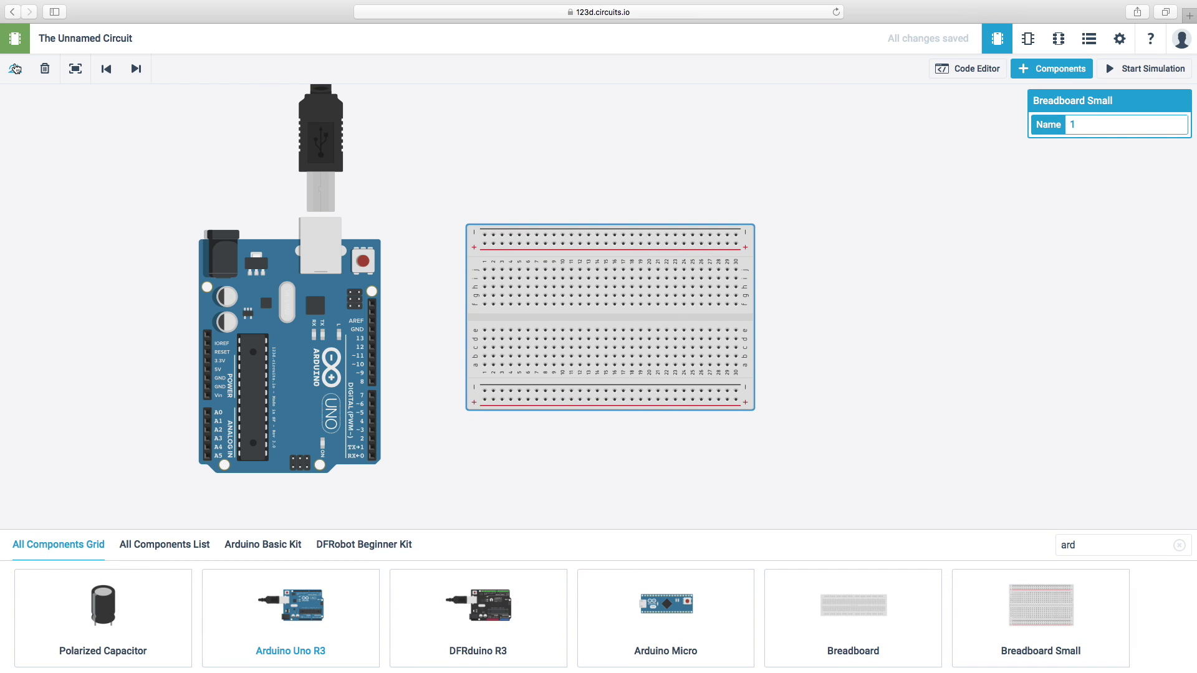
left_click(15, 69)
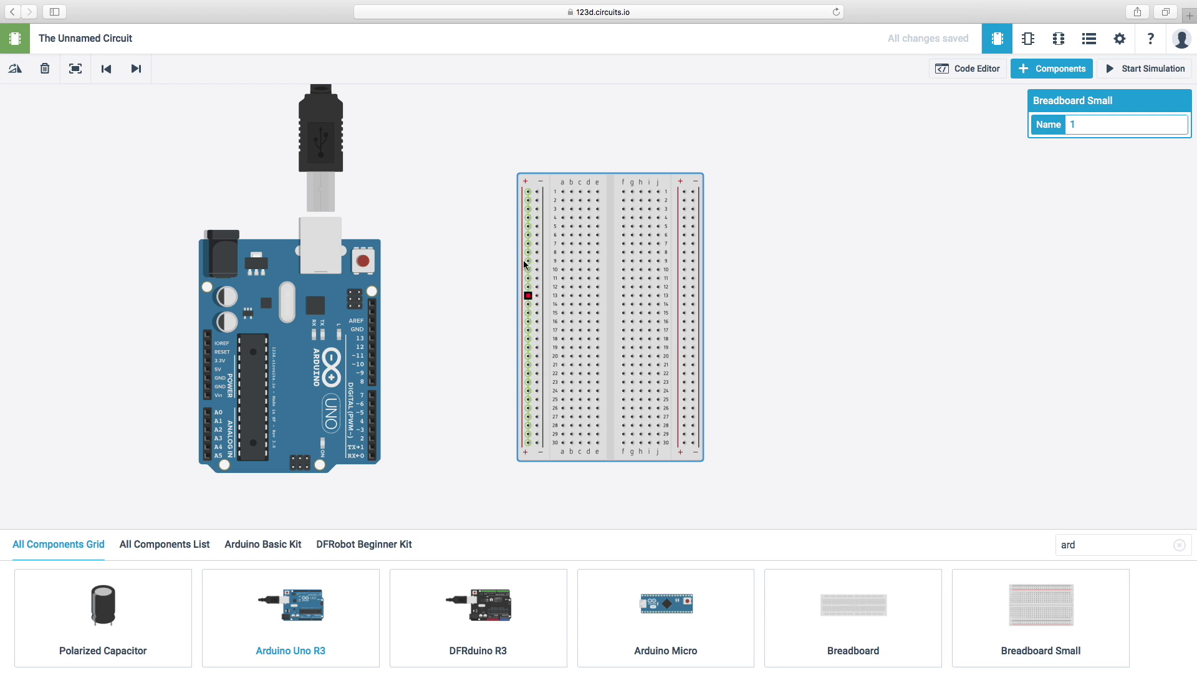
left_click_drag(535, 181, 439, 235)
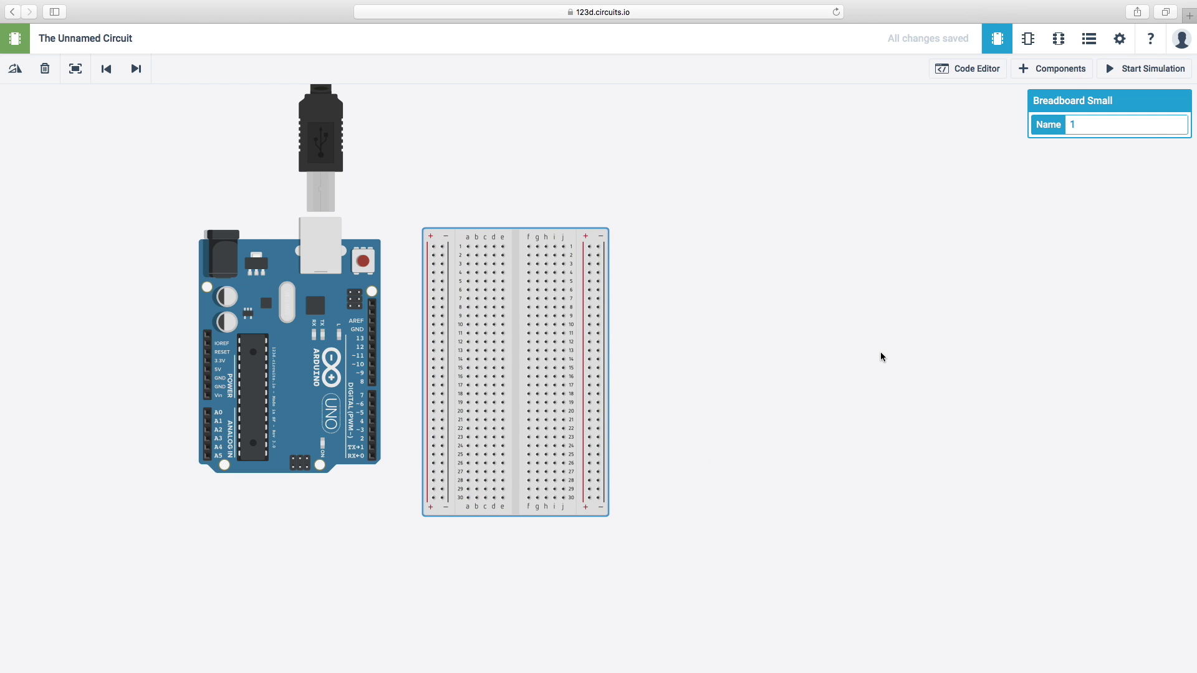
scroll(883, 357, "up", 2)
scroll(881, 356, "down", 1)
left_click(828, 355)
Pan and zoom the canvas to frame the Arduino and breadboard side by side.
scroll(828, 356, "up", 2)
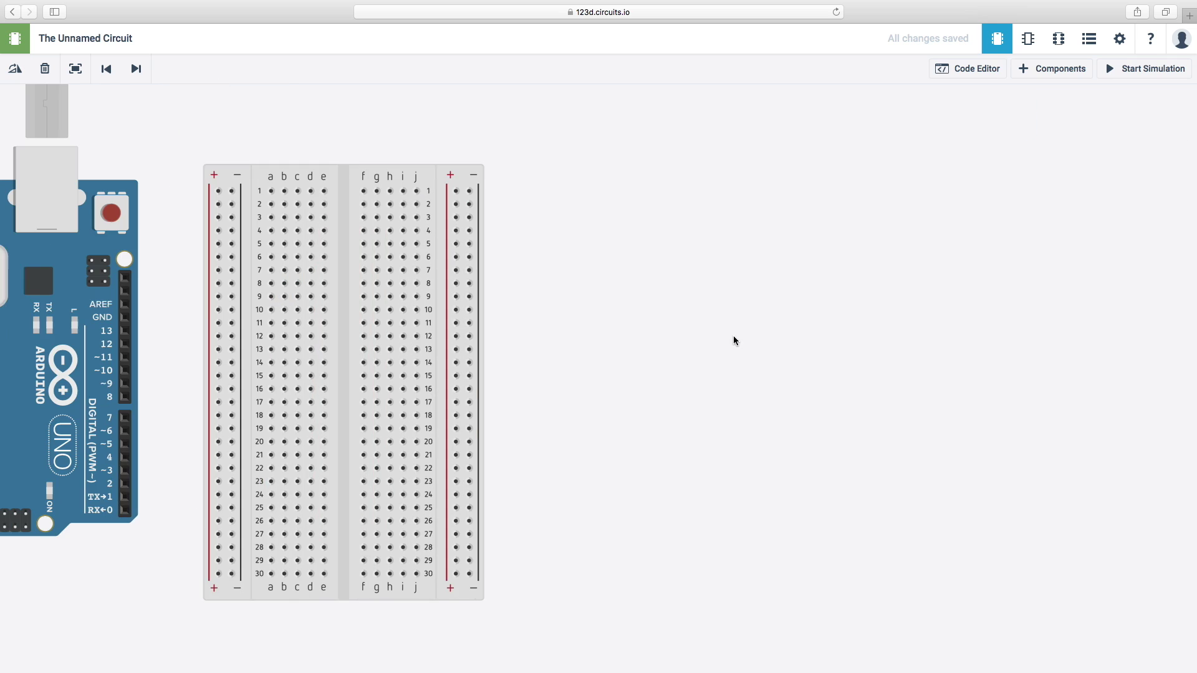
left_click_drag(781, 340, 888, 342)
scroll(1068, 350, "down", 3)
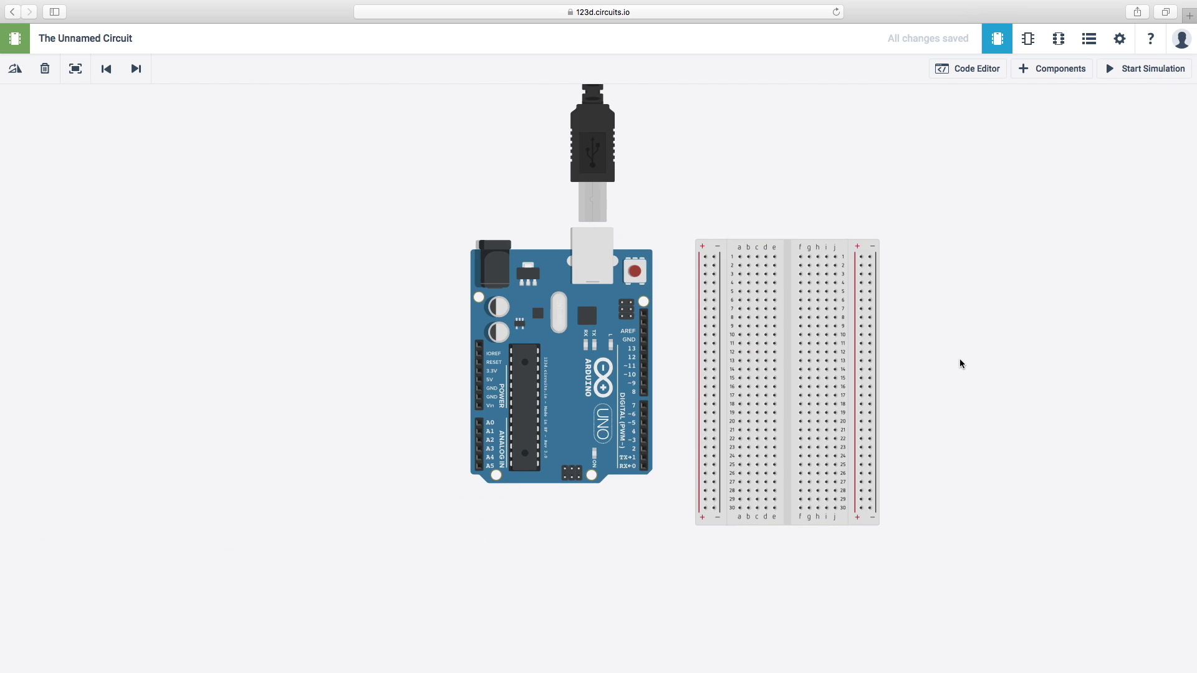
scroll(960, 363, "up", 1)
scroll(884, 355, "up", 5)
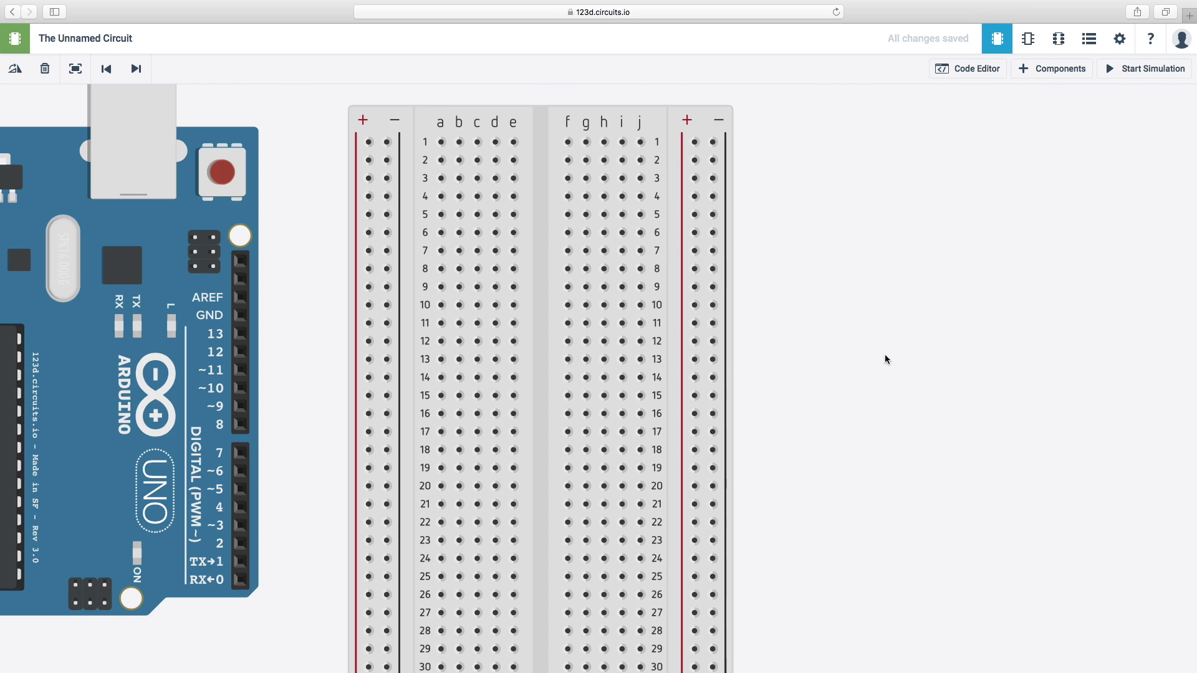
scroll(886, 360, "down", 4)
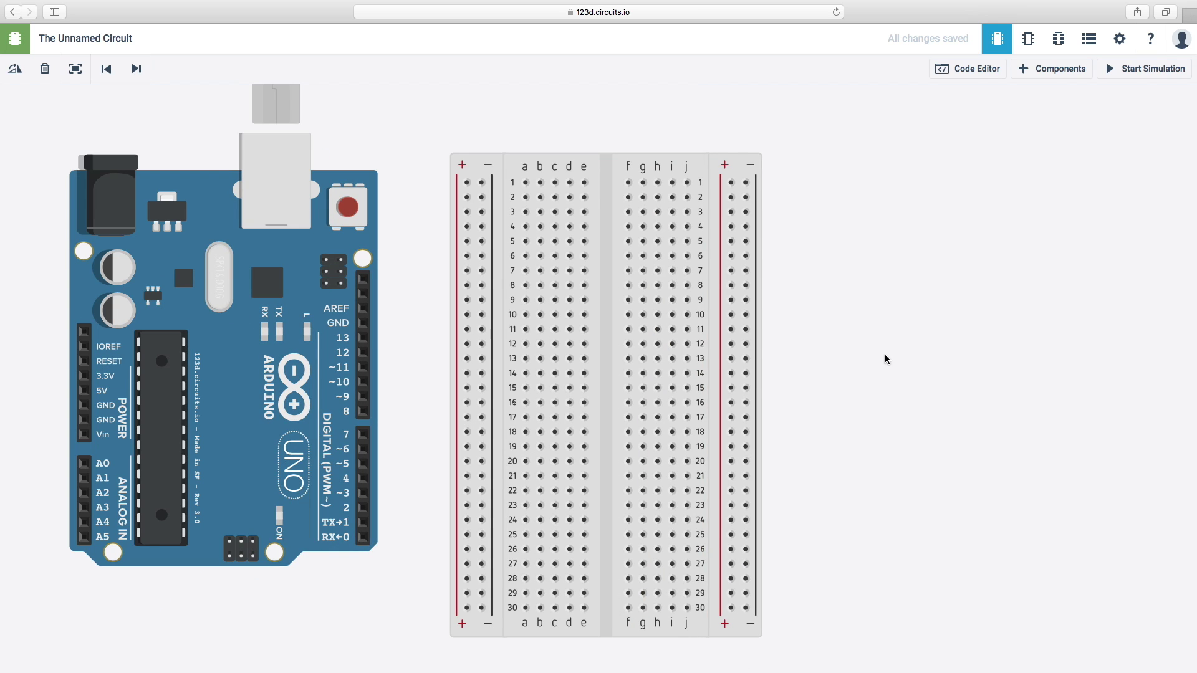
scroll(886, 360, "down", 4)
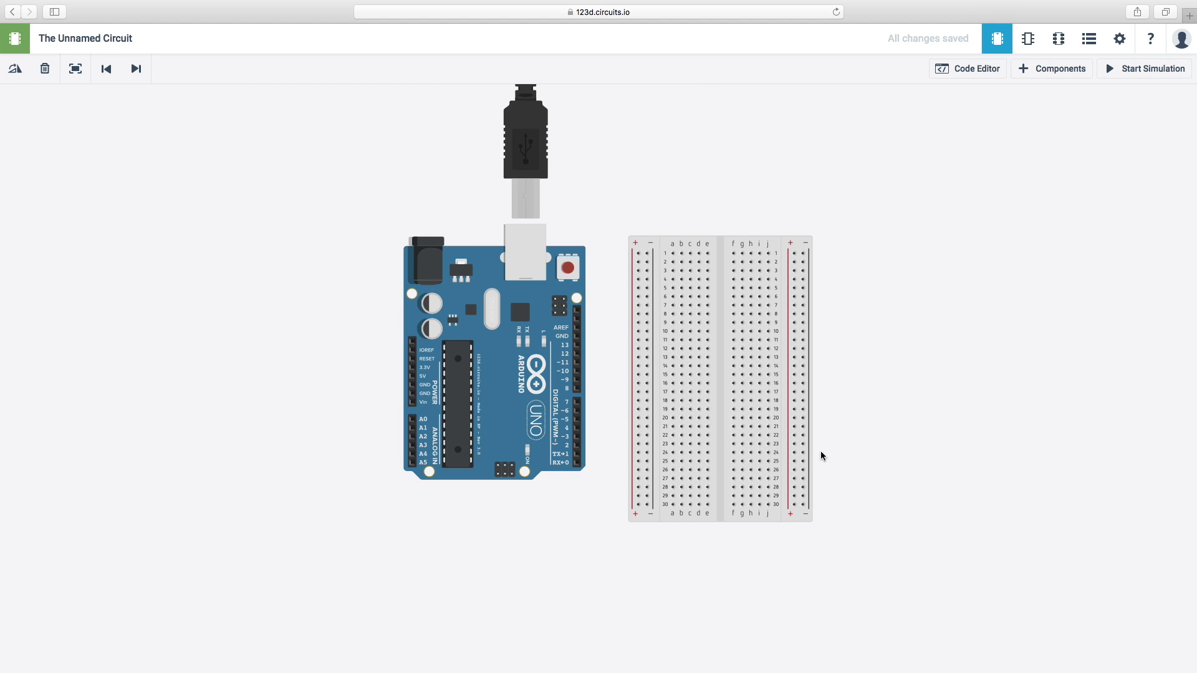
scroll(858, 443, "up", 3)
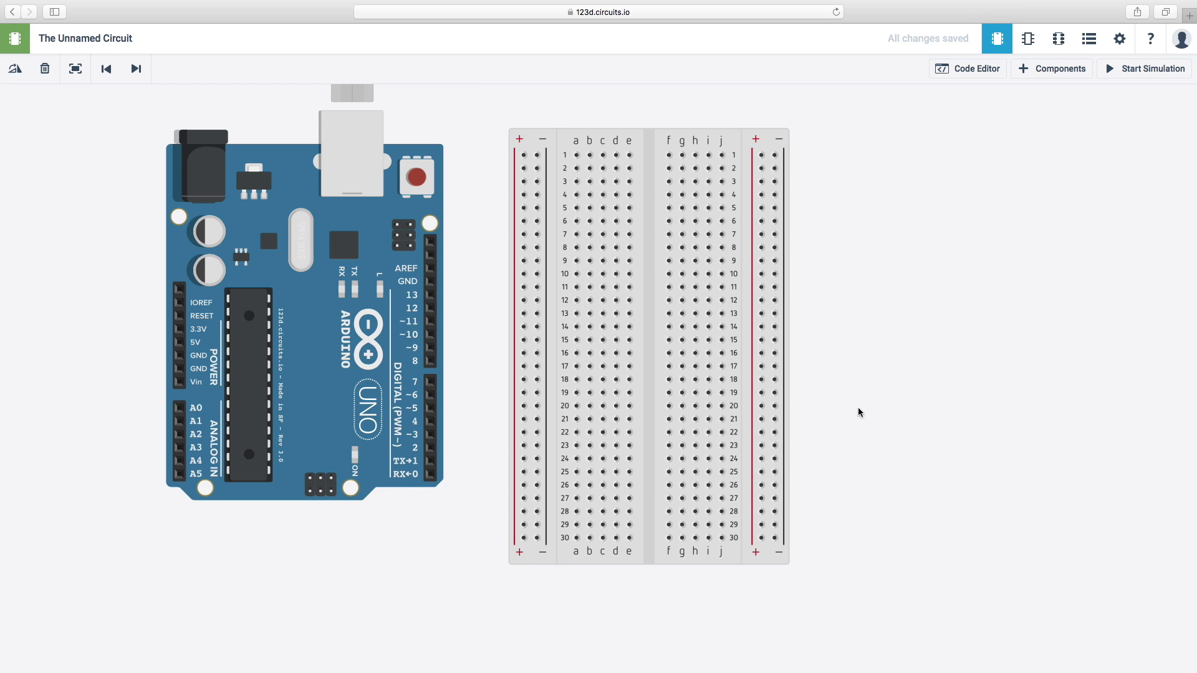
left_click_drag(859, 412, 910, 461)
scroll(910, 461, "down", 3)
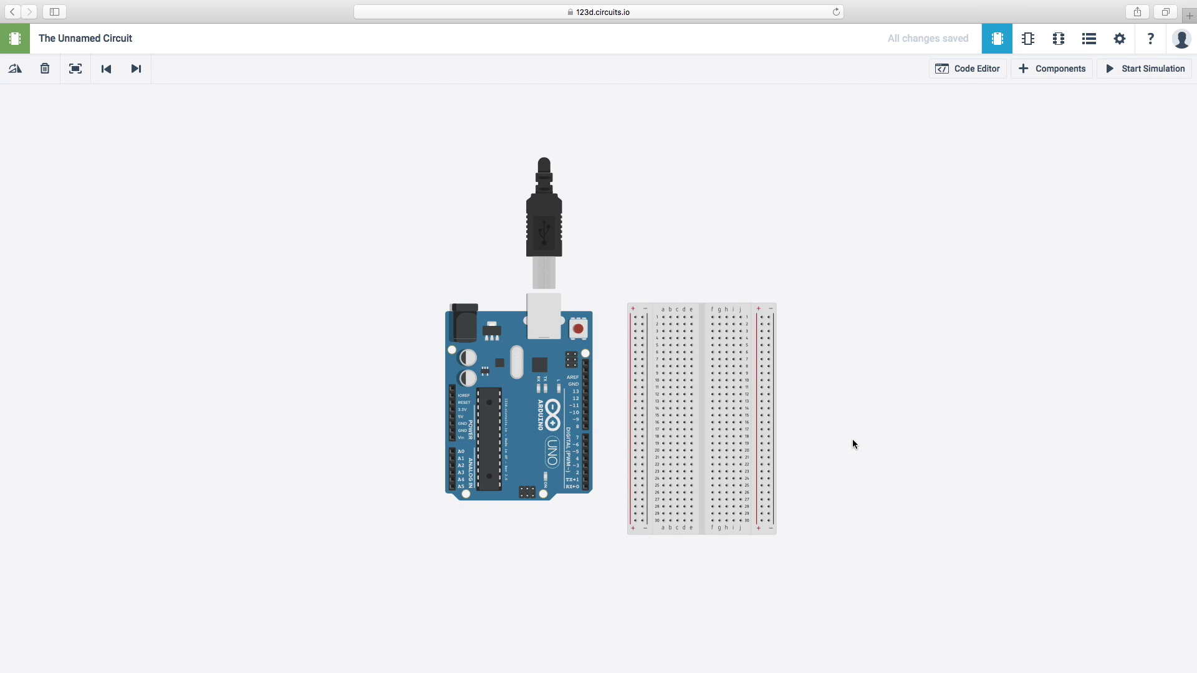
scroll(854, 444, "up", 4)
left_click_drag(861, 443, 889, 443)
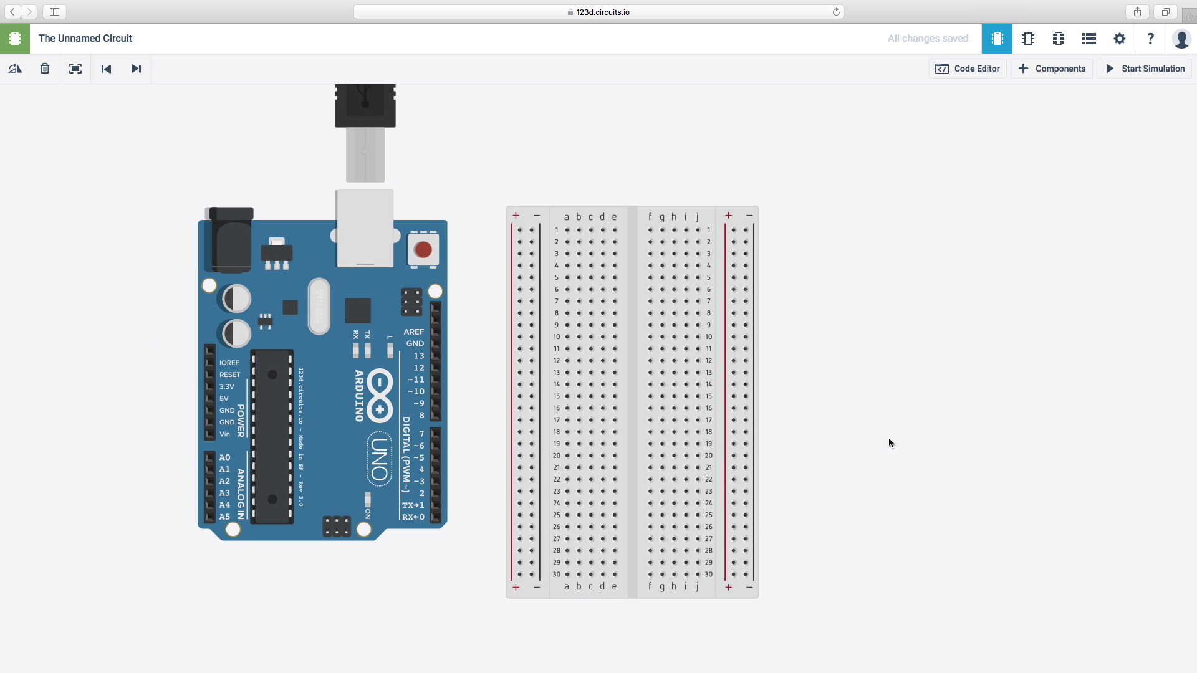
scroll(889, 443, "up", 1)
scroll(885, 442, "up", 3)
scroll(879, 441, "down", 5)
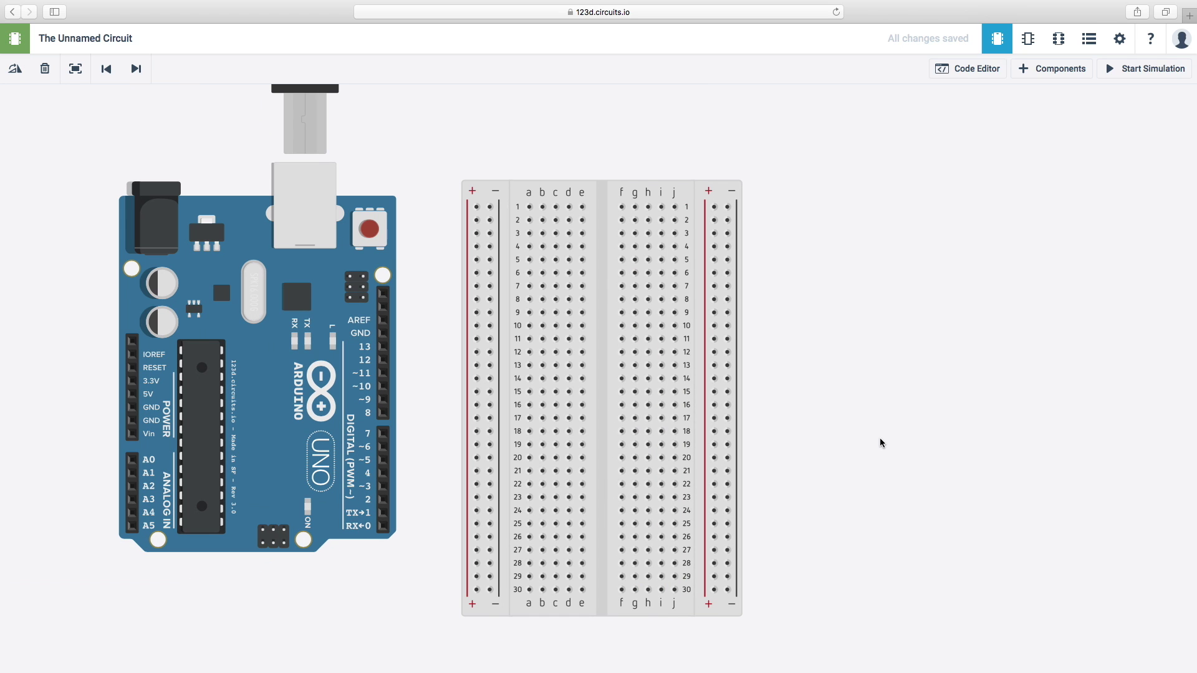
scroll(879, 441, "up", 2)
left_click_drag(912, 441, 940, 441)
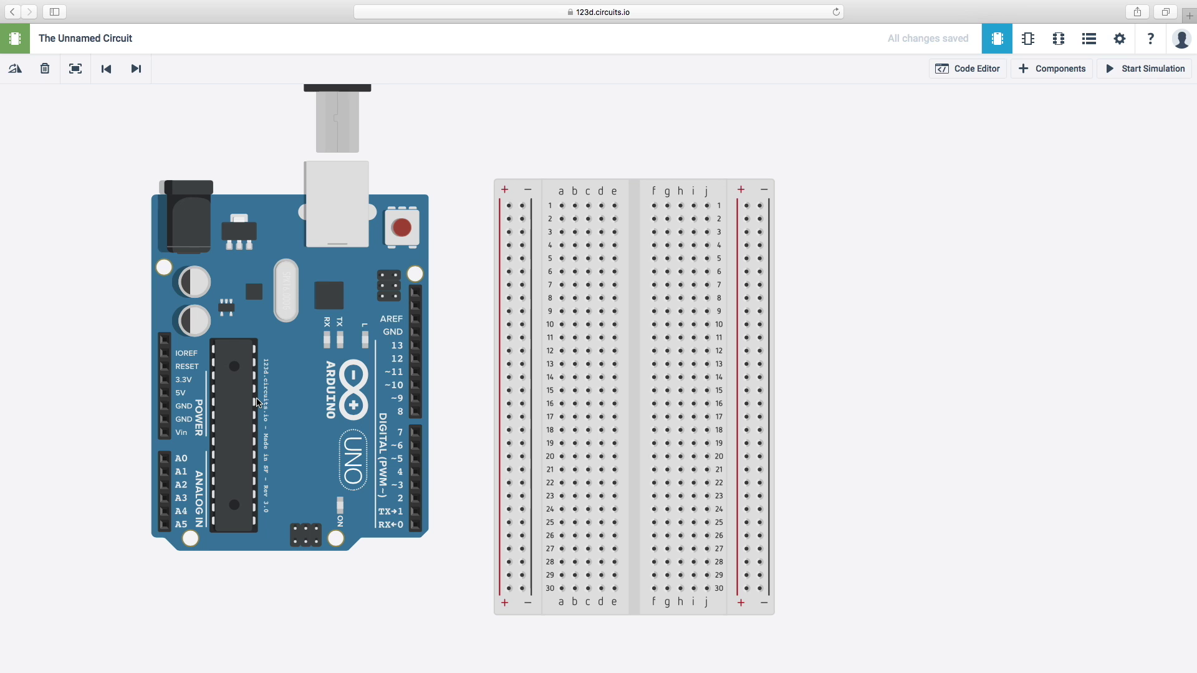
Wire the Arduino's 5V pin to the breadboard's top + rail and colour it red.
scroll(257, 402, "up", 1)
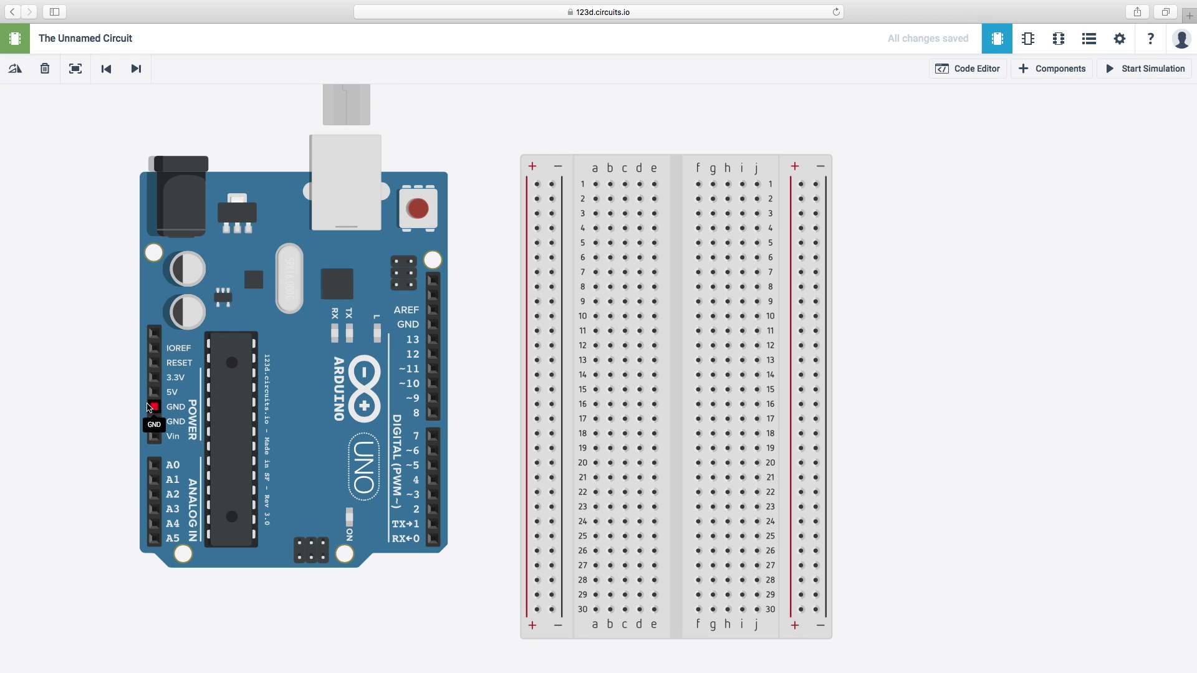
left_click(154, 392)
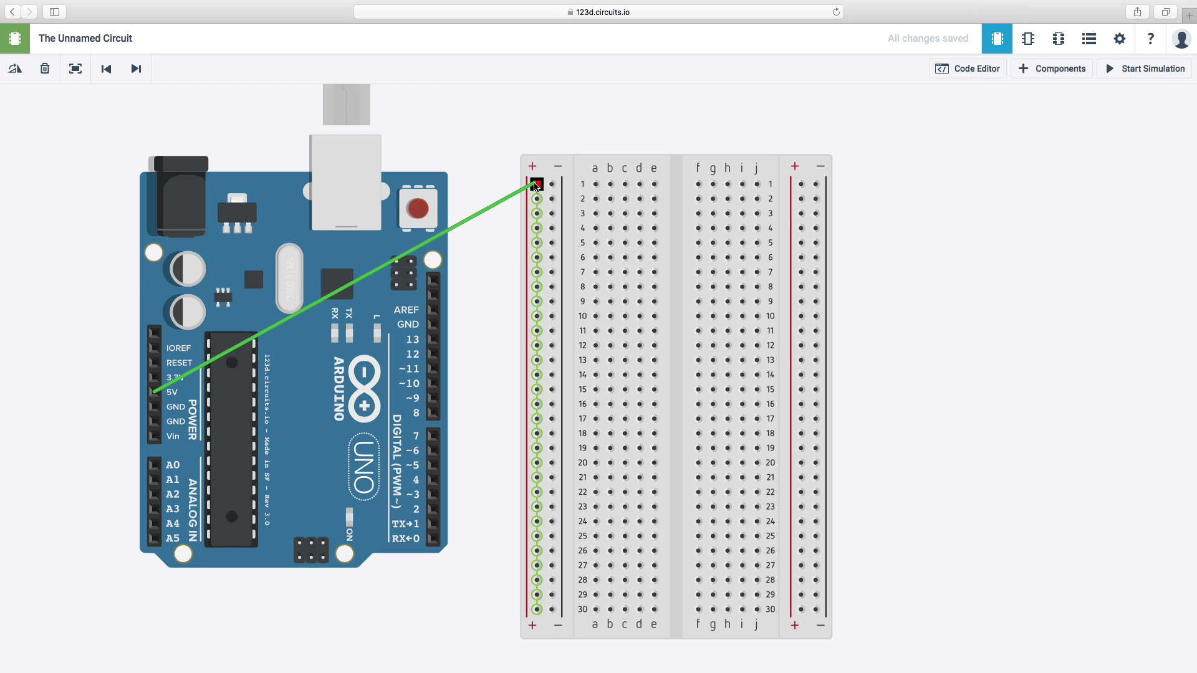
left_click(536, 184)
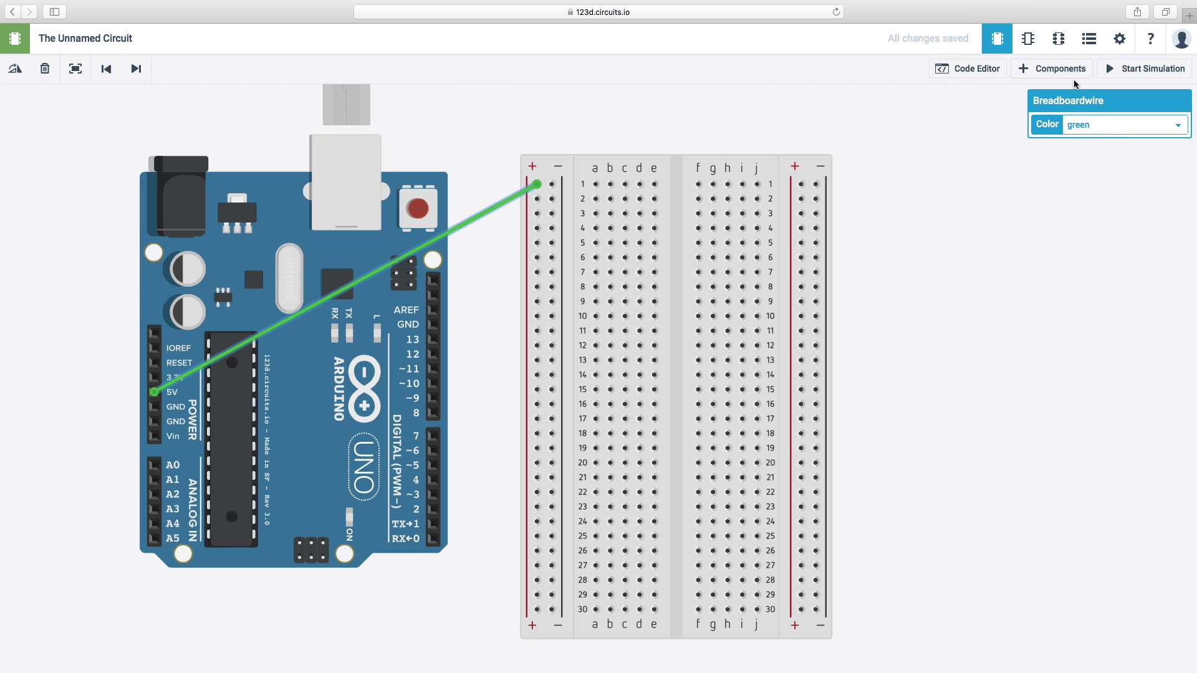
left_click(1114, 125)
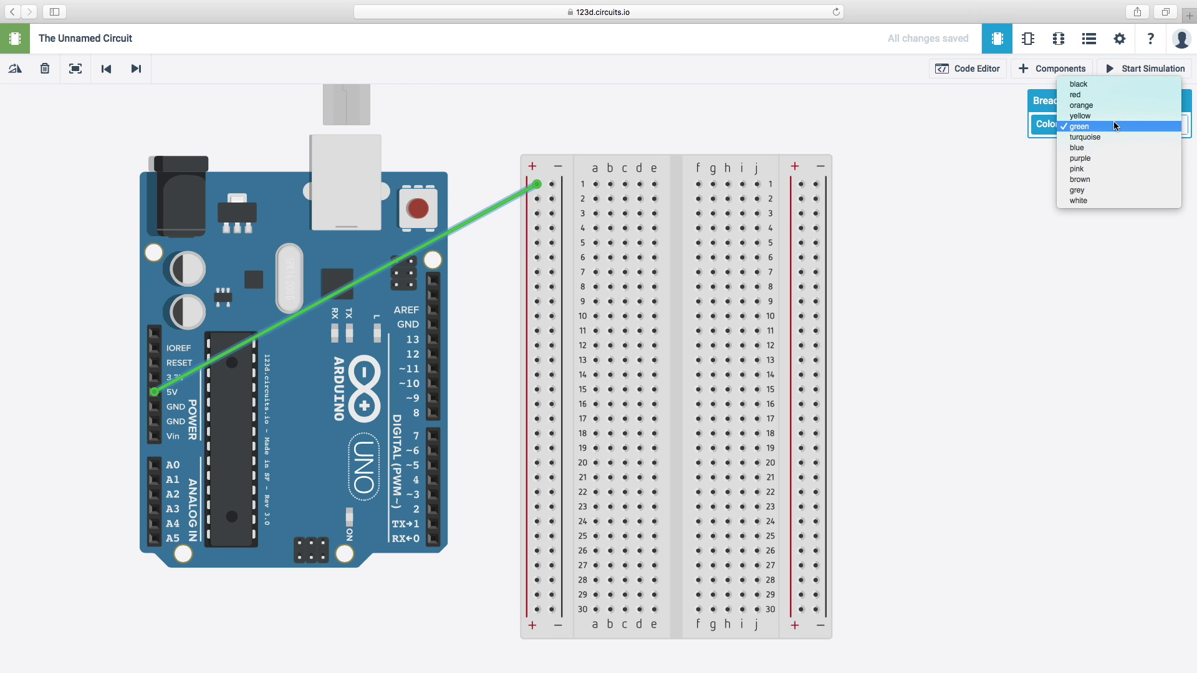
left_click(1084, 95)
left_click(984, 313)
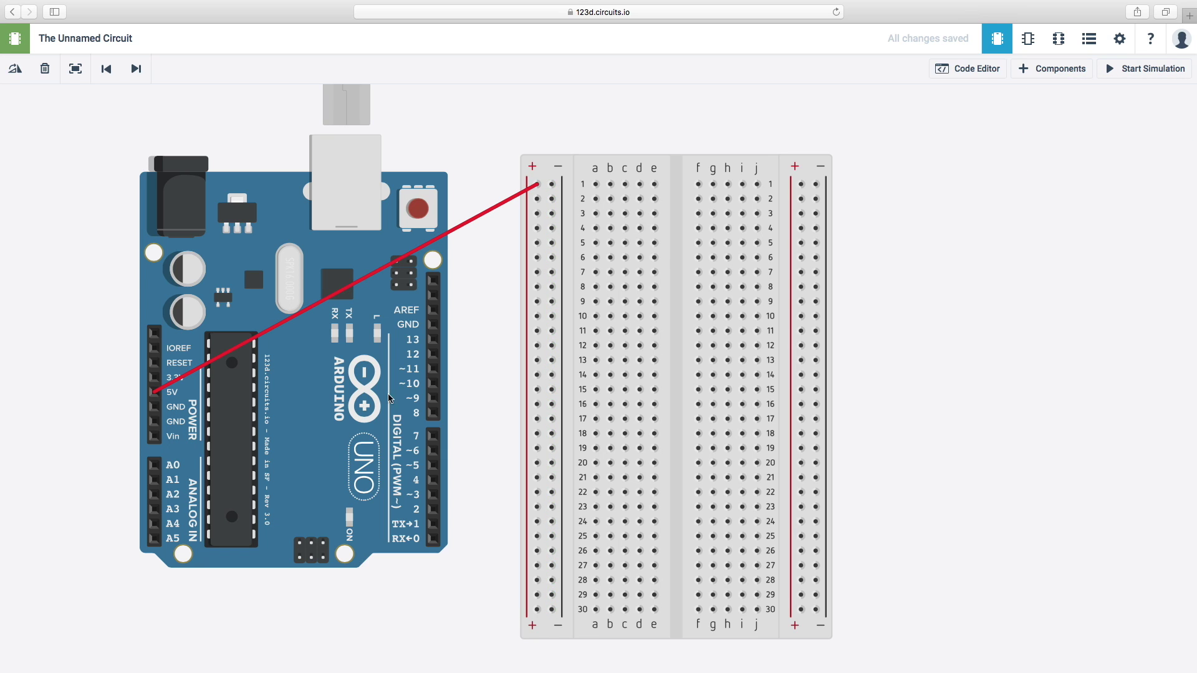
Wire an Arduino GND pin to the − rail at row 2 and colour it black.
left_click(168, 412)
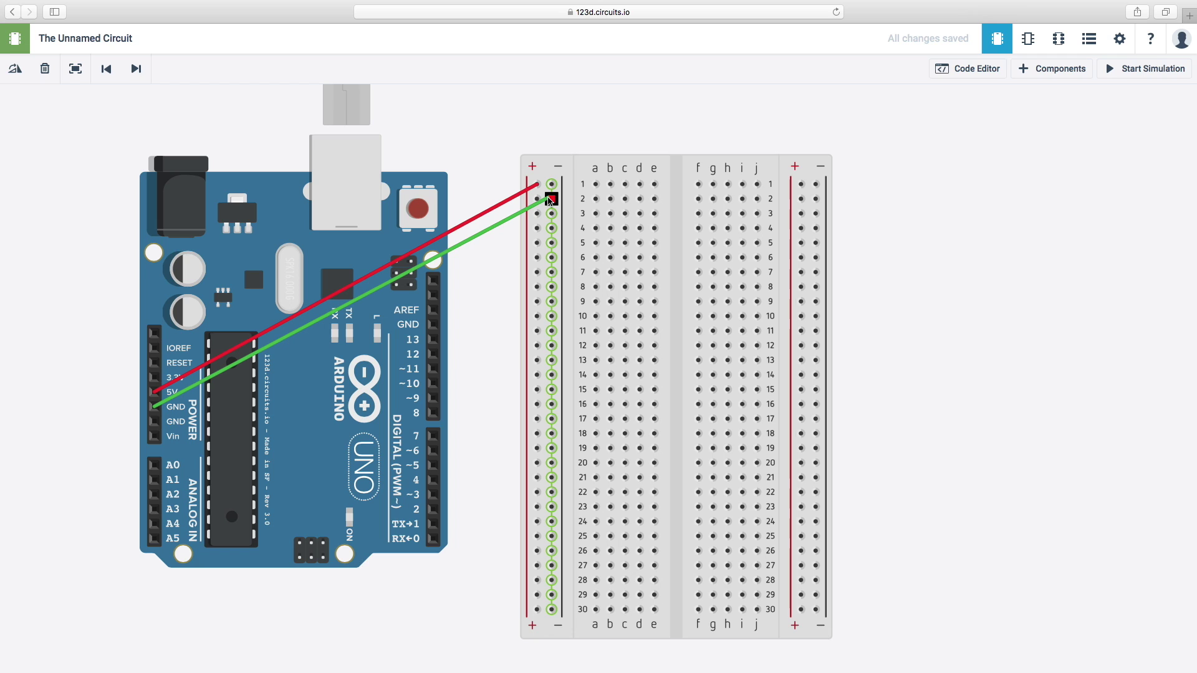
left_click(551, 199)
left_click(1088, 125)
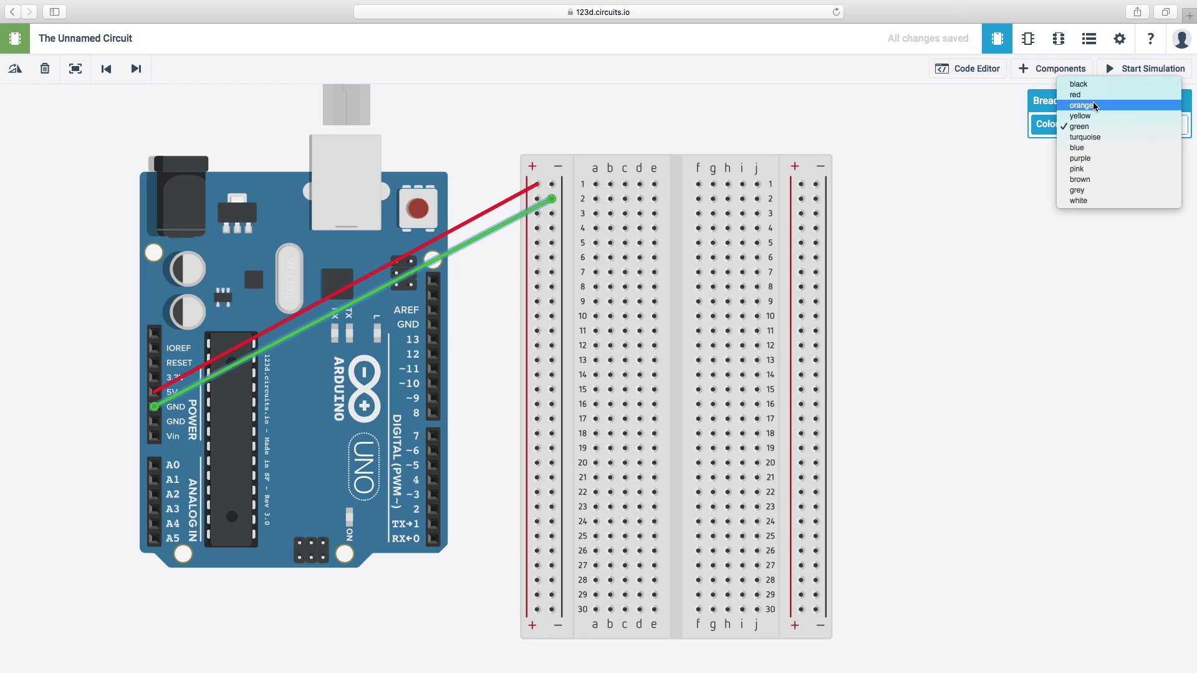
left_click(1085, 84)
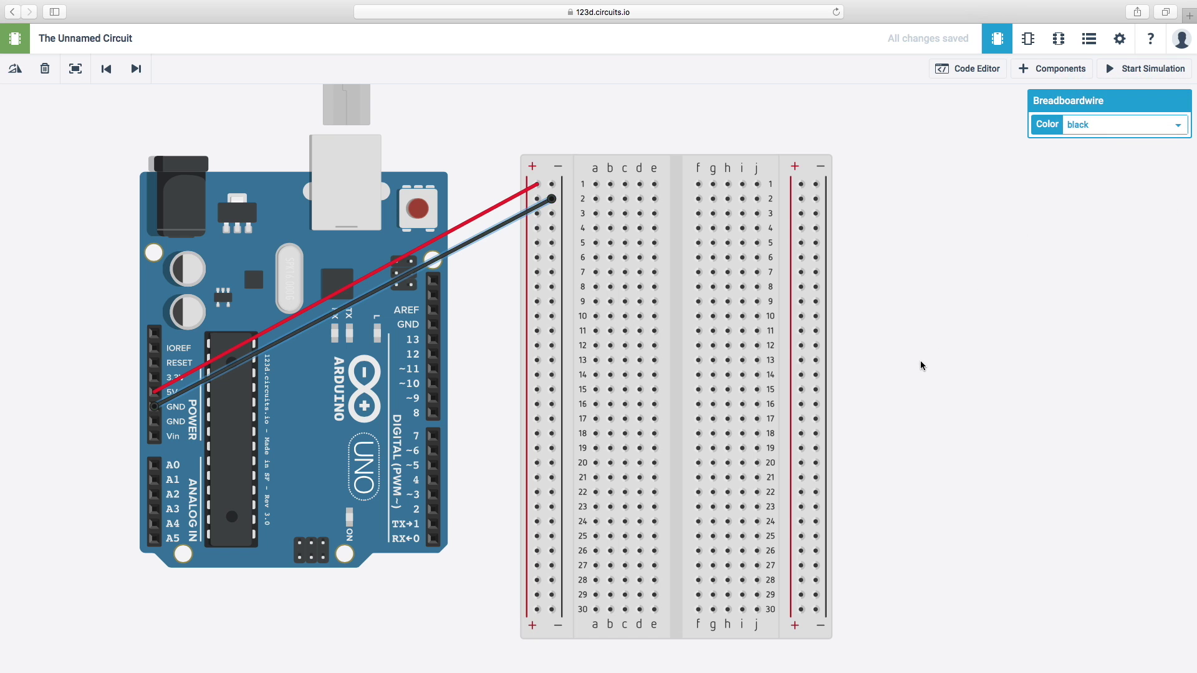
left_click(936, 361)
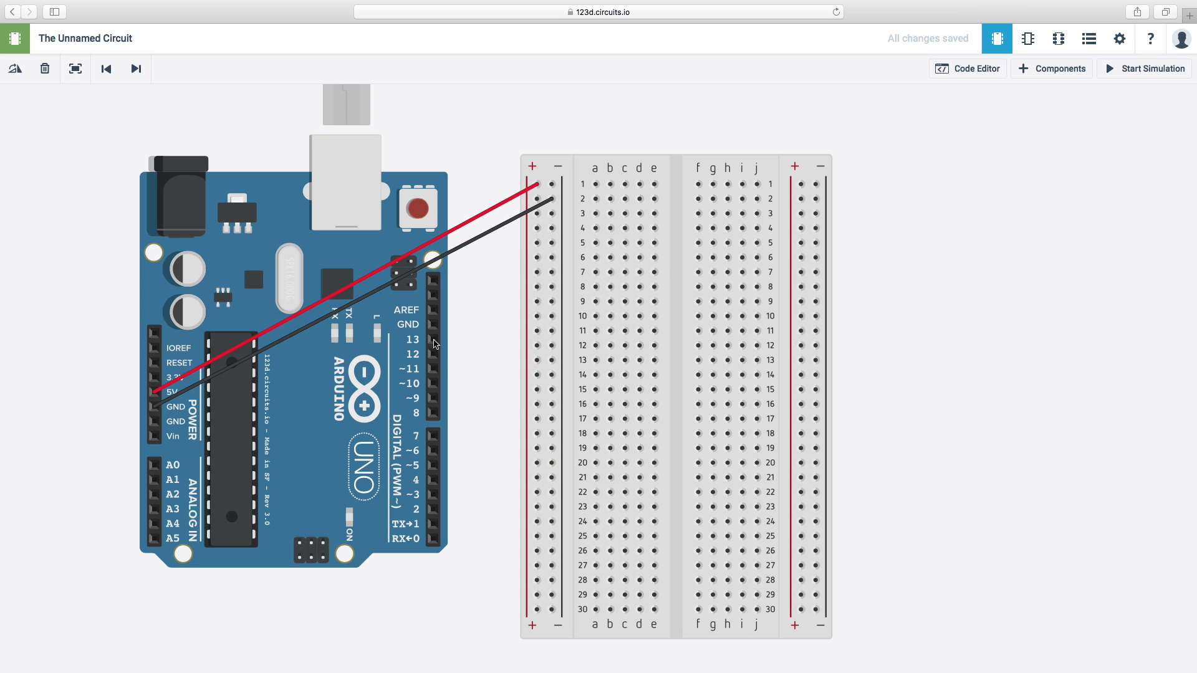
scroll(461, 307, "up", 2)
scroll(462, 309, "down", 4)
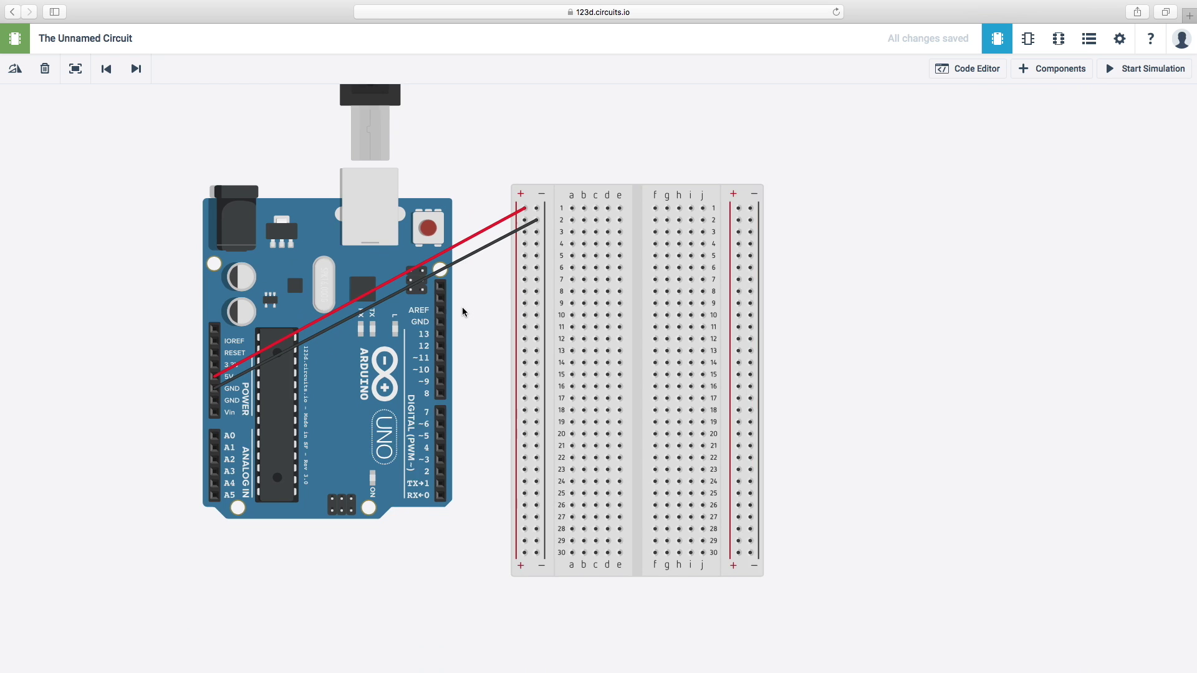
scroll(462, 311, "down", 1)
scroll(887, 327, "up", 2)
left_click_drag(978, 374, 910, 362)
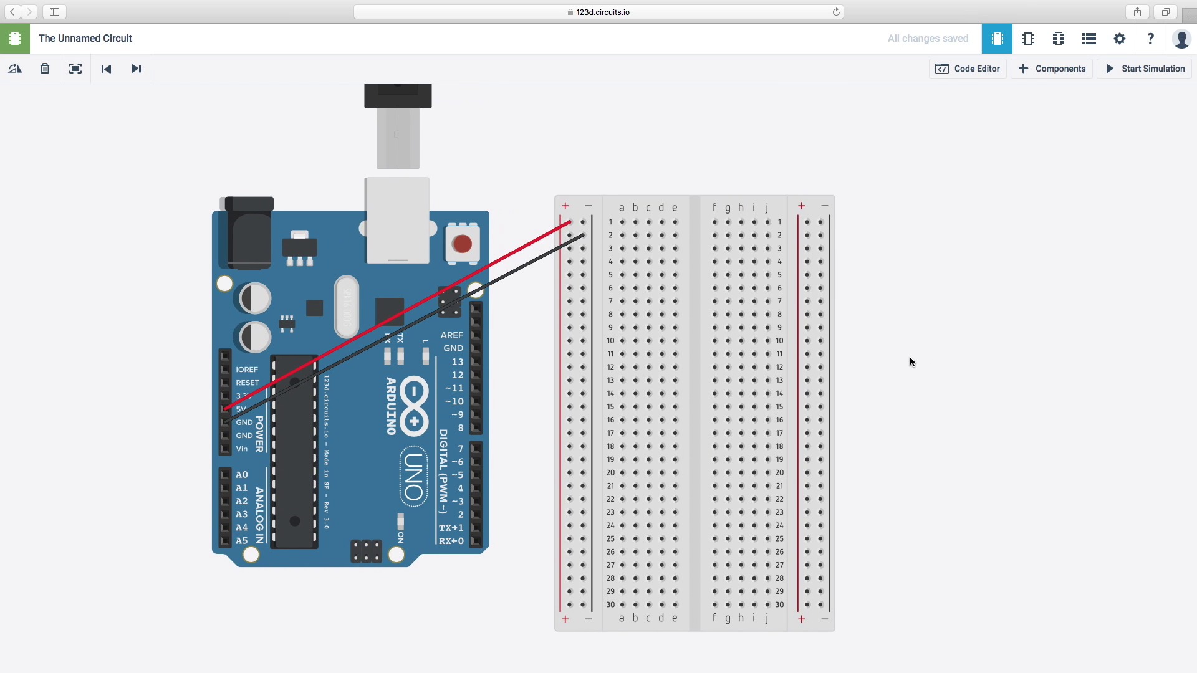
left_click(1147, 70)
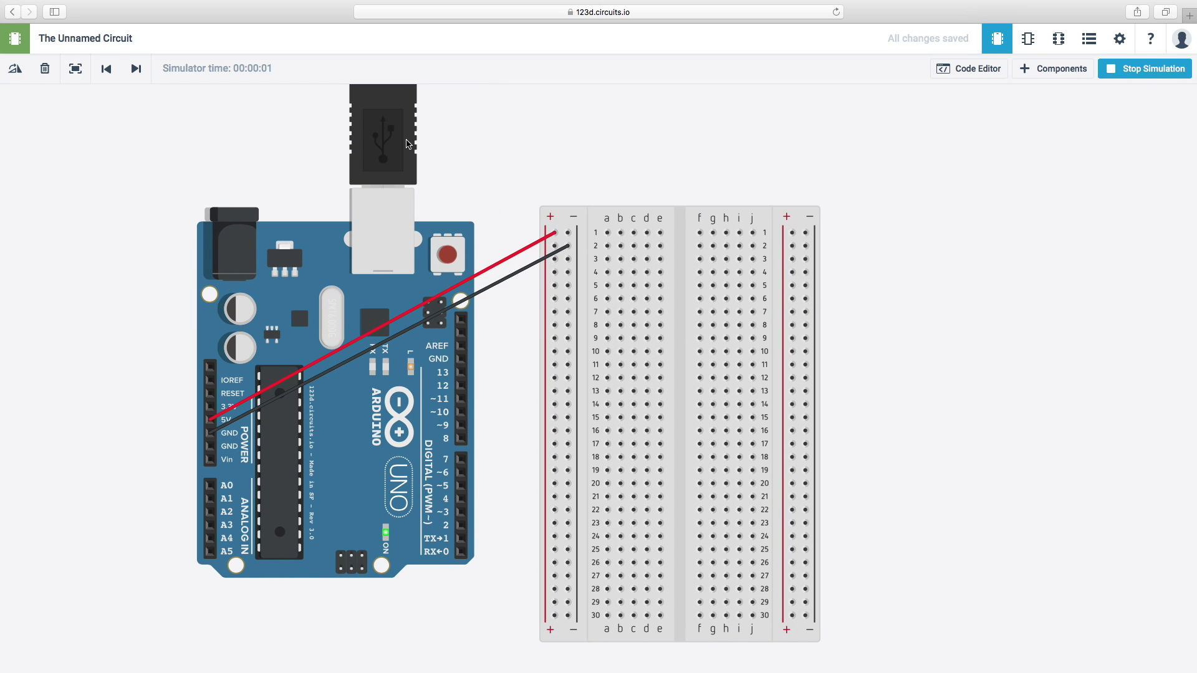
left_click(1162, 71)
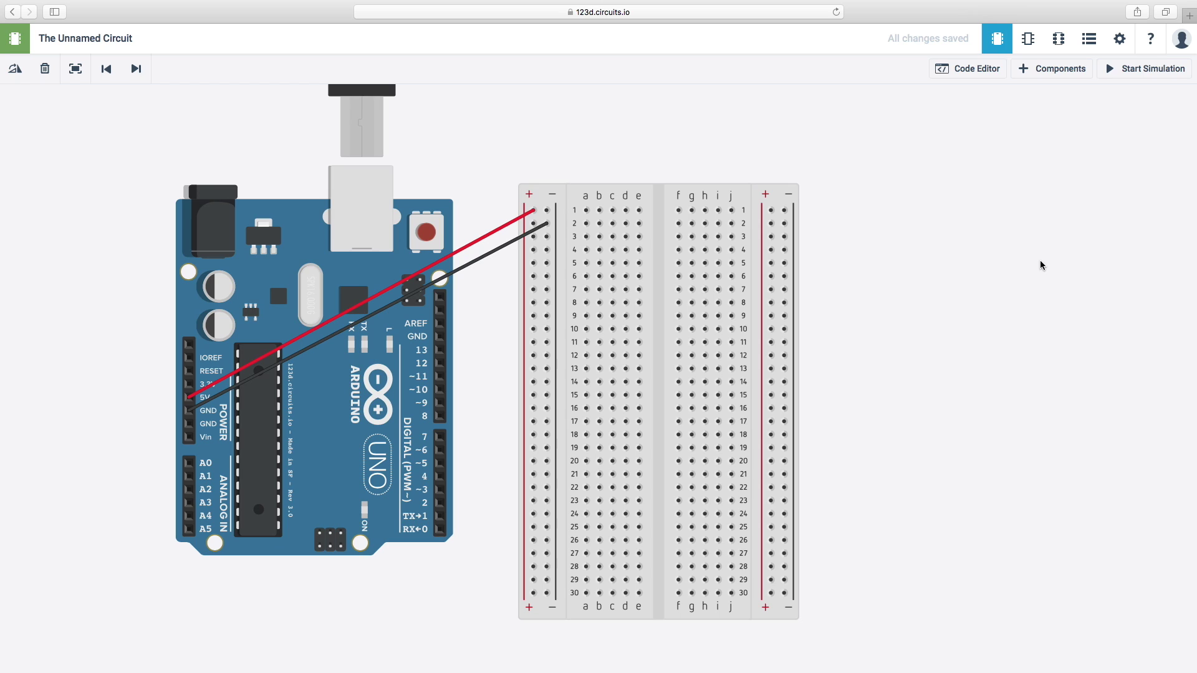
Place a resistor from the component library and rotate it to lie horizontally.
left_click(1057, 68)
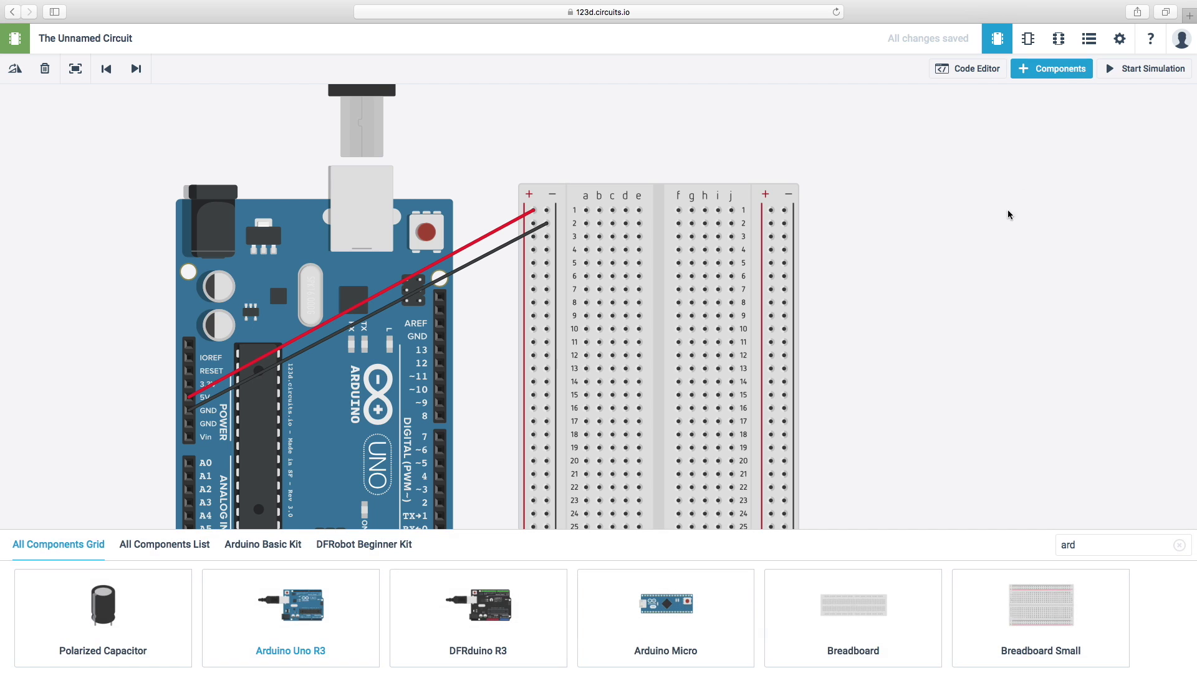
scroll(870, 256, "up", 5)
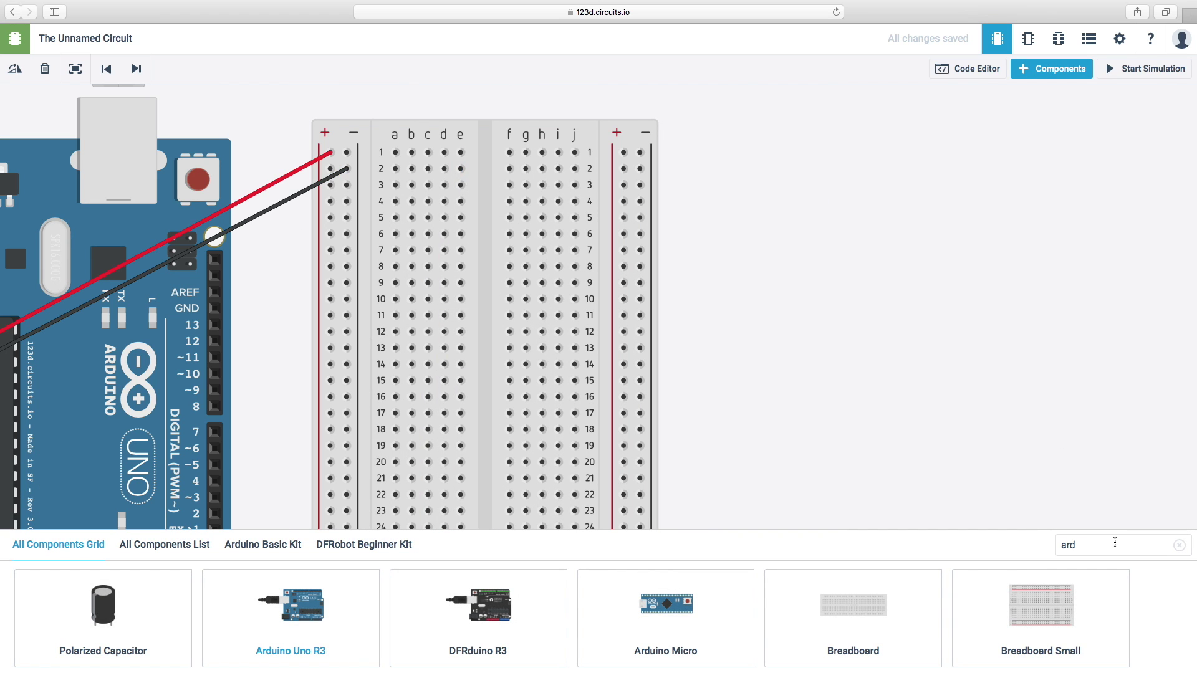
left_click(1179, 545)
type("r")
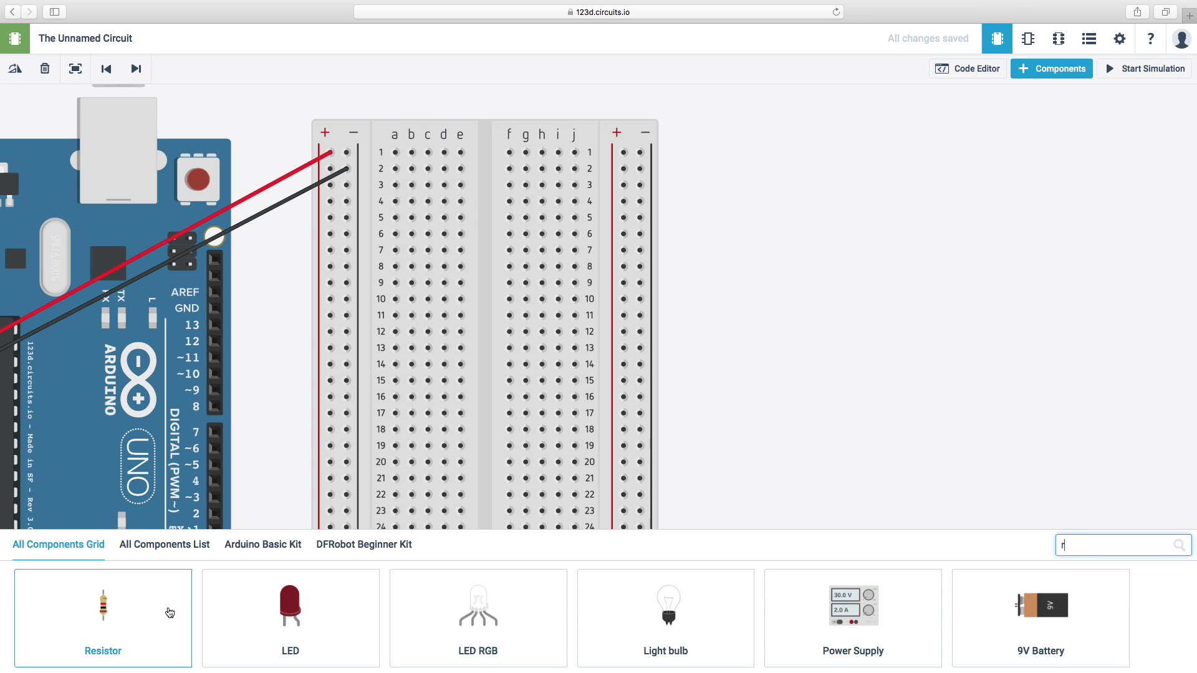
key("BackSpace")
left_click_drag(156, 624, 775, 291)
left_click(1051, 69)
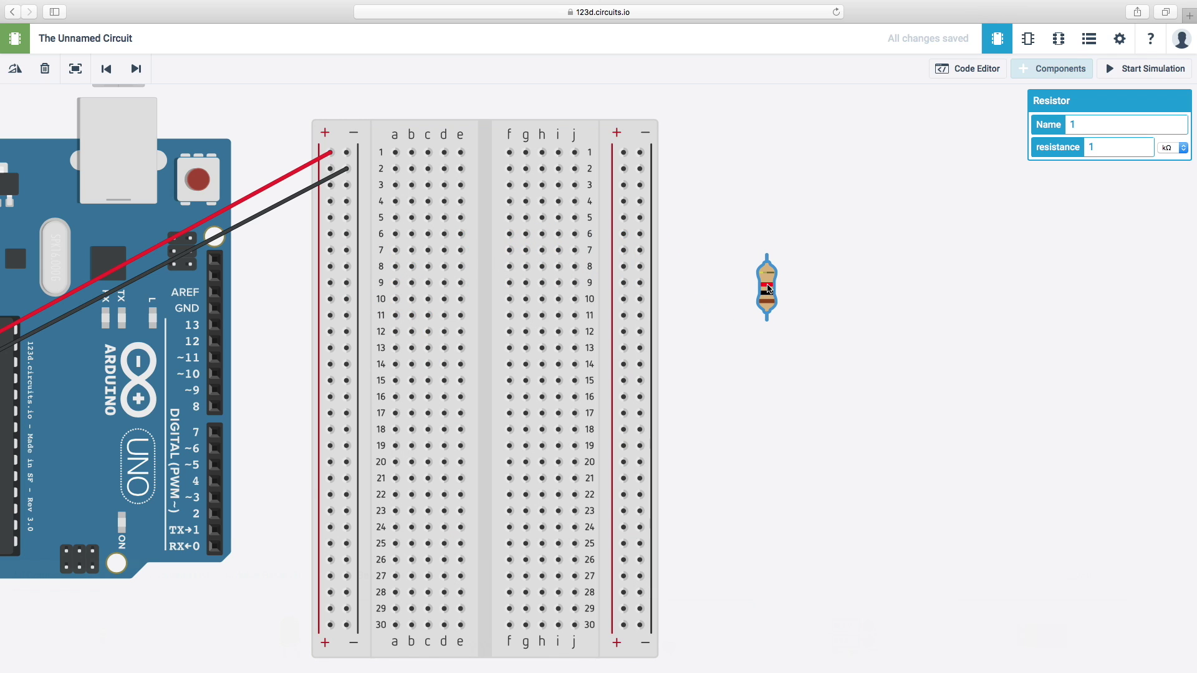
left_click(15, 69)
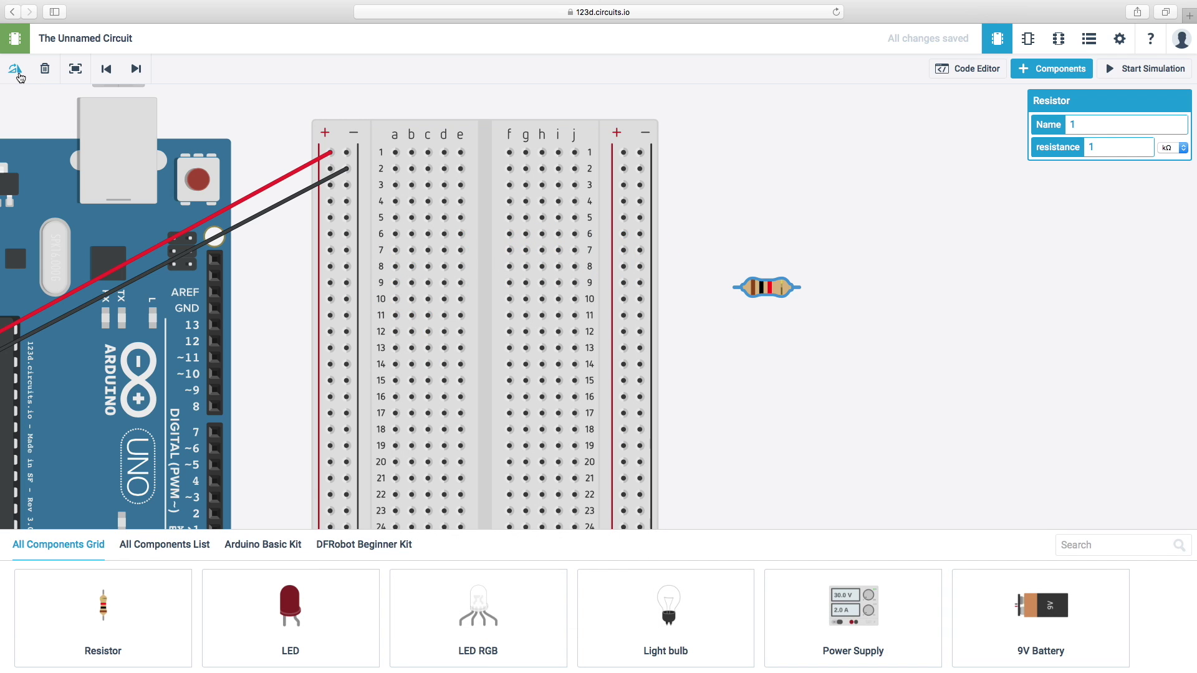
Set the resistance to 220 Ω and move the resistor onto breadboard row 7.
left_click(1174, 152)
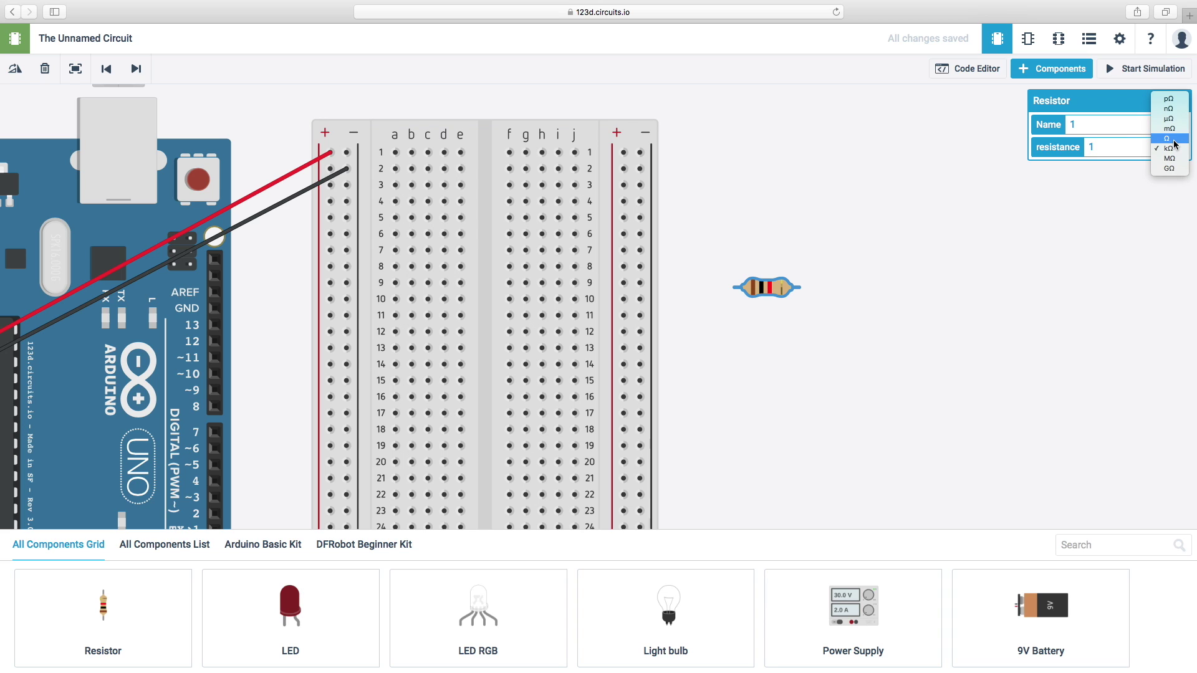
left_click(1175, 144)
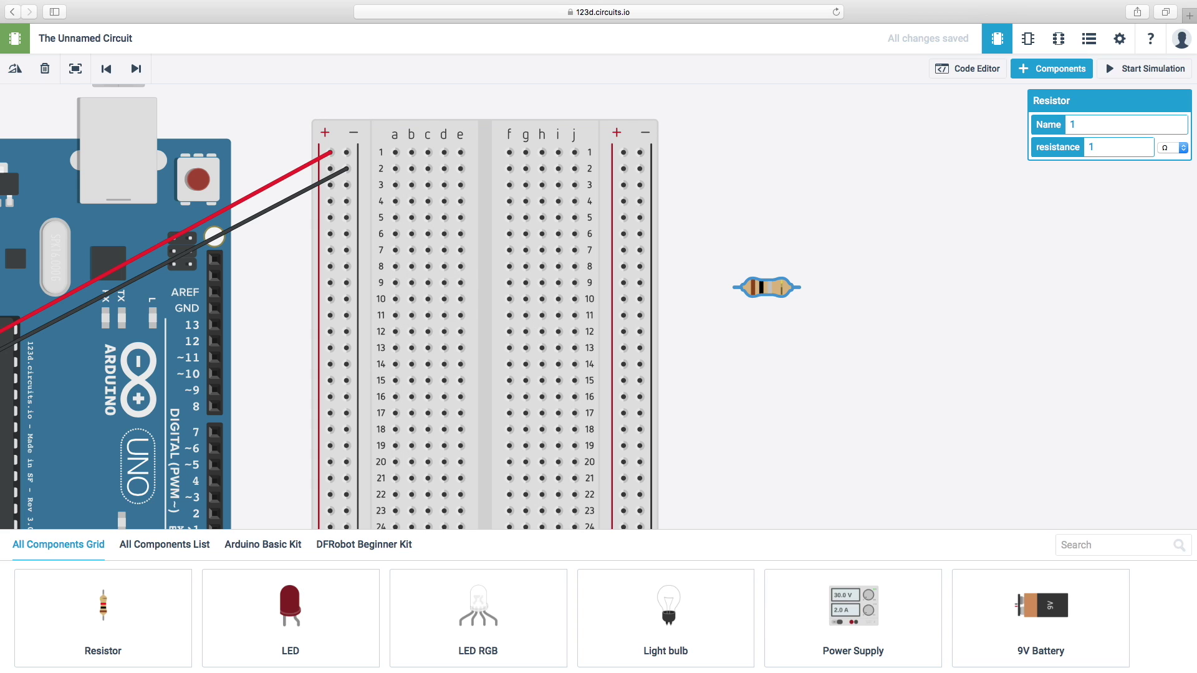
double_click(1110, 145)
key("BackSpace")
type("220")
left_click_drag(759, 294, 416, 252)
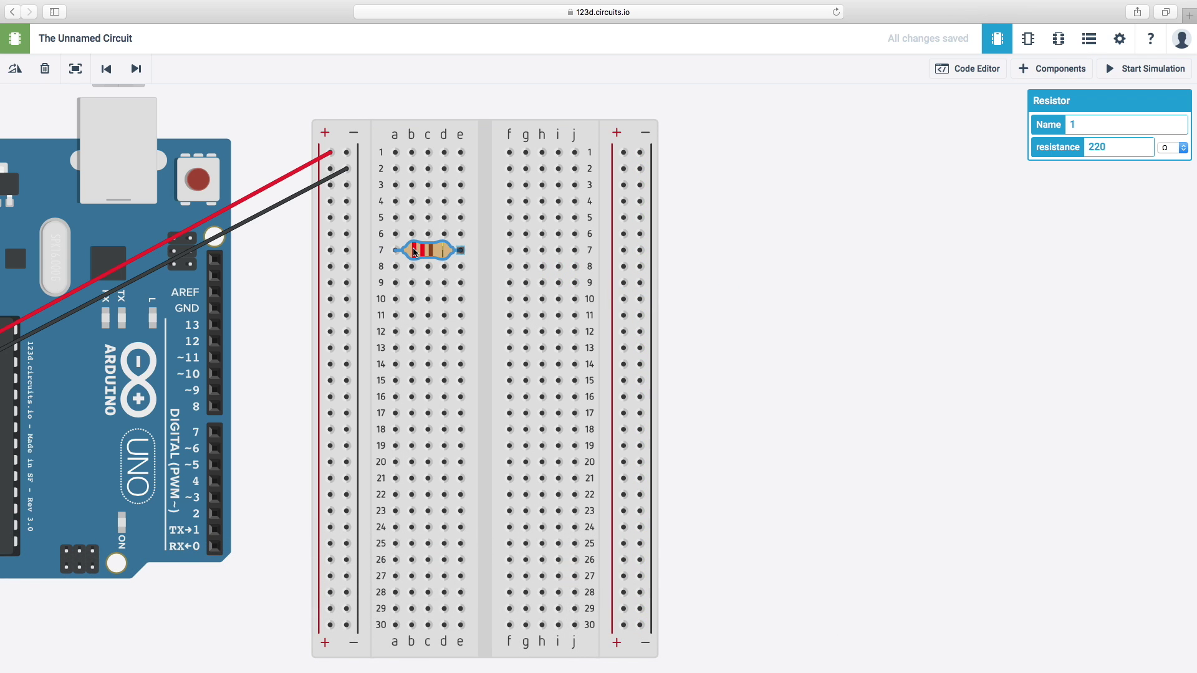
Shift the 220 Ω resistor down to row 8, from the + rail to column a.
left_click_drag(404, 248, 351, 270)
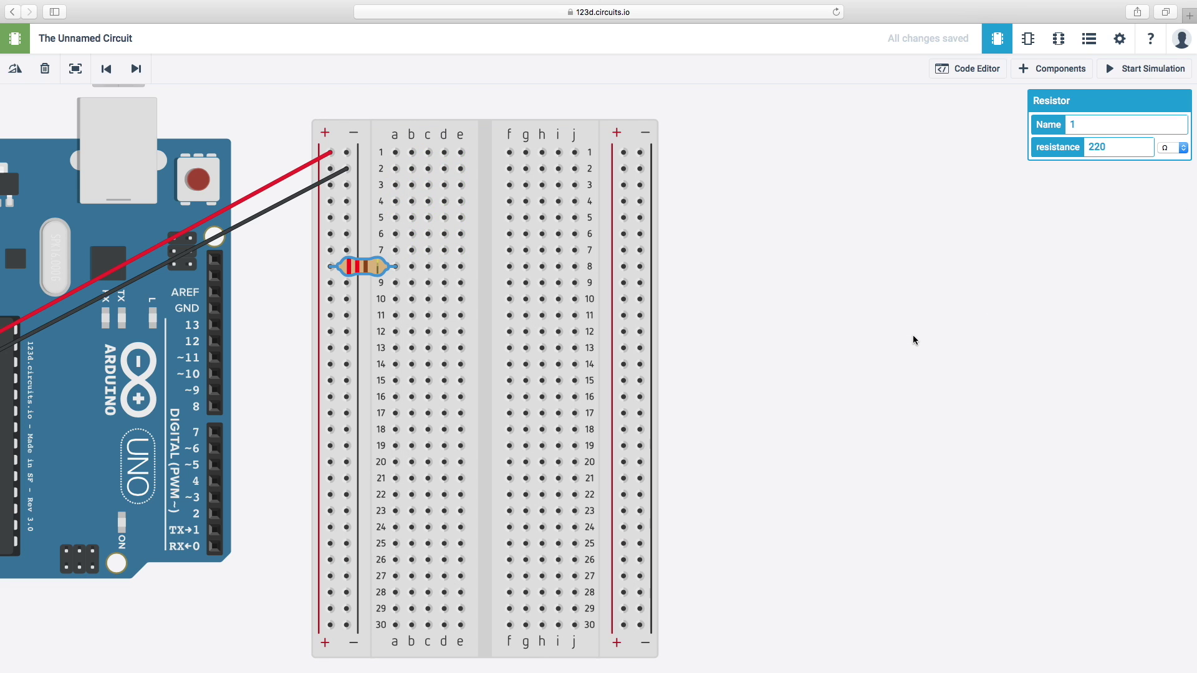
Search for 'button' and seat a pushbutton across the breadboard's centre channel near row 8.
left_click(848, 366)
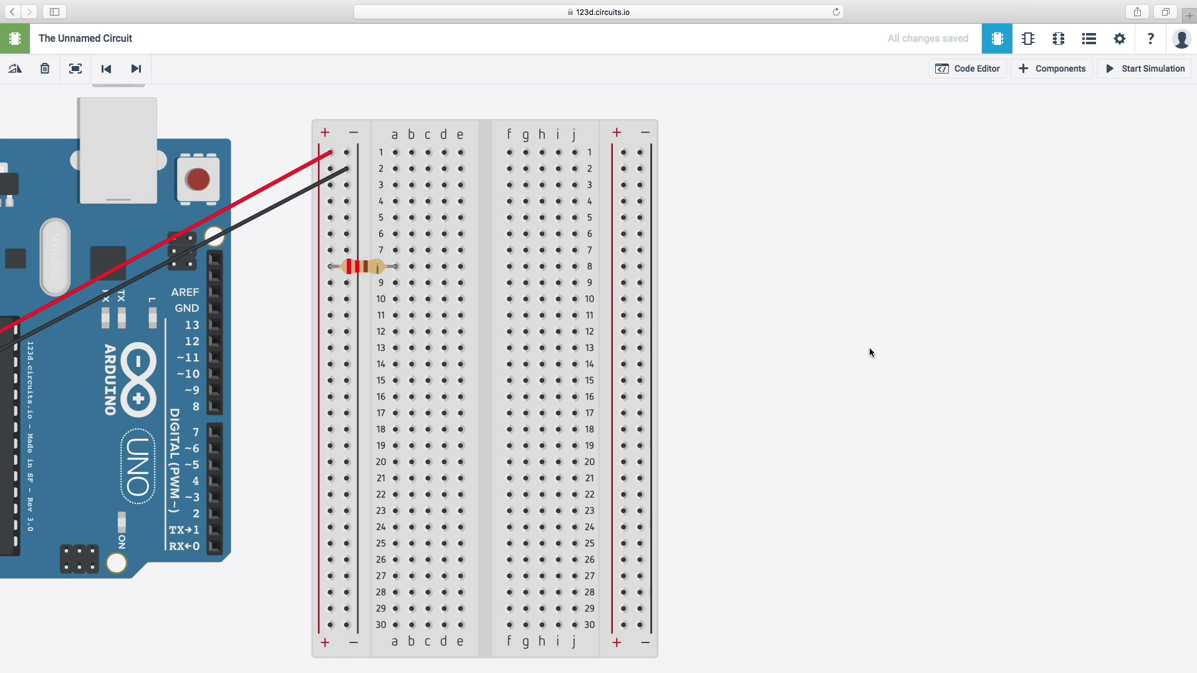
scroll(869, 347, "down", 5)
left_click(1054, 68)
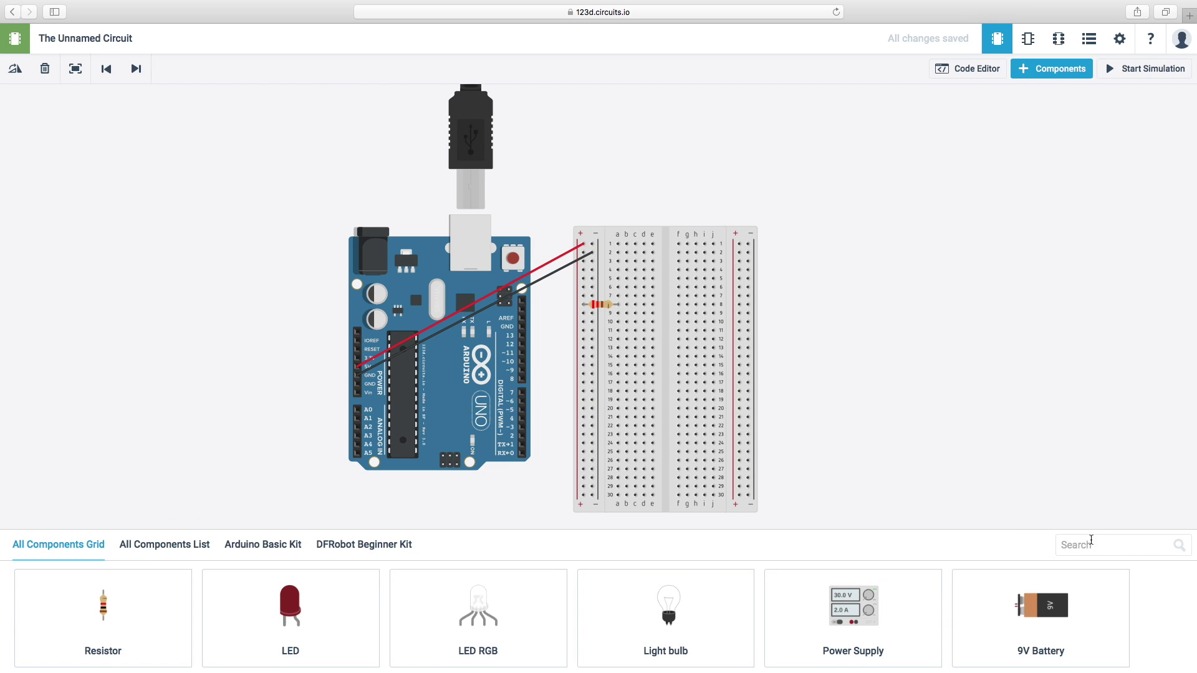
left_click(1121, 544)
type("button")
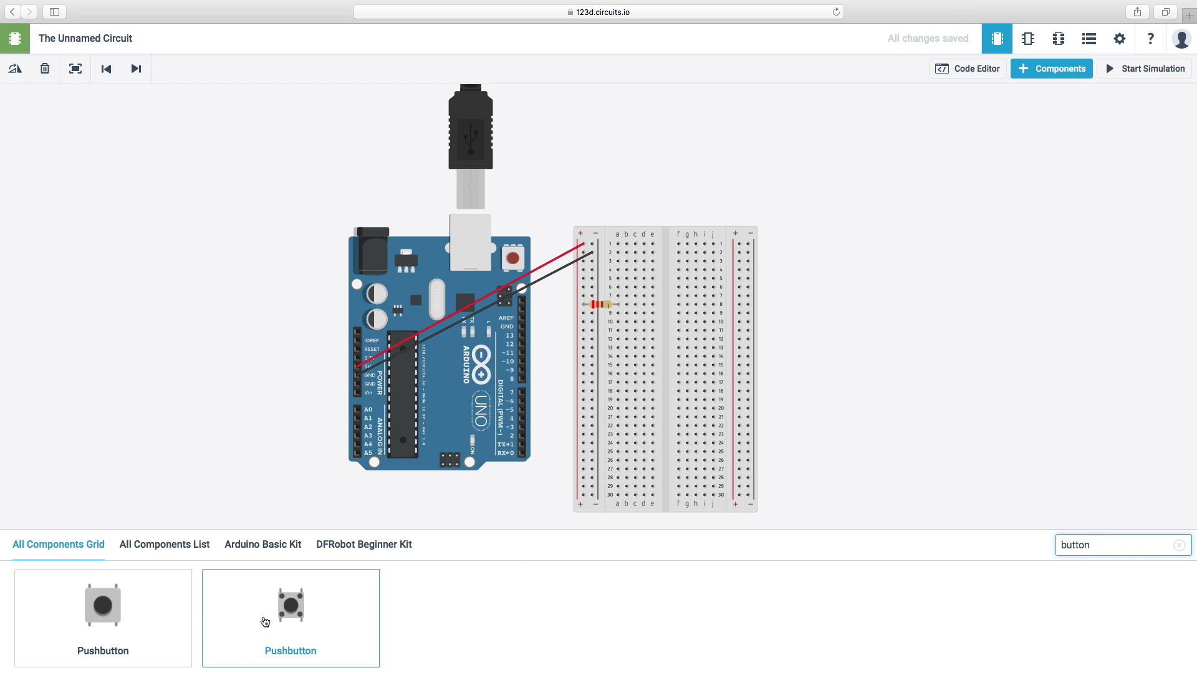
left_click_drag(351, 614, 823, 307)
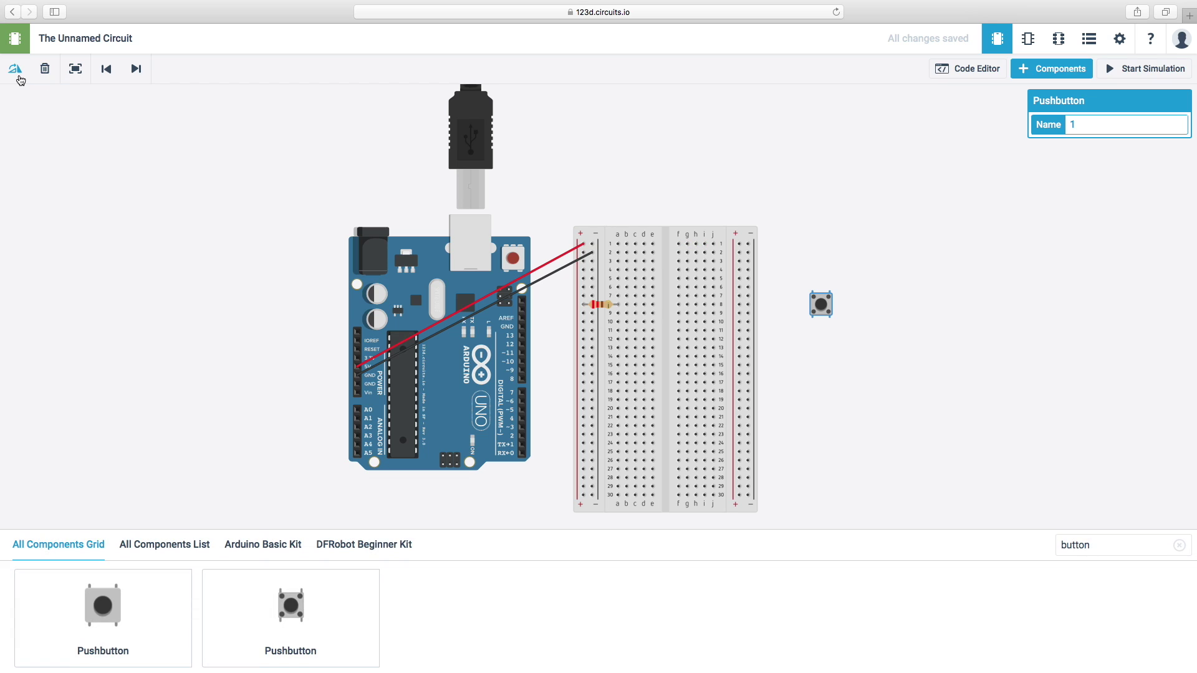
left_click(15, 71)
left_click(16, 71)
left_click_drag(821, 304, 666, 313)
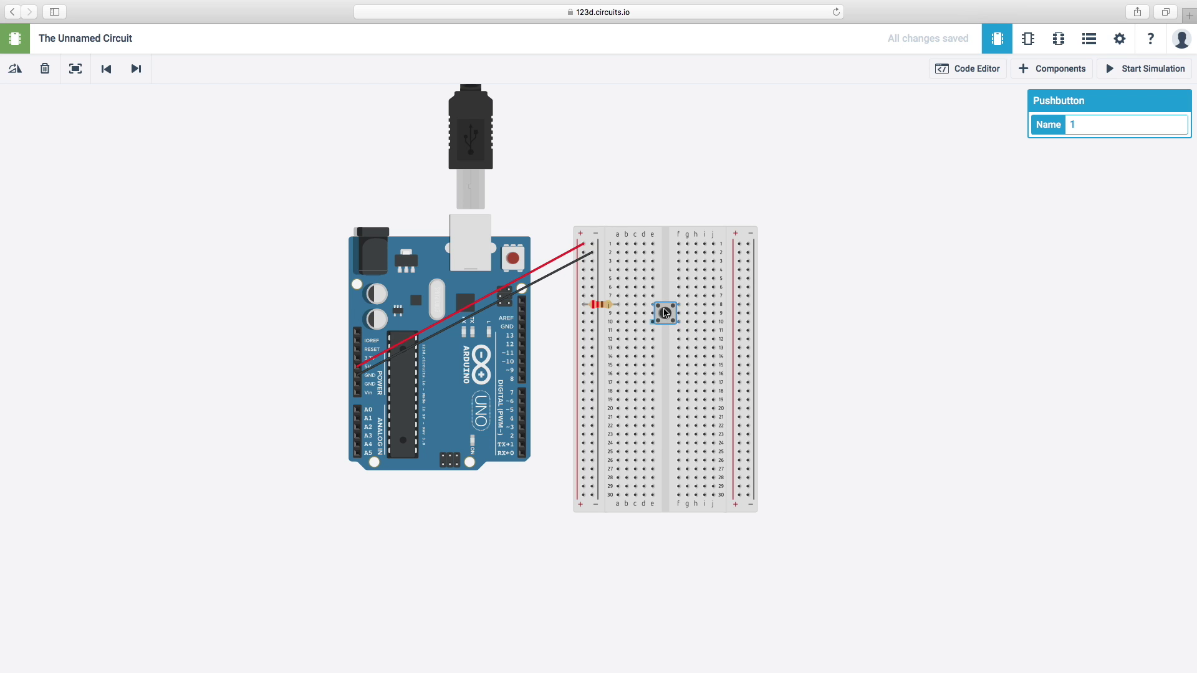
Add a second pushbutton, rotate it 90 degrees, and place it below the first near row 12.
left_click(1068, 70)
left_click_drag(529, 565, 868, 372)
left_click(19, 70)
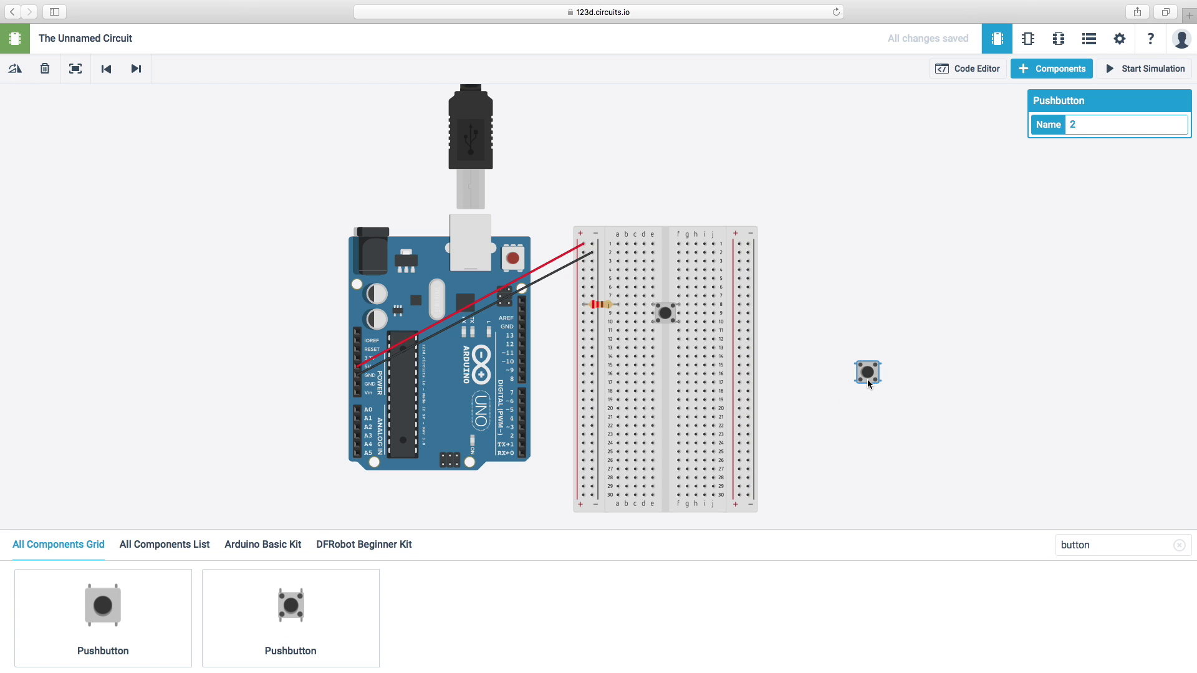
left_click(868, 382)
left_click_drag(869, 383, 667, 364)
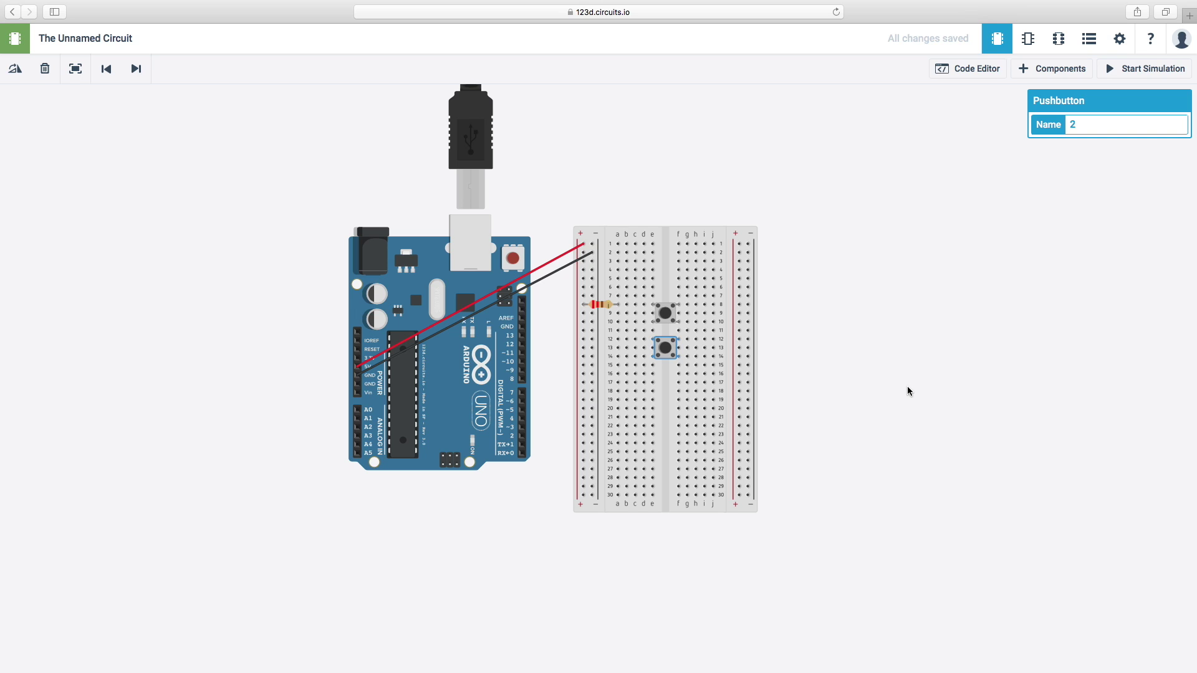
left_click(882, 352)
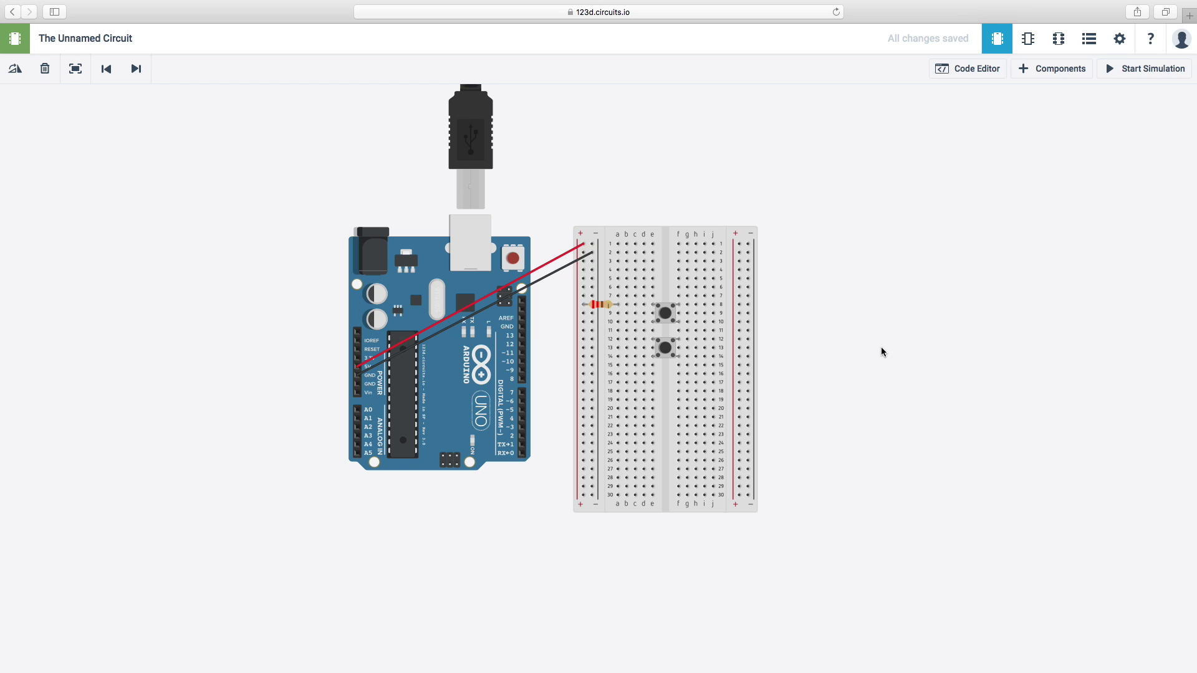
Draw a red jumper wire from hole b8 to hole b12.
left_click(627, 304)
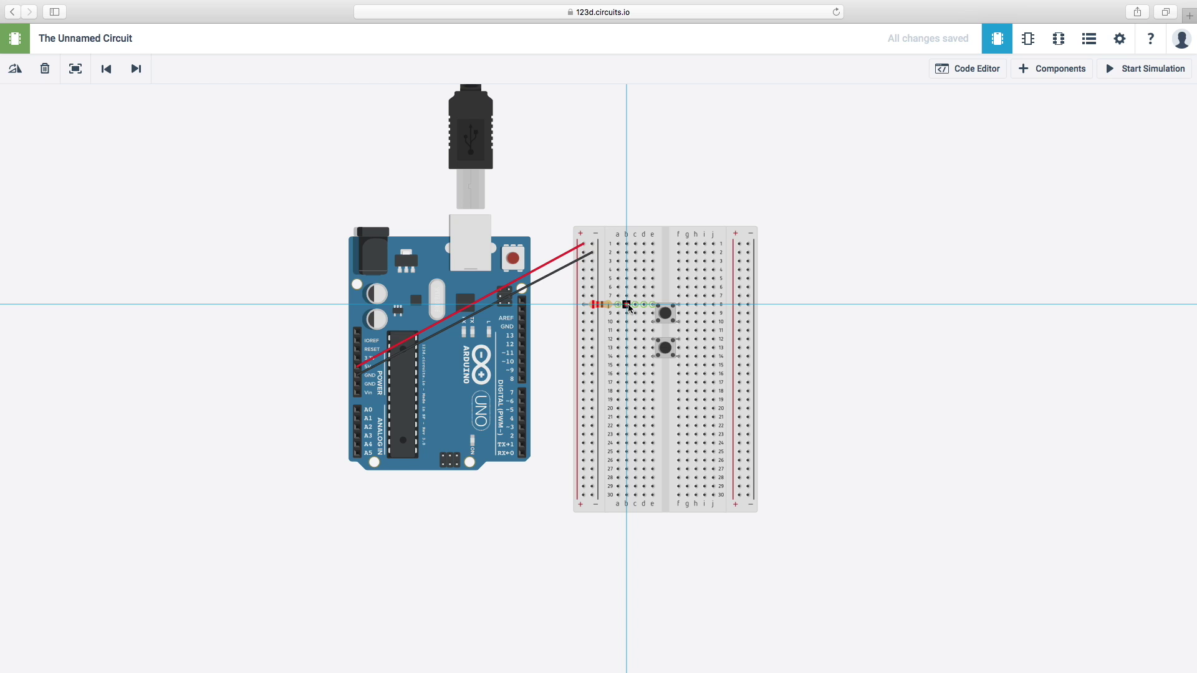
left_click(627, 340)
left_click(1125, 127)
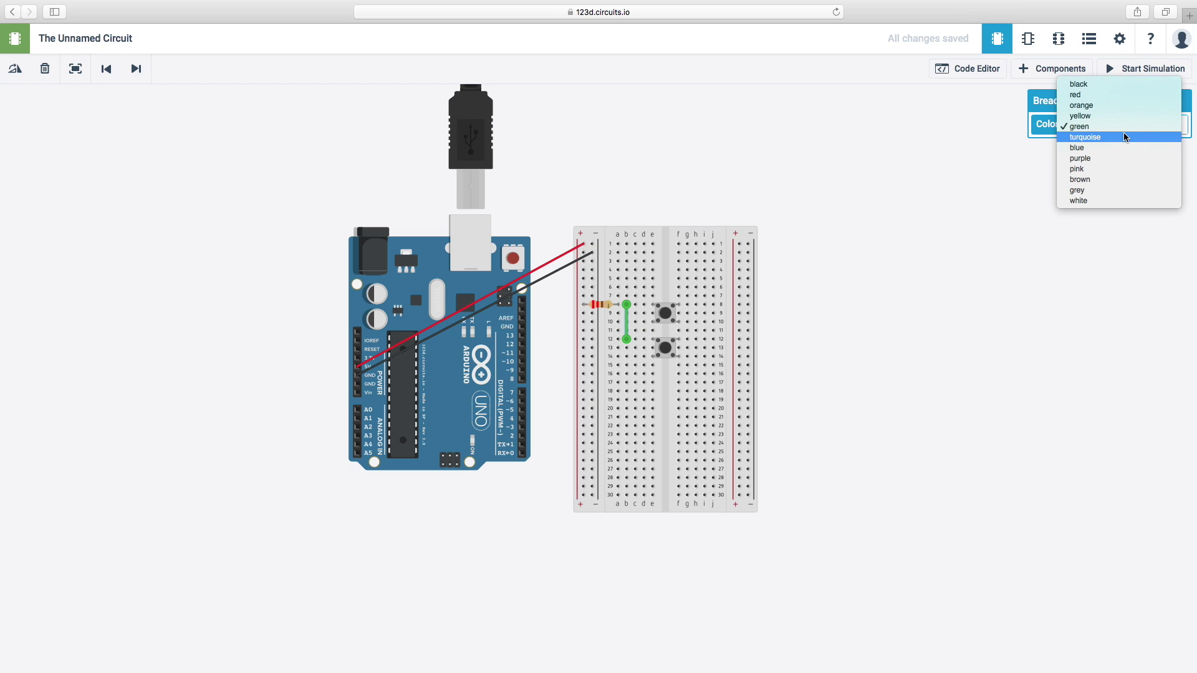
left_click(1102, 95)
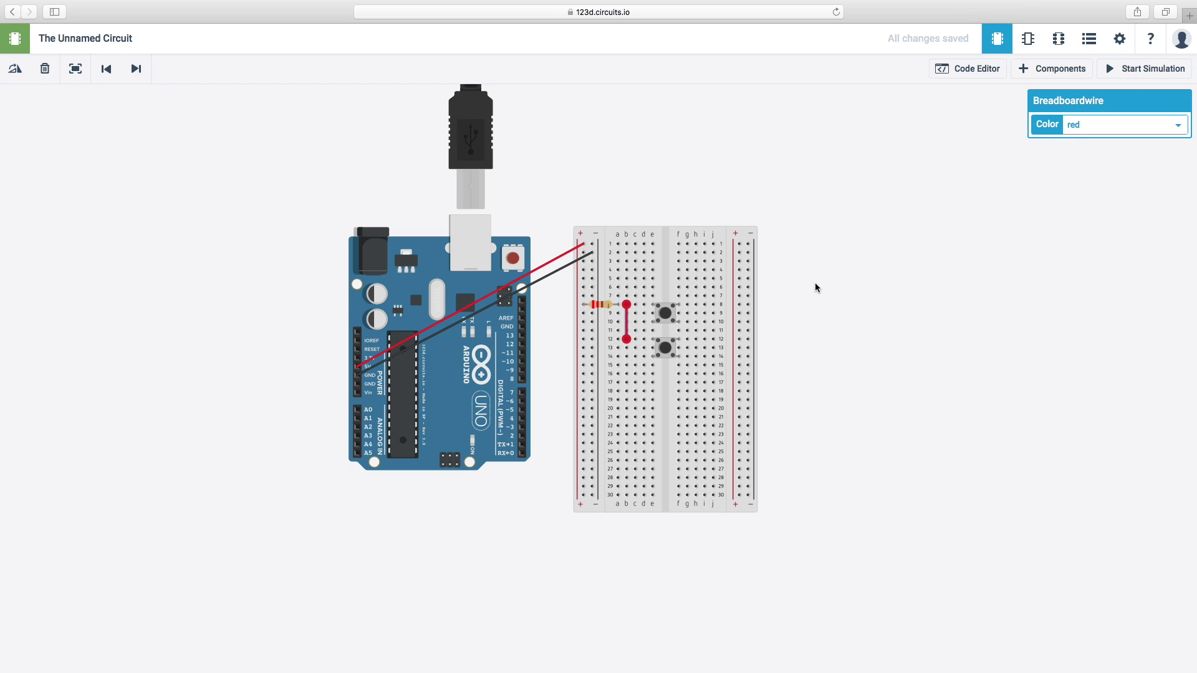
left_click(618, 322)
Draw a red jumper wire from hole a10 to row 17.
left_click(618, 323)
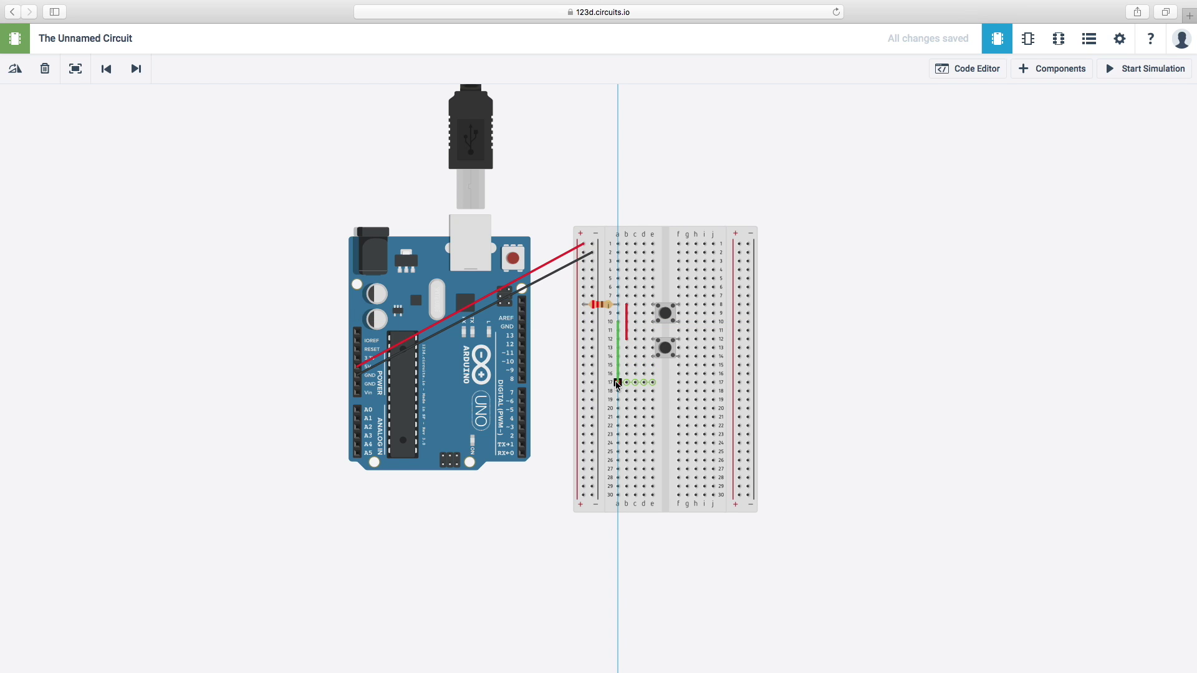
left_click(617, 382)
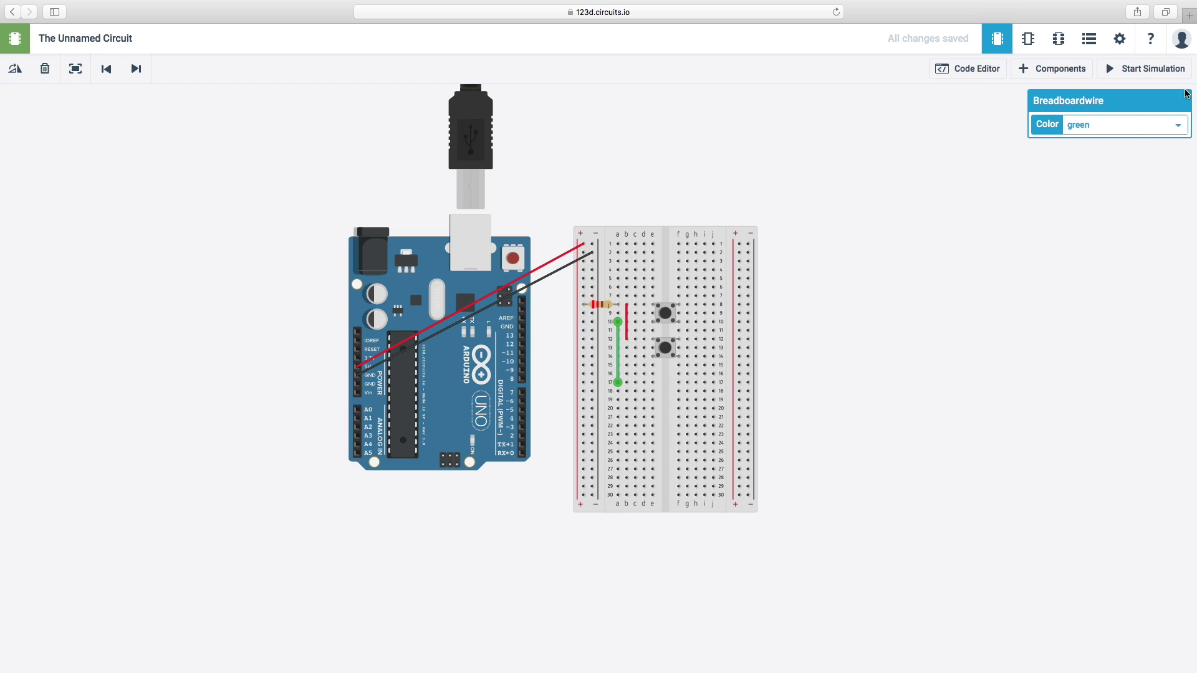
left_click(1122, 126)
left_click(1111, 95)
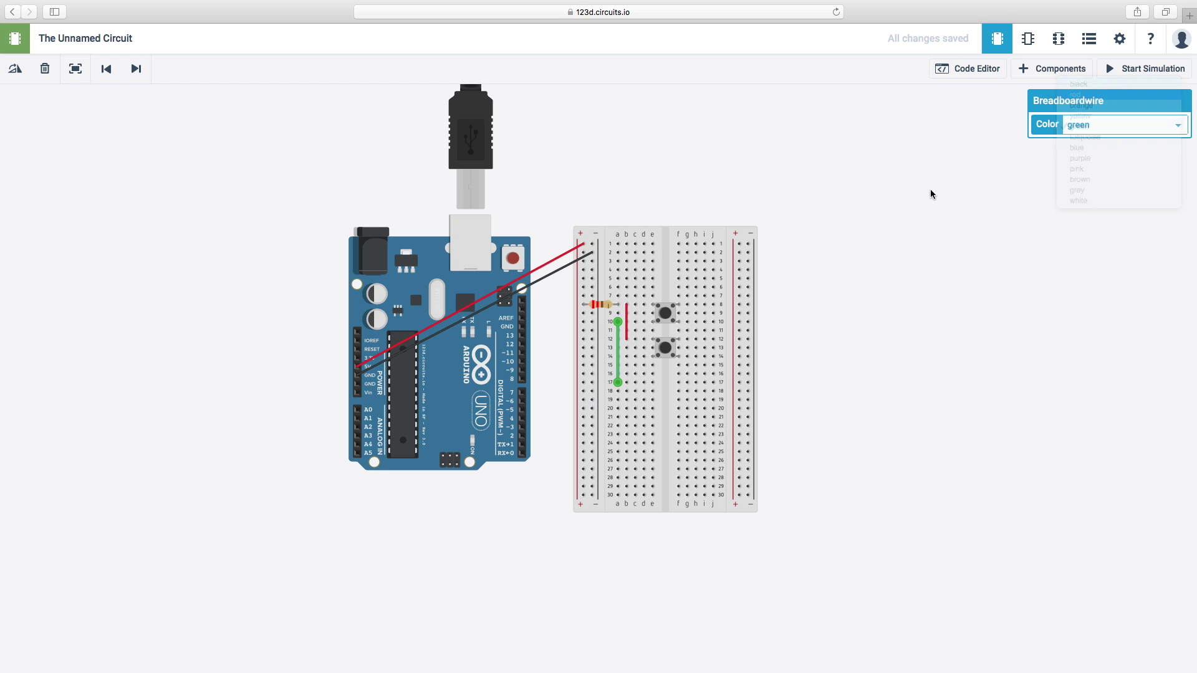
left_click(892, 271)
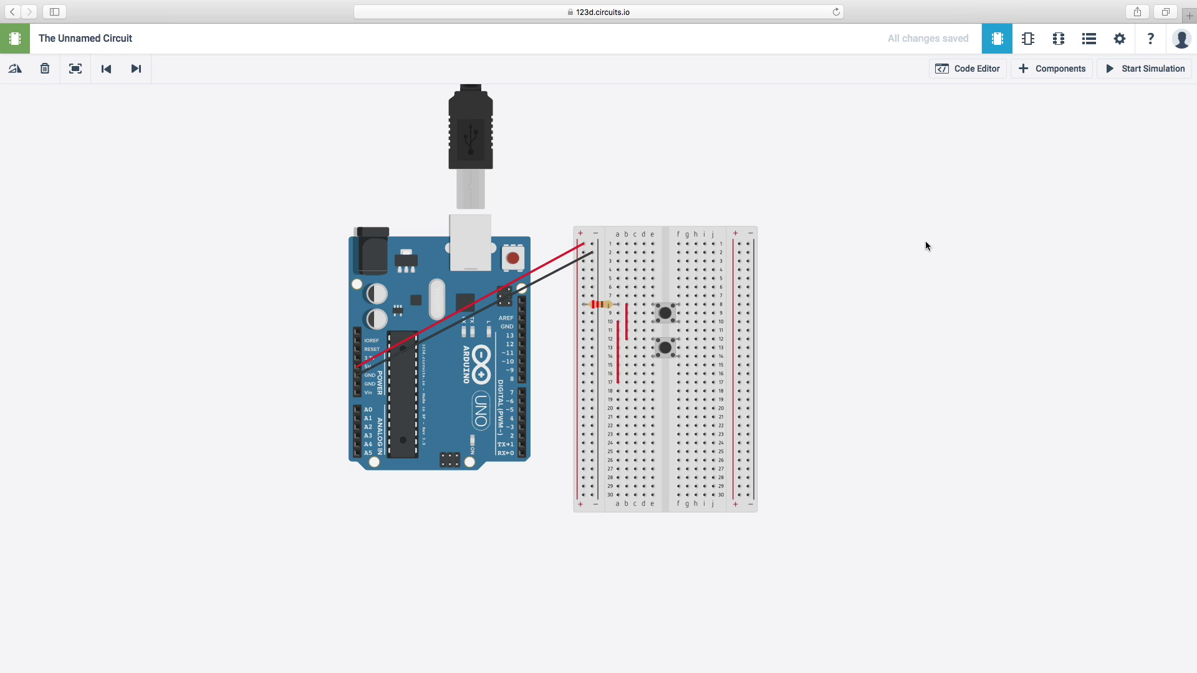
Draw a black wire from the negative rail at row 20 to row 18.
left_click(592, 408)
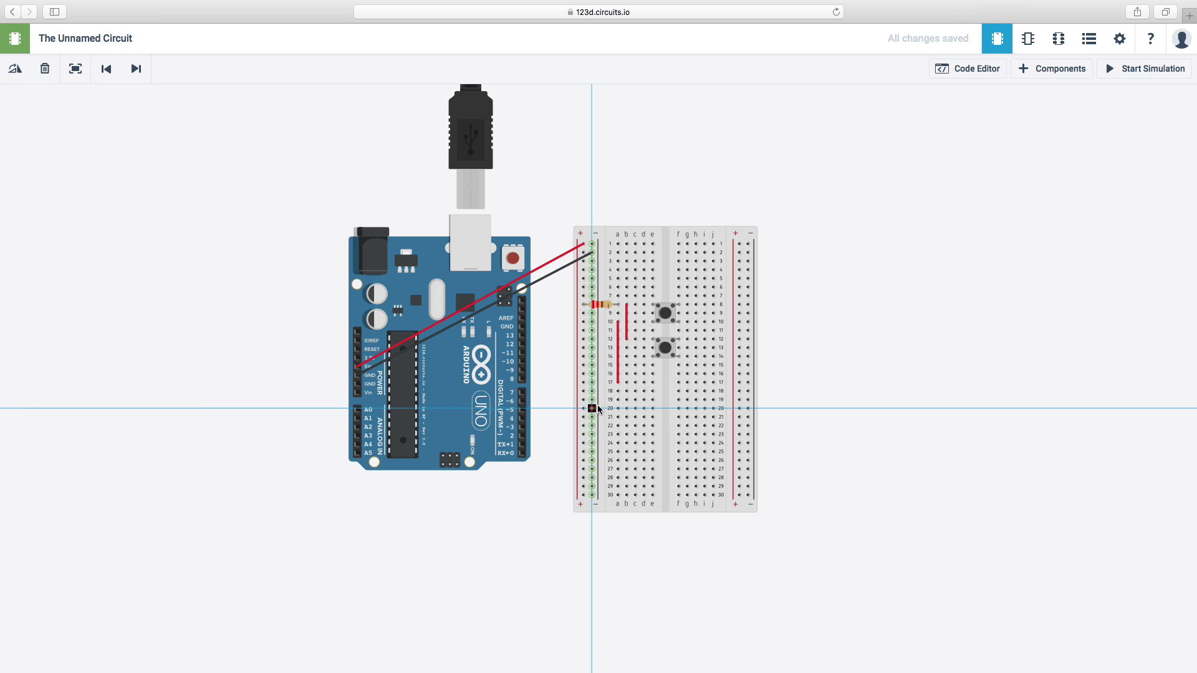
left_click(618, 392)
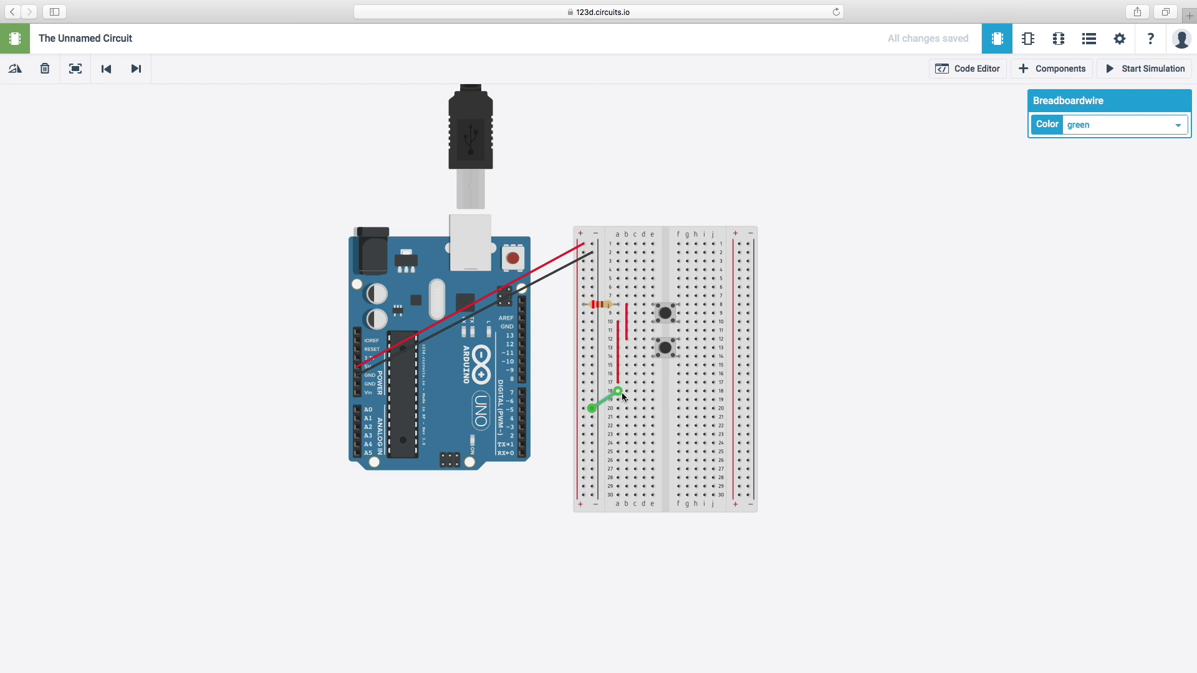
left_click(1087, 125)
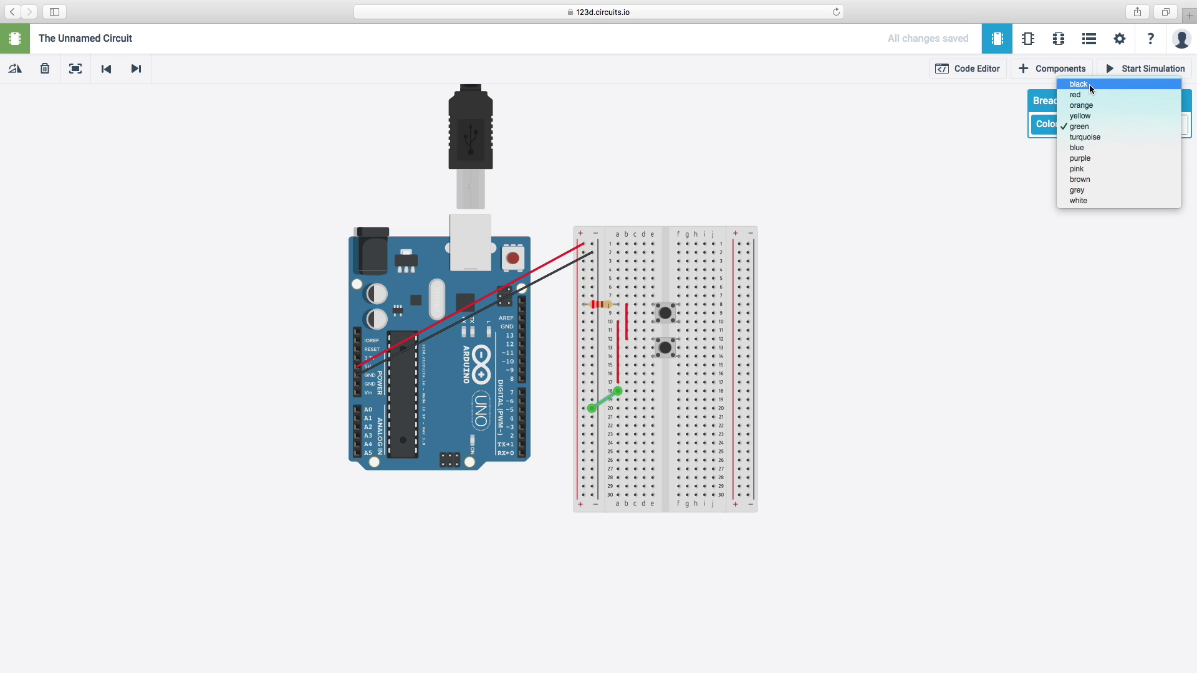
left_click(1090, 86)
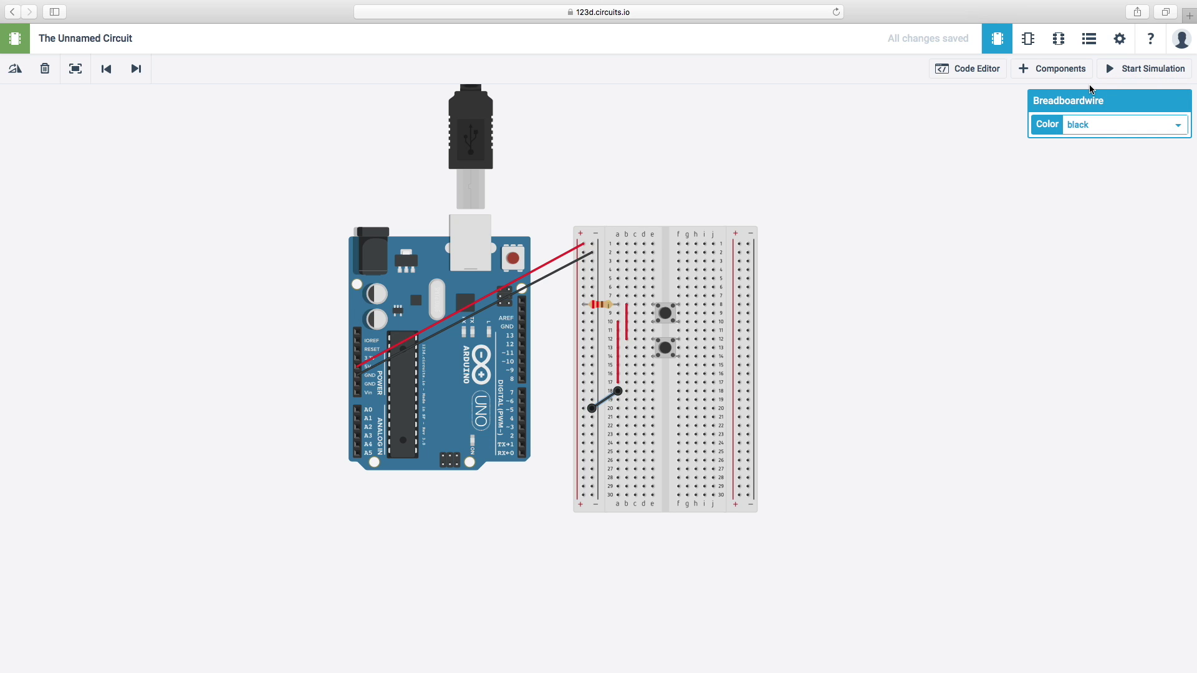
left_click(943, 318)
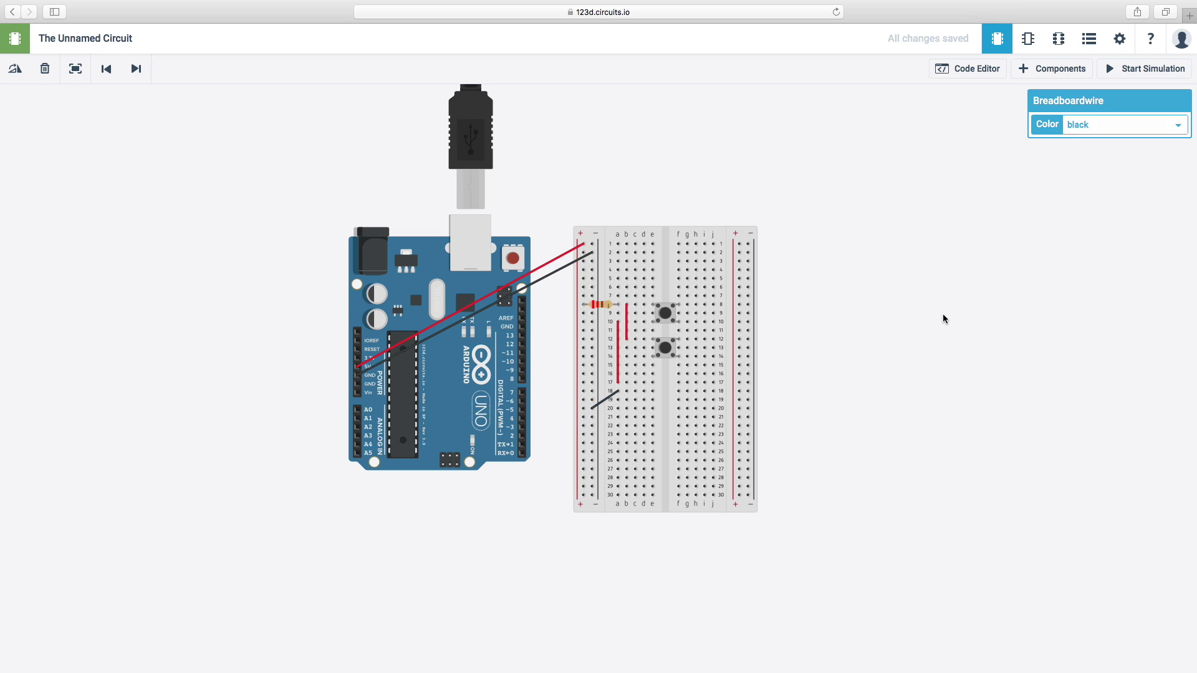
scroll(943, 318, "up", 3)
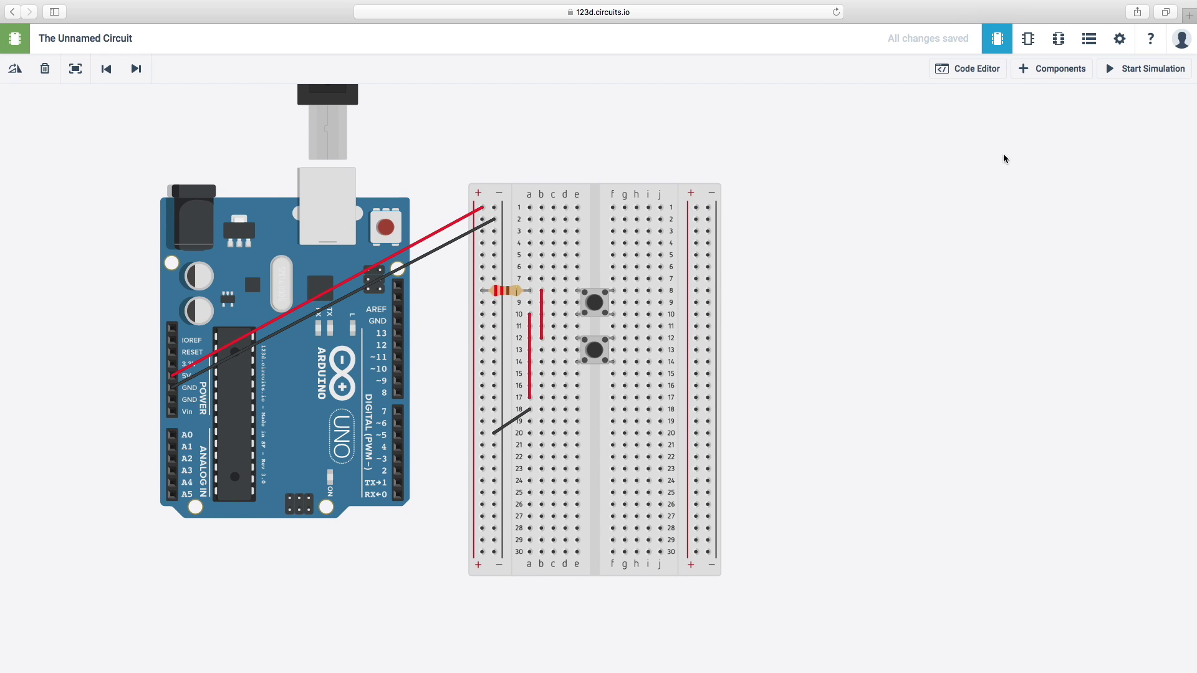
Search the component library for 'led' and drop an LED onto the breadboard near row 17.
left_click(1051, 70)
double_click(1119, 543)
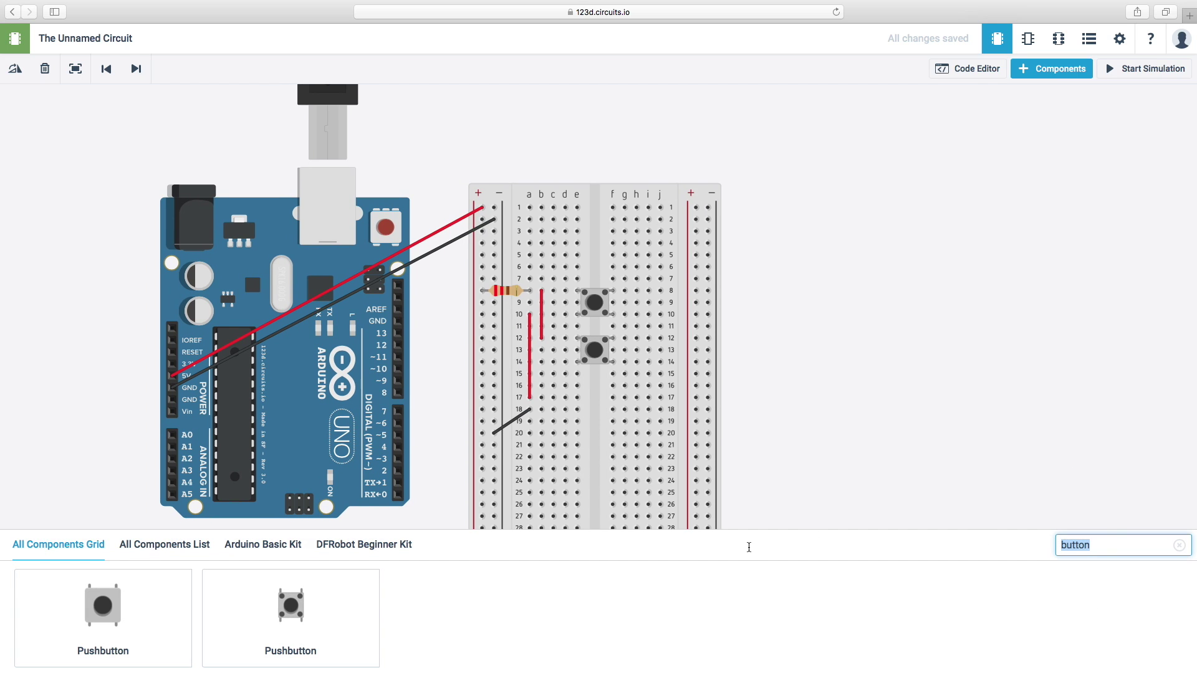
type("led")
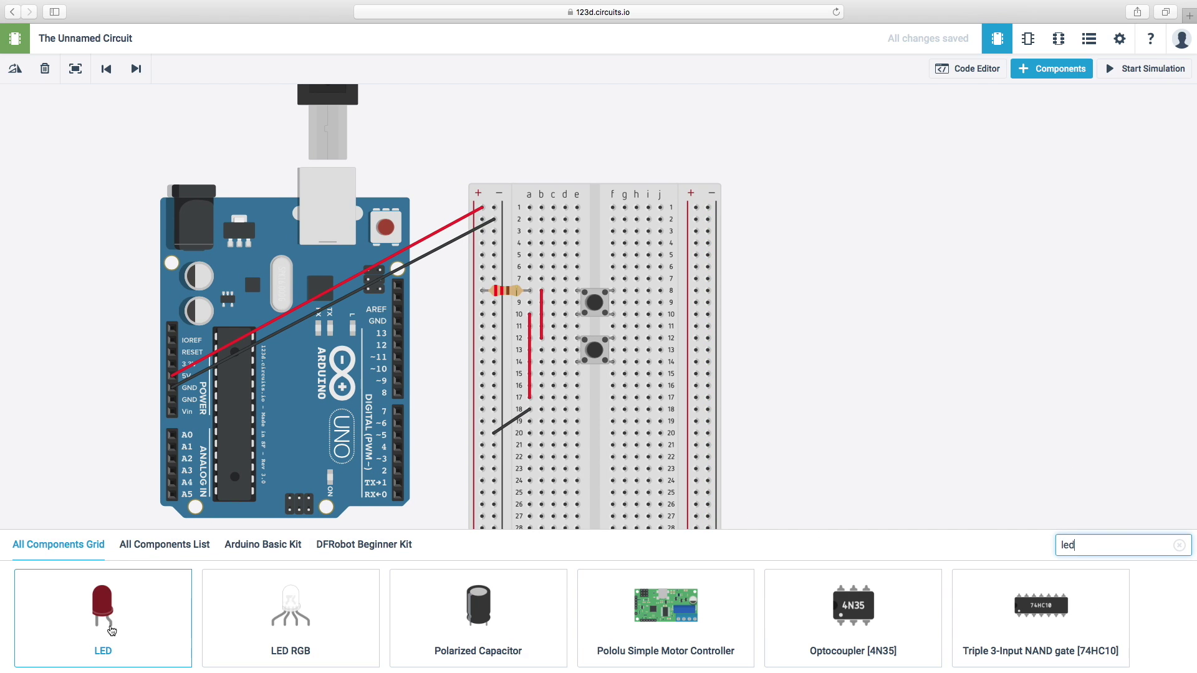
left_click_drag(112, 631, 594, 402)
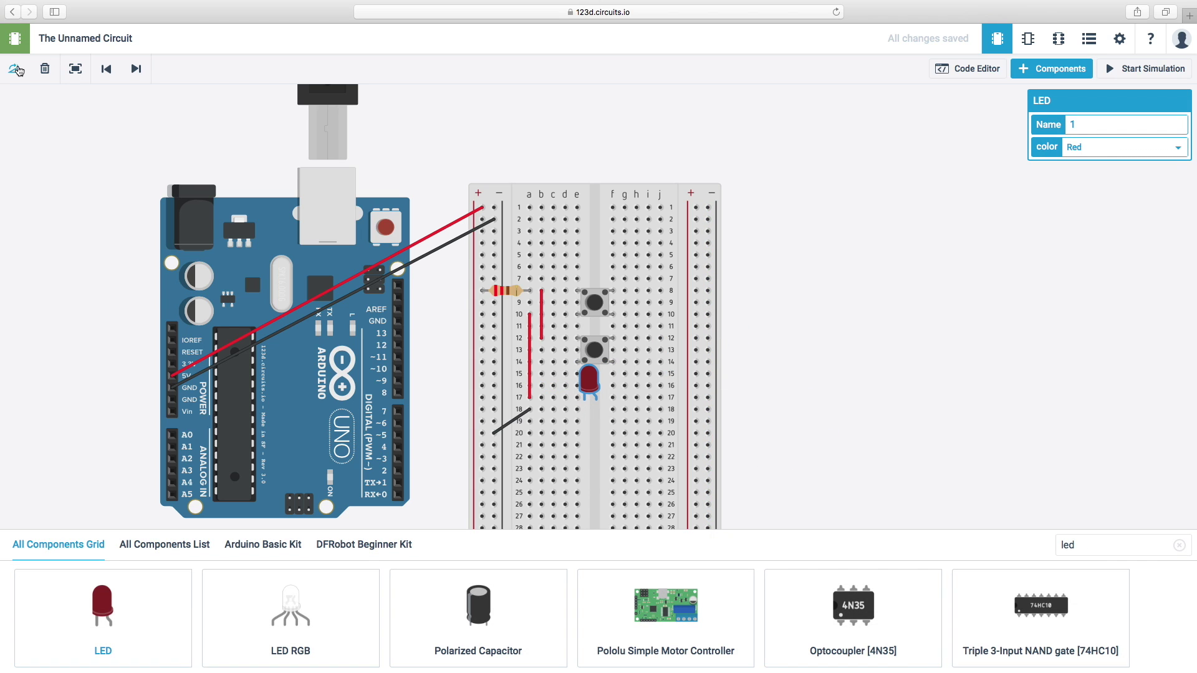
Rotate the LED to horizontal and position it beside the wires around rows 17–18.
left_click(16, 70)
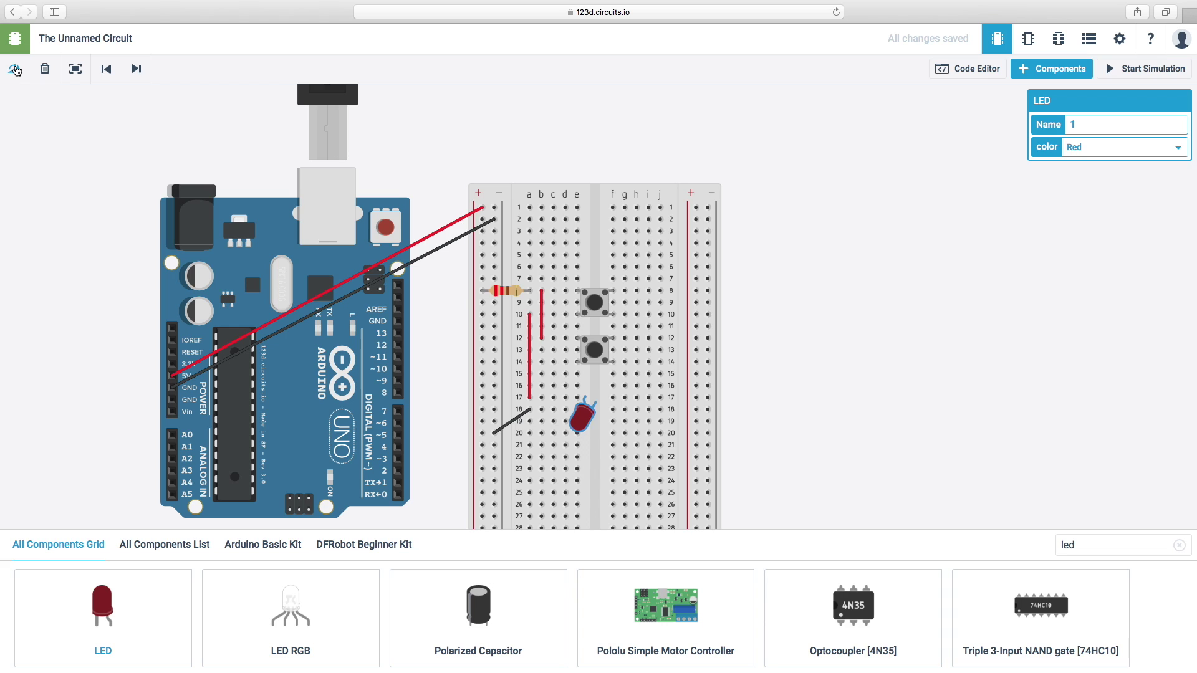
left_click(16, 71)
left_click(17, 70)
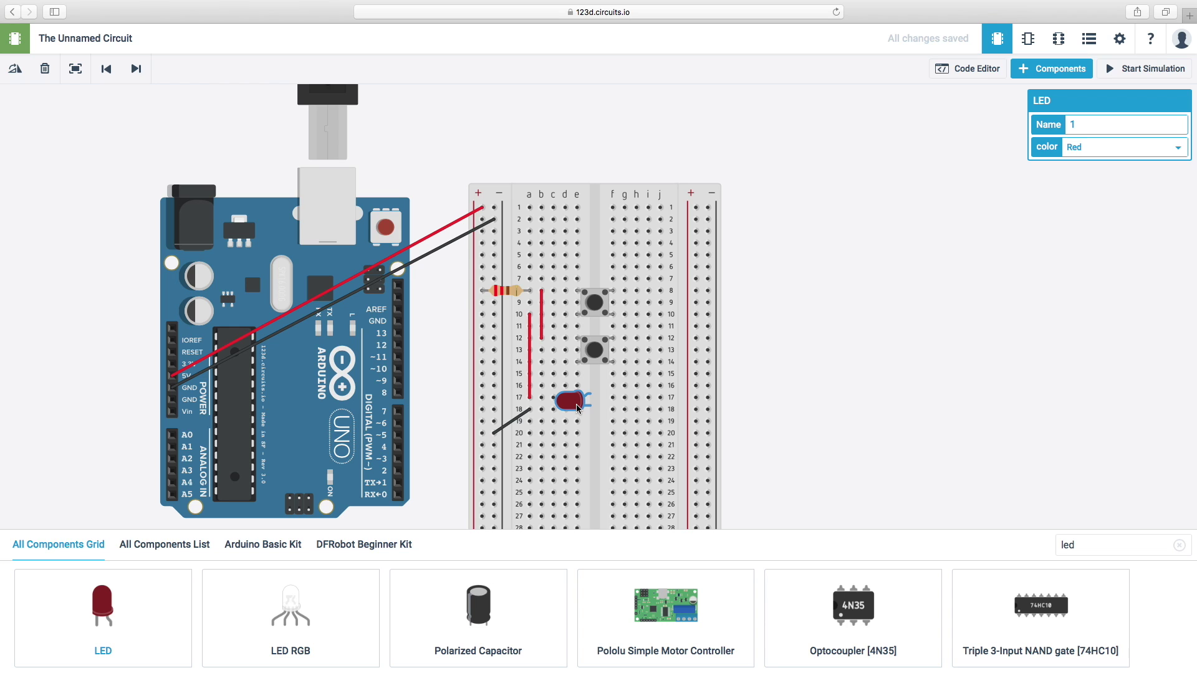
left_click_drag(578, 409, 558, 413)
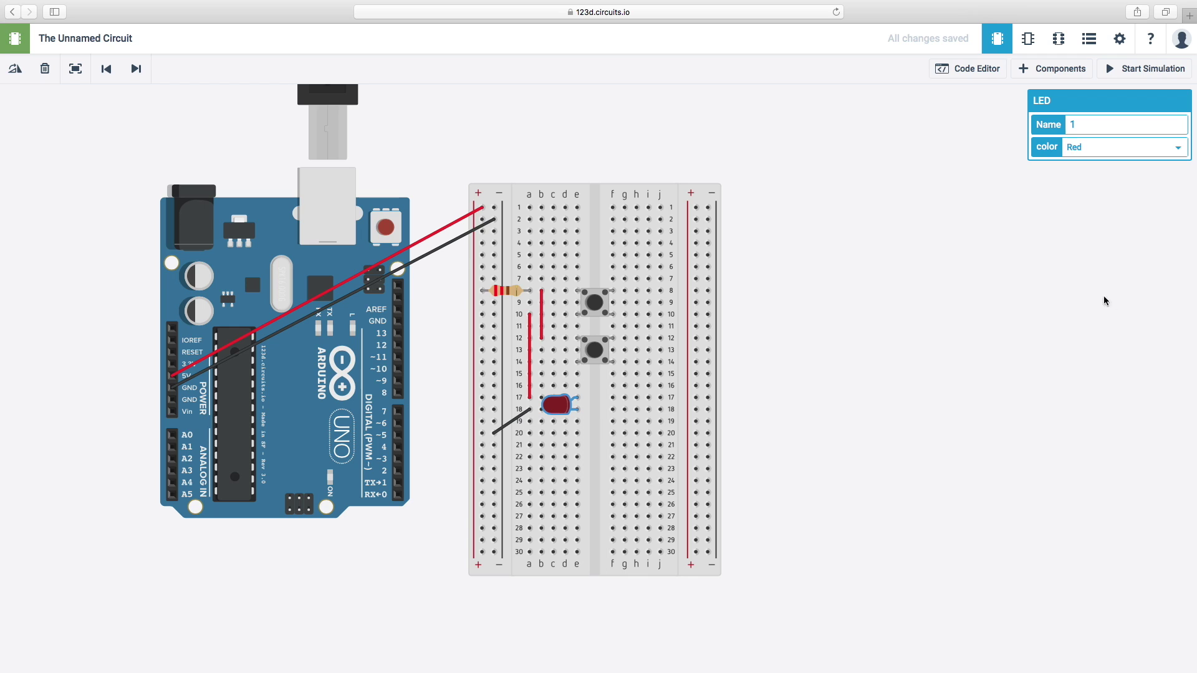
left_click(923, 223)
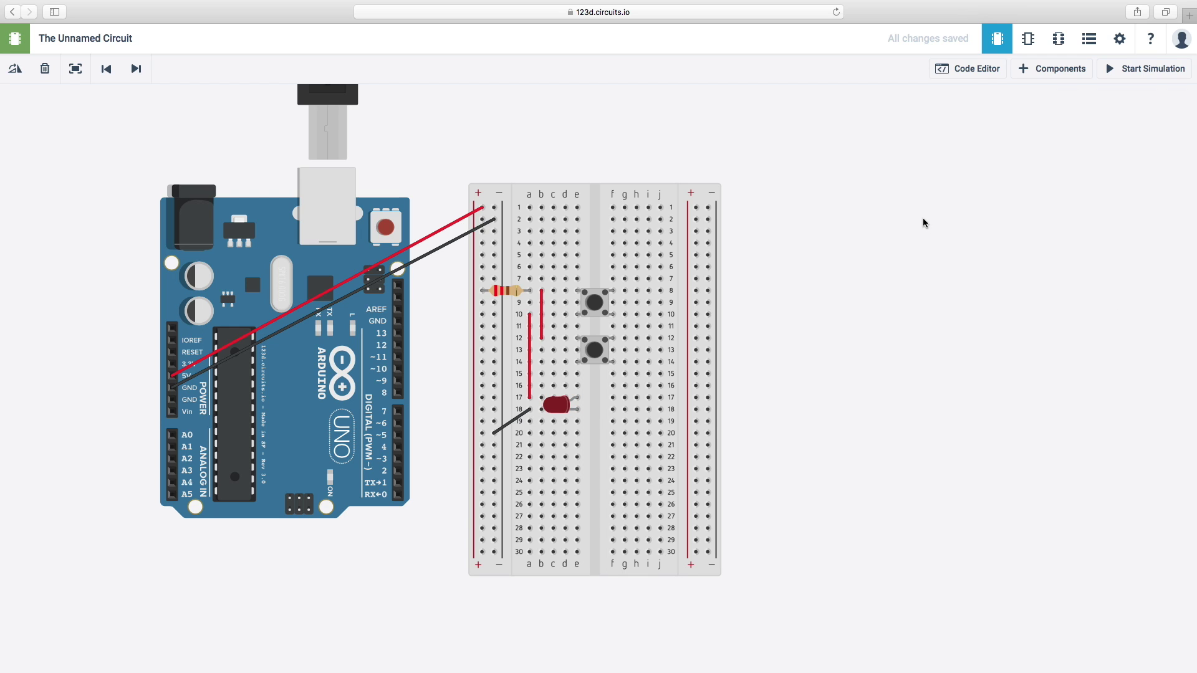
left_click(1170, 73)
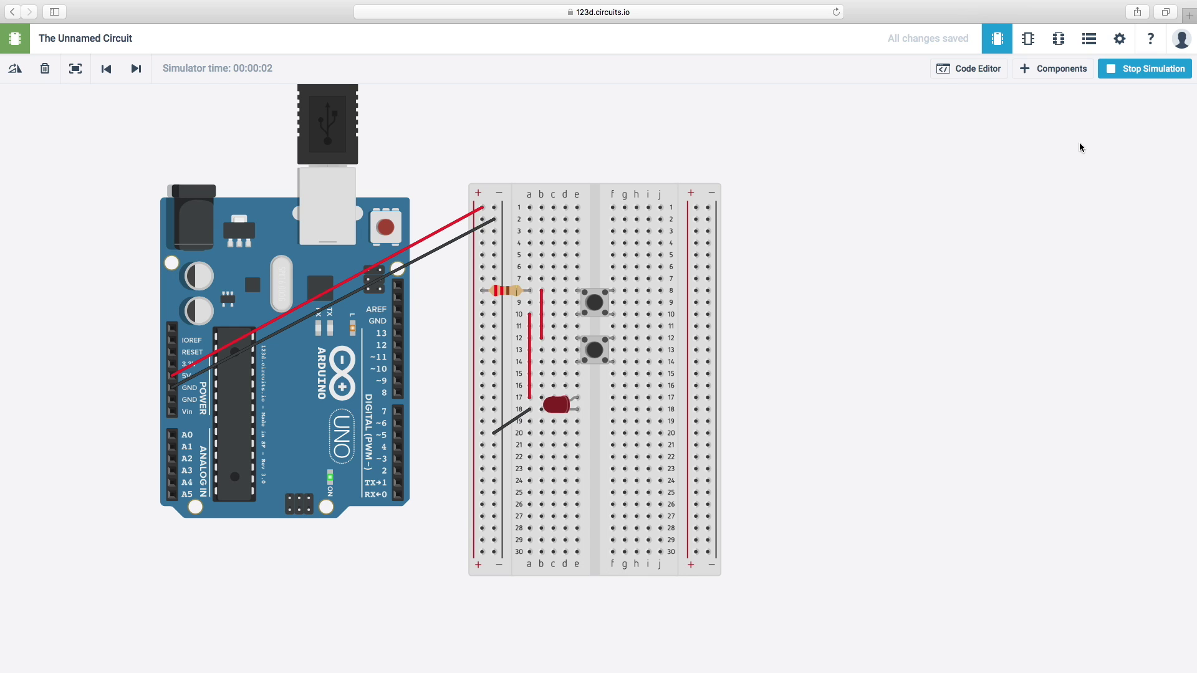
left_click(594, 304)
left_click(594, 304)
left_click(595, 351)
left_click(595, 304)
left_click(597, 301)
Stop the simulation and rotate the lower pushbutton, then rotate it back into place.
left_click(1154, 70)
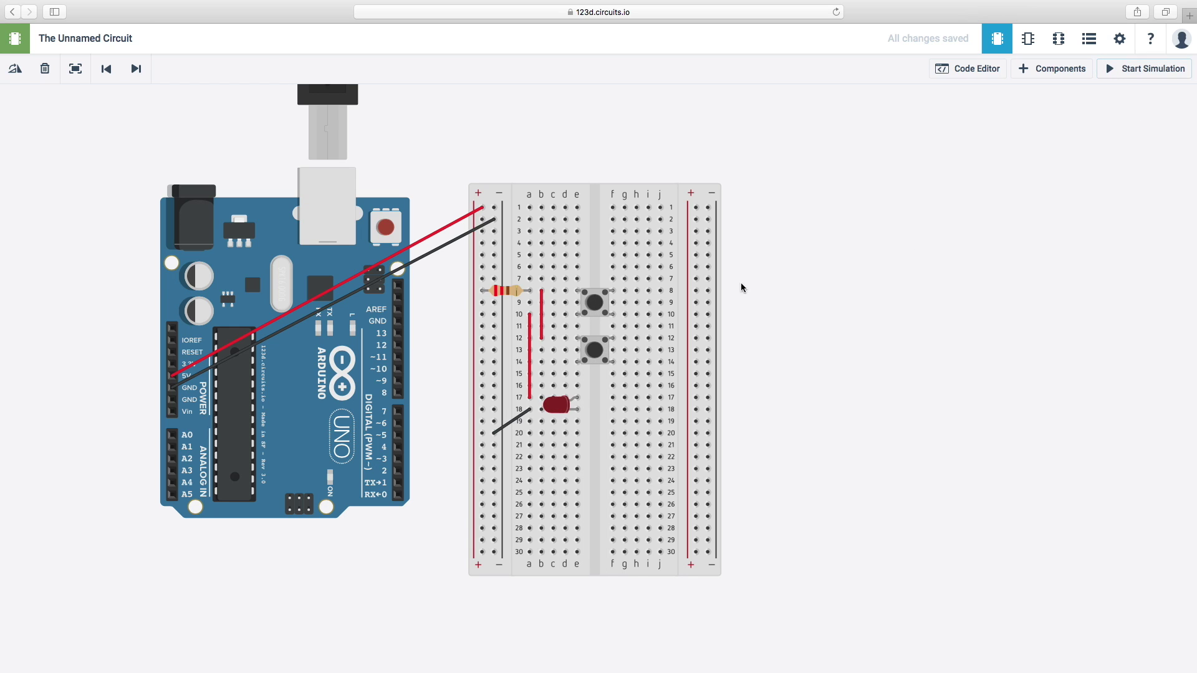
left_click(595, 354)
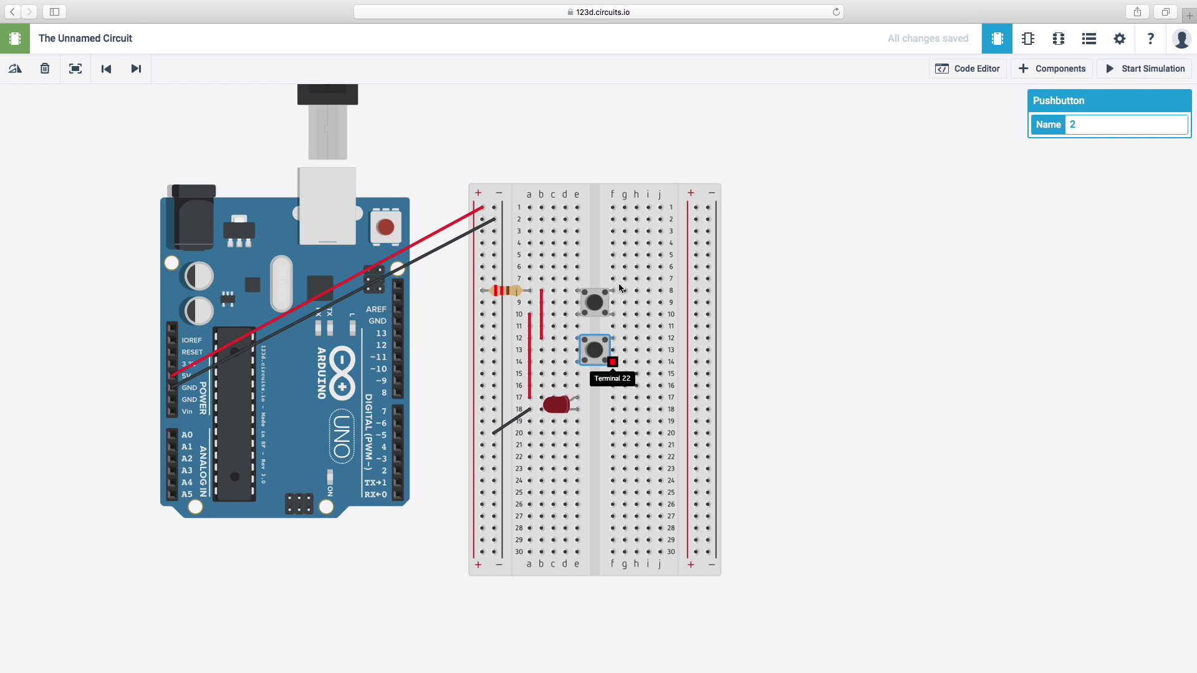
left_click(21, 76)
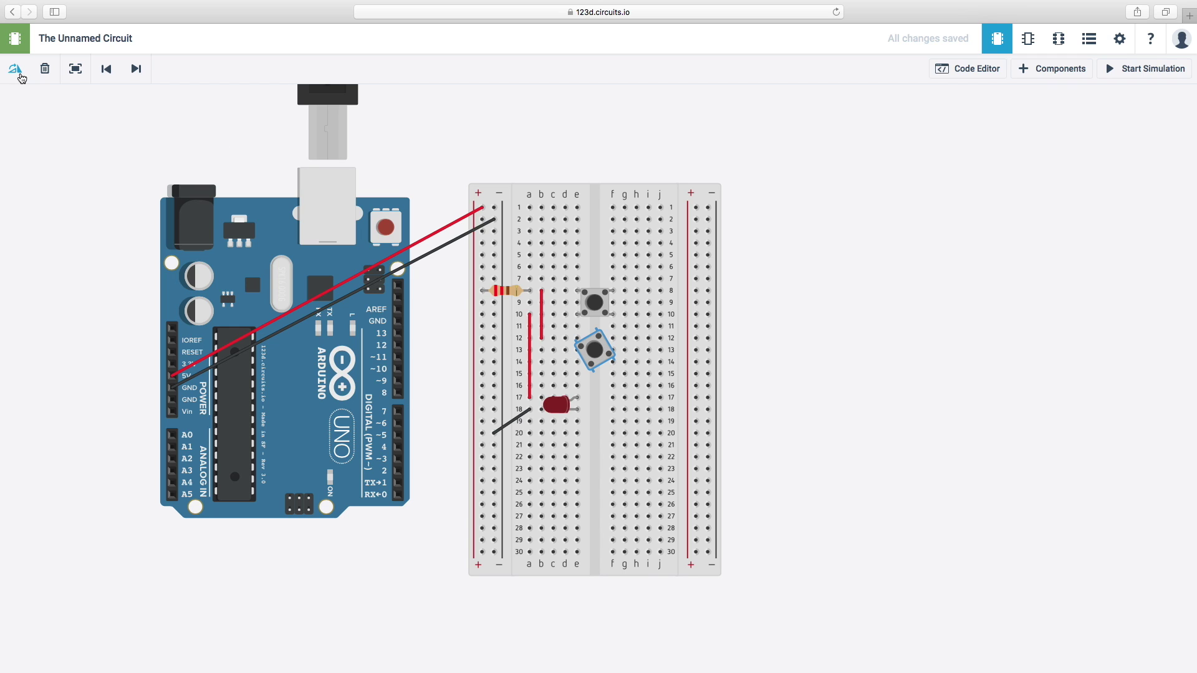
left_click(20, 76)
Rerun the simulation, press the upper pushbutton to test the LED, then stop it.
left_click(1145, 68)
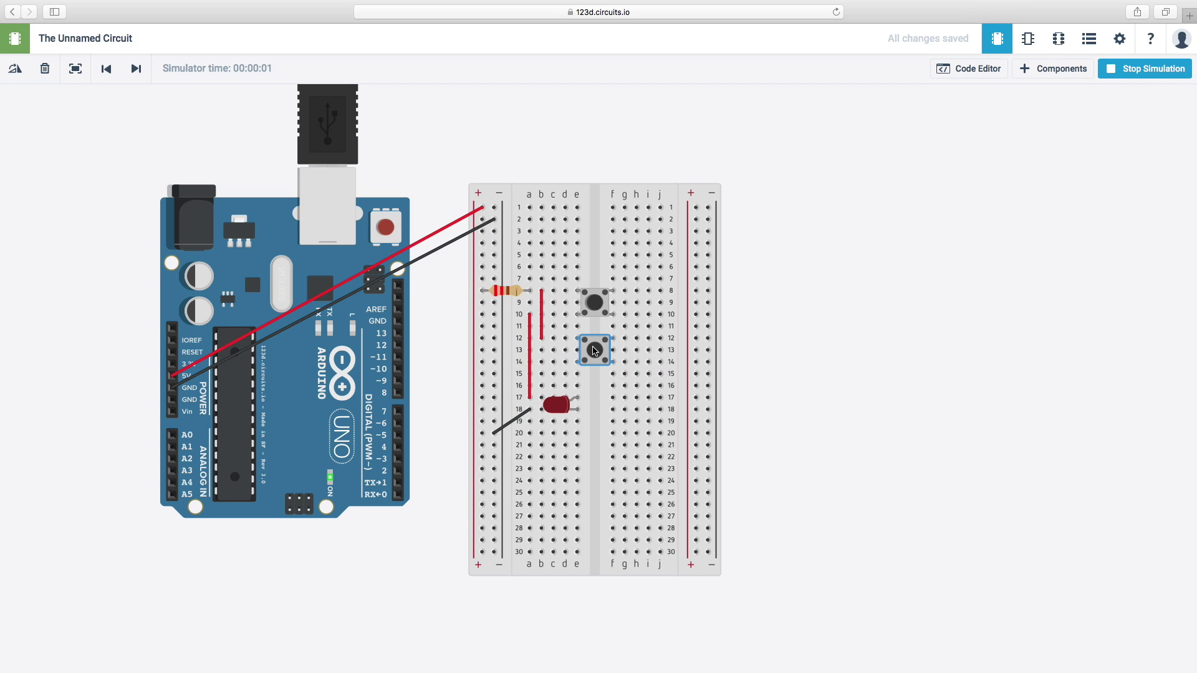
left_click(594, 304)
left_click(1161, 75)
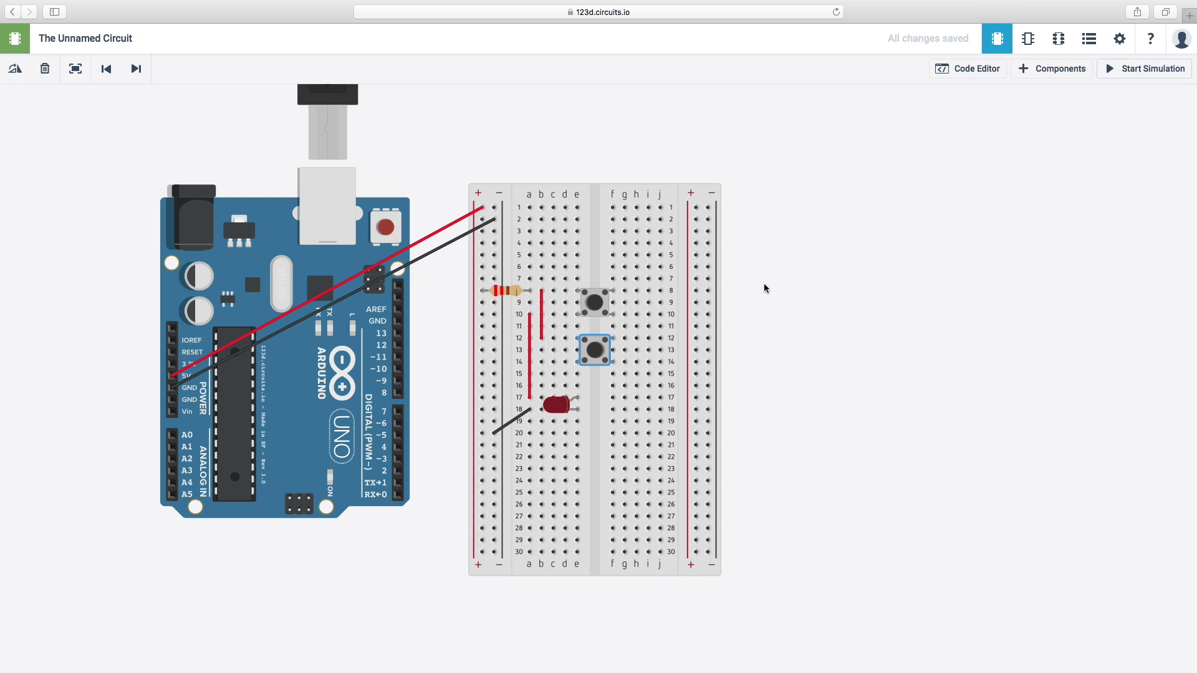
Add a red jumper wire from hole b14 to b17 and restart the simulation.
left_click(541, 362)
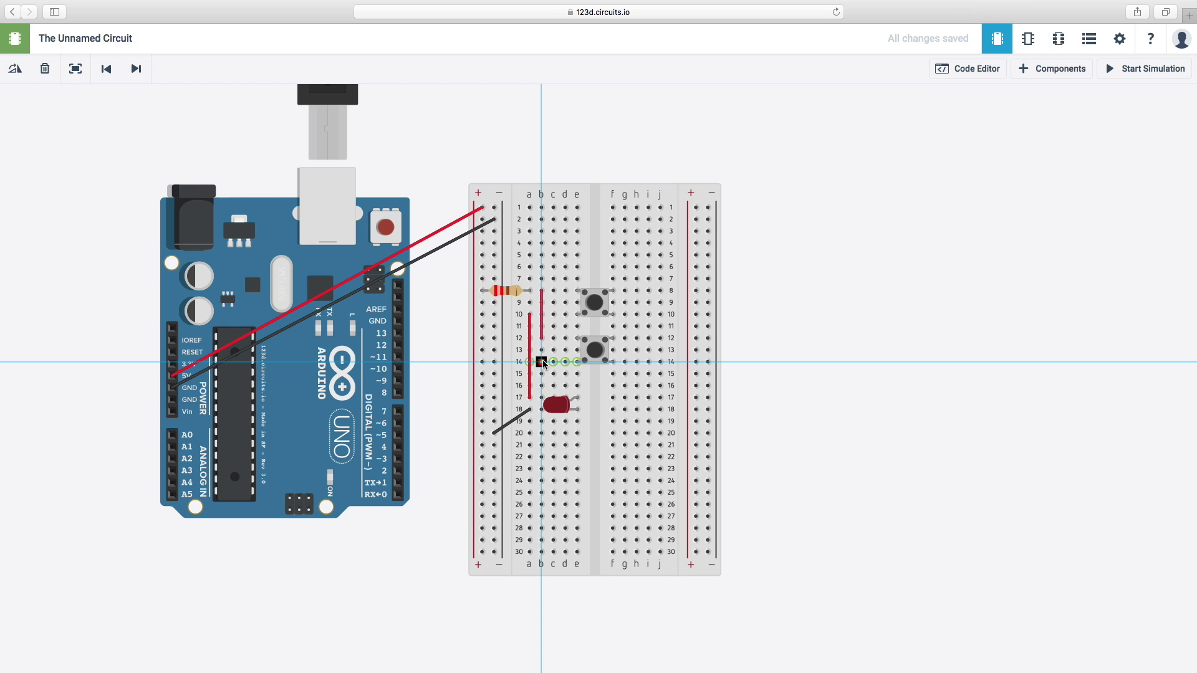
left_click(542, 398)
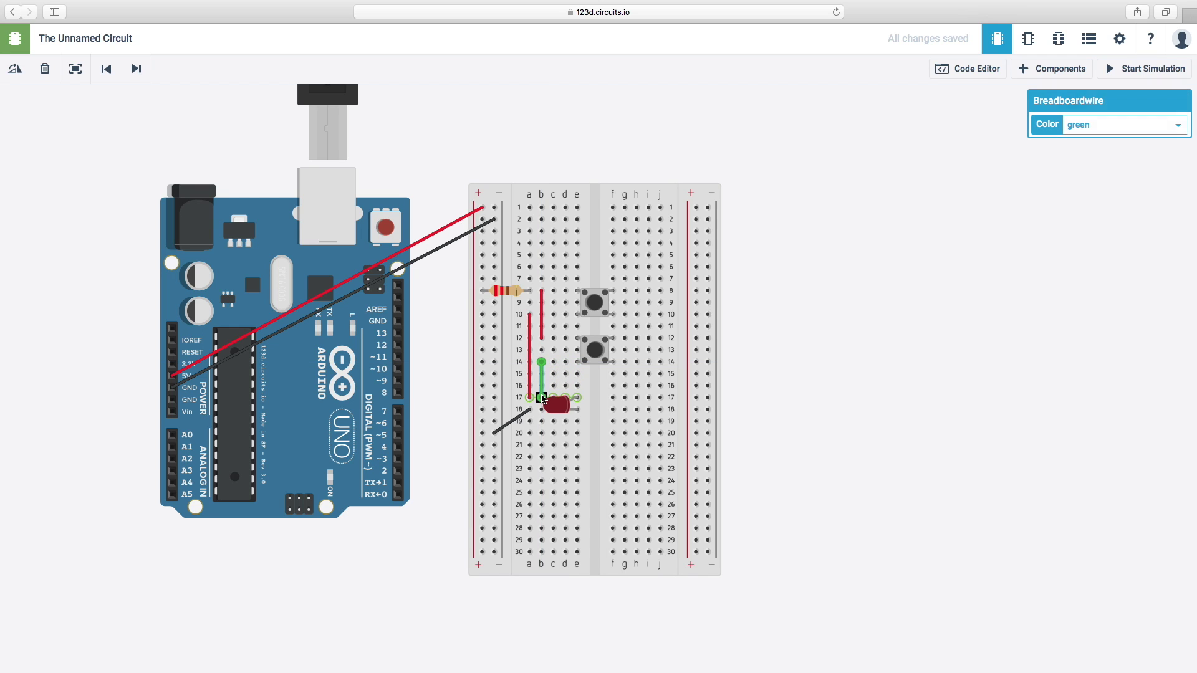
left_click(1142, 128)
left_click(1084, 95)
left_click(998, 406)
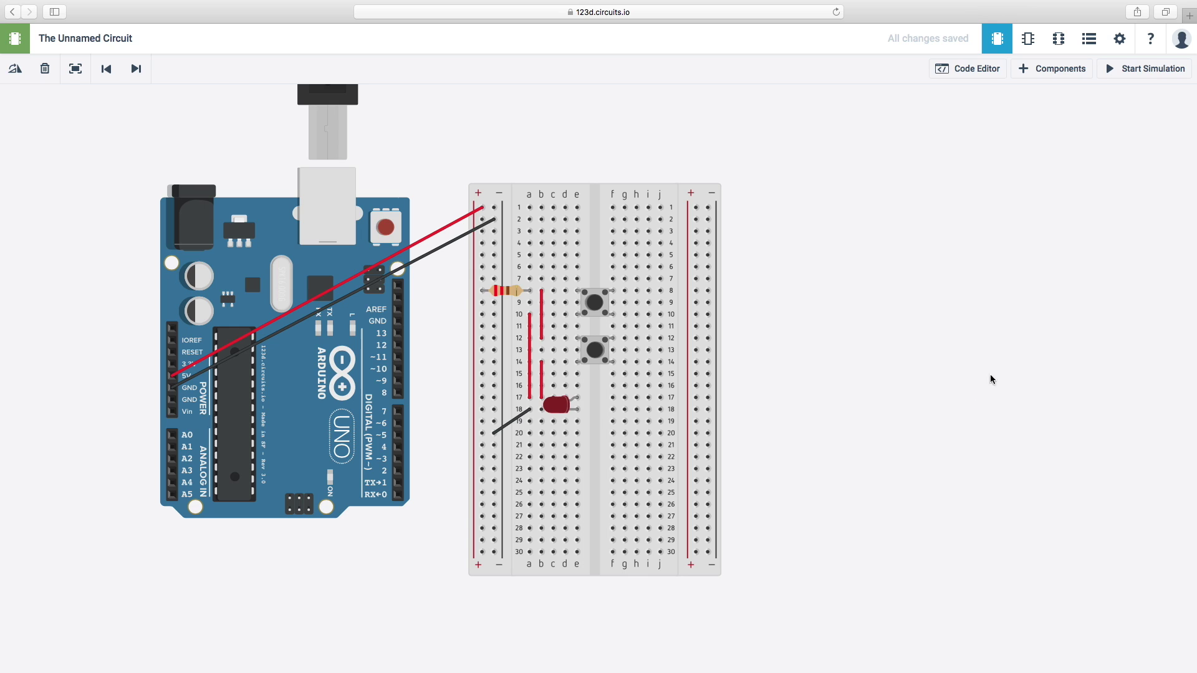
left_click(1152, 70)
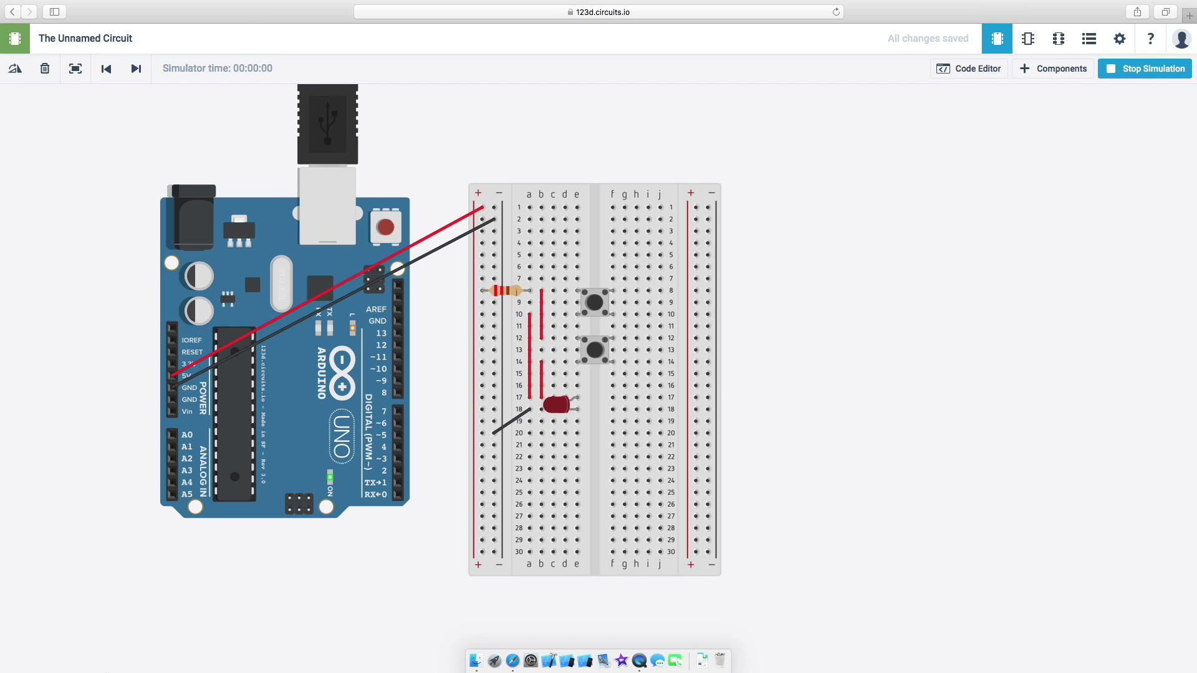
Press the pushbuttons repeatedly to check that they light the LED.
left_click(591, 349)
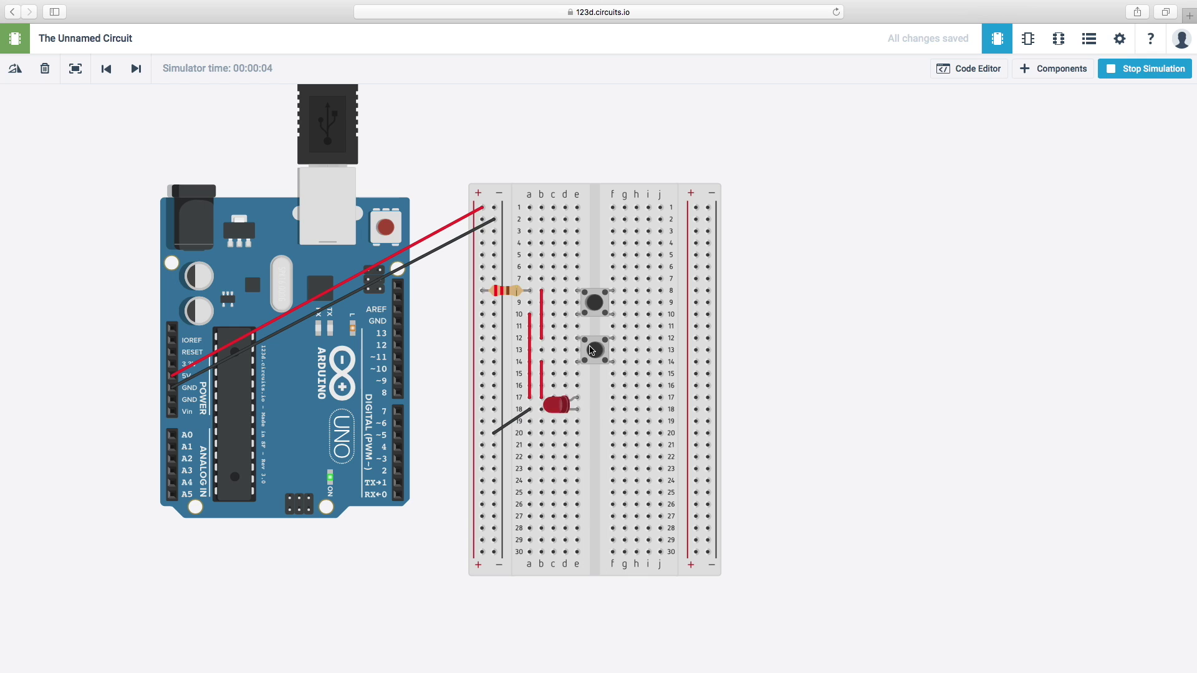
left_click(590, 350)
left_click(600, 350)
left_click(600, 350)
left_click(600, 349)
Change the LED colour to Orange and test it with the lower pushbutton.
left_click(563, 406)
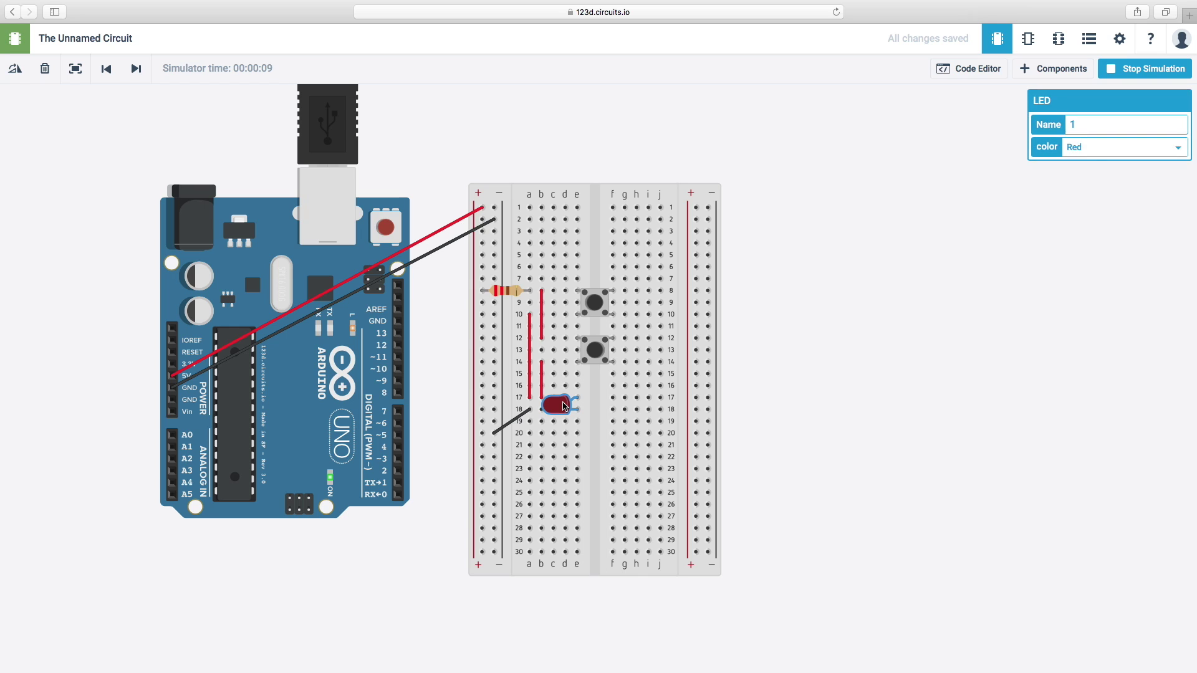
left_click(1150, 144)
left_click(1142, 127)
left_click(596, 350)
Switch the LED to Blue, set it back to Red, and open the Arduino sketch.
left_click(1132, 147)
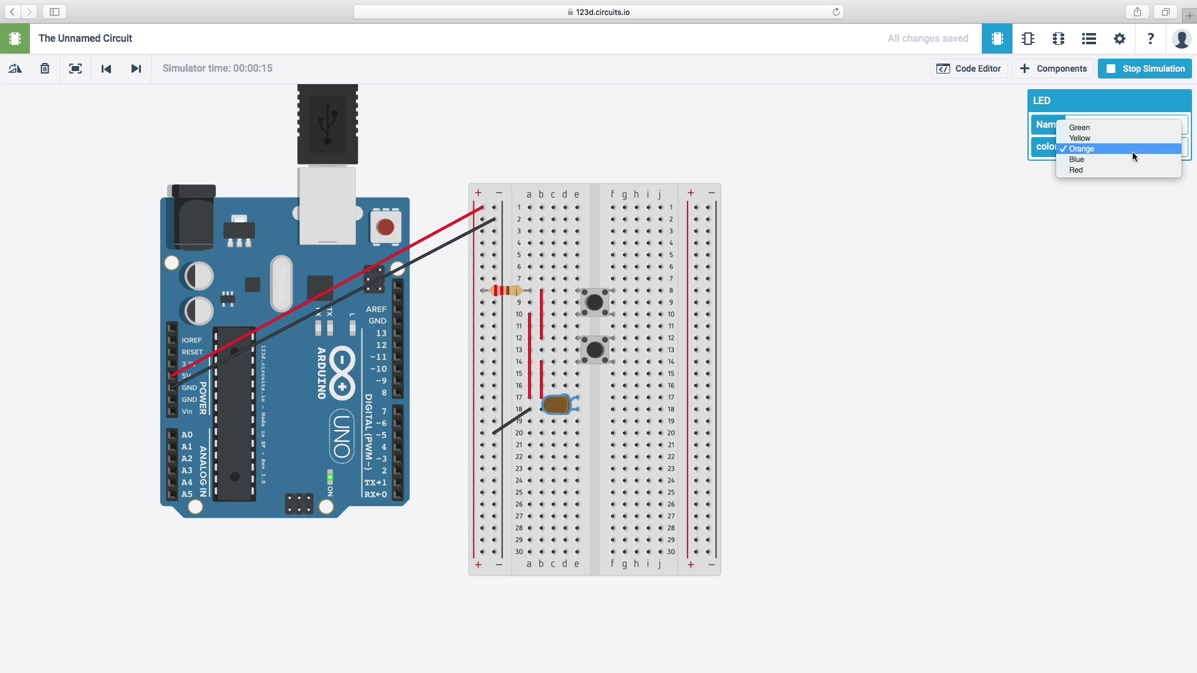
left_click(1112, 156)
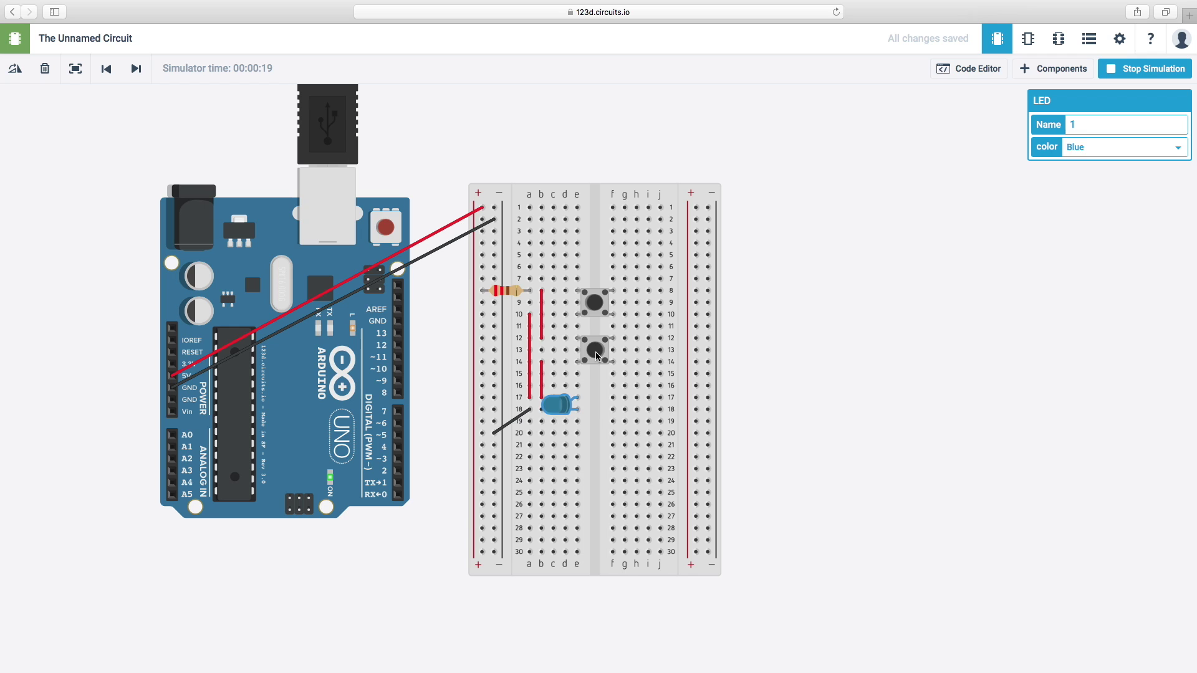
left_click(1096, 150)
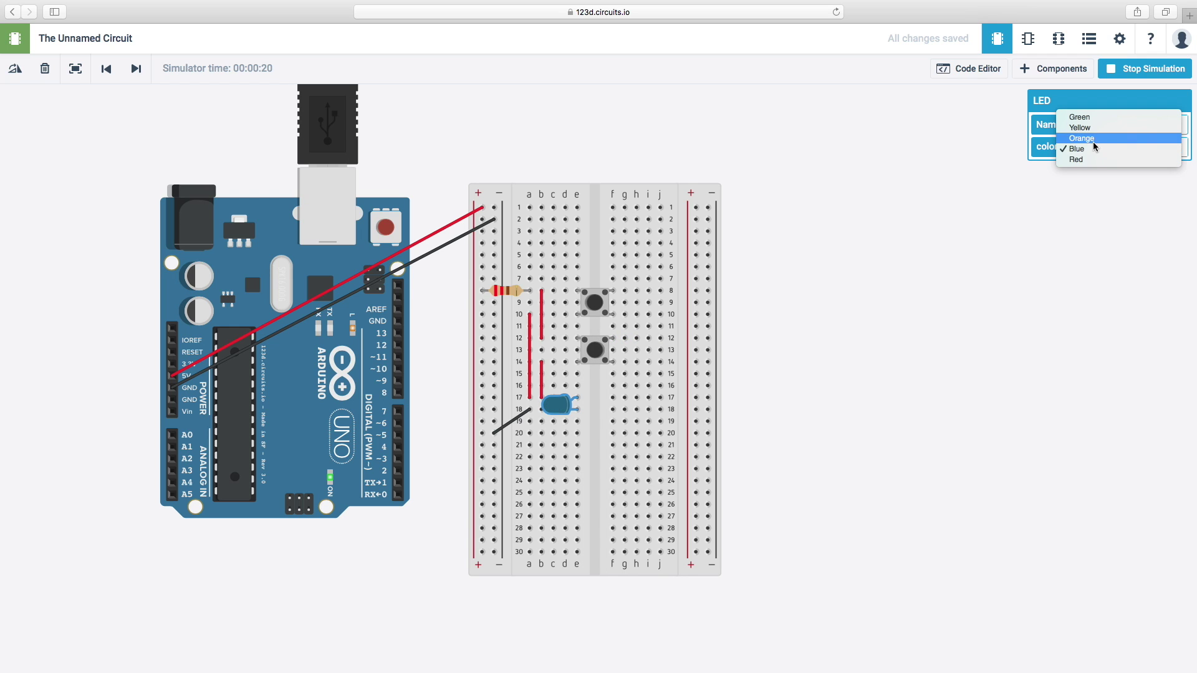
left_click(1072, 151)
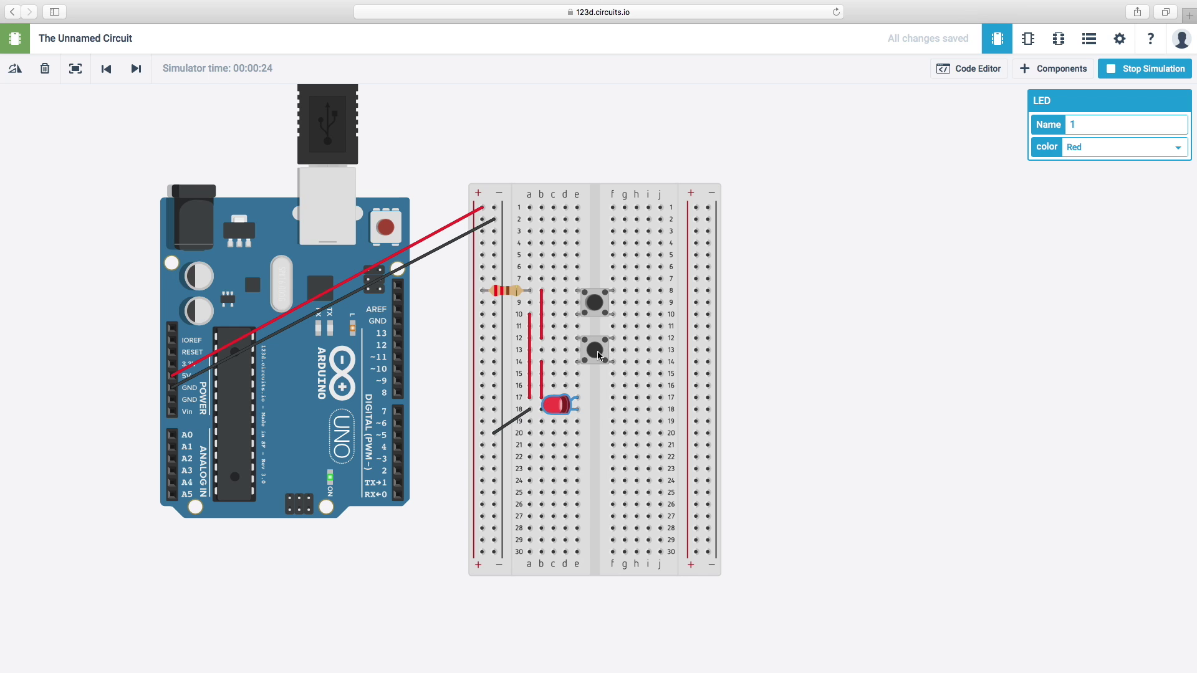
left_click(955, 70)
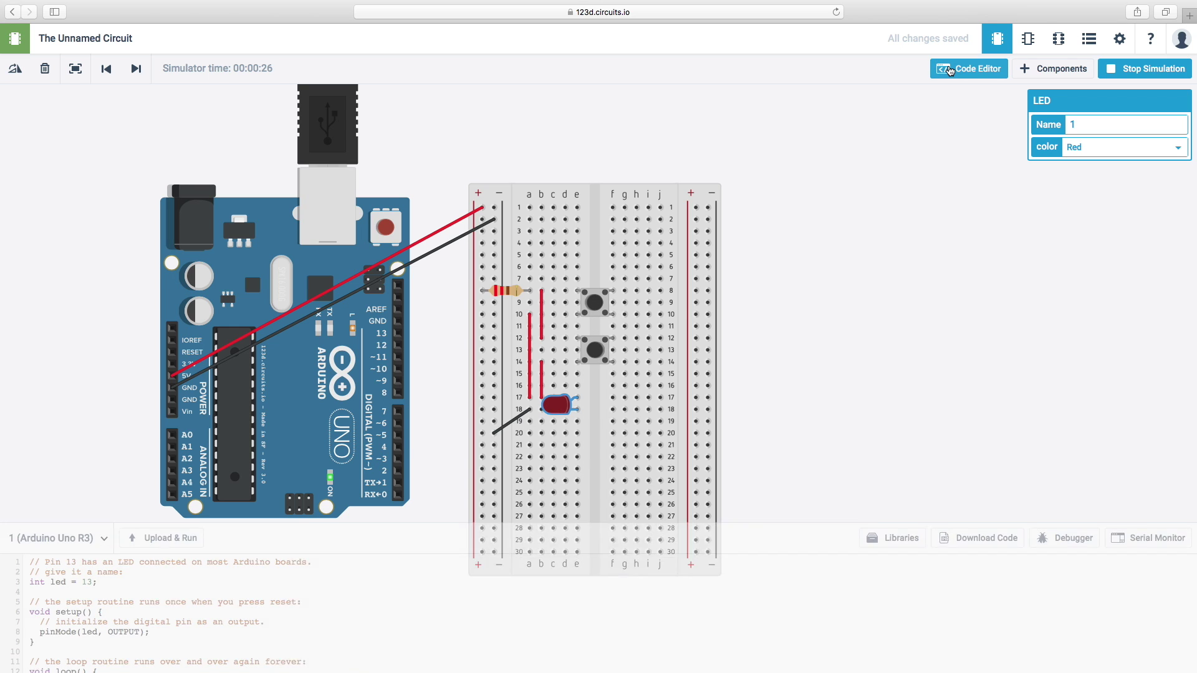
Stop the simulation and change the led pin on line 3 from 13 to 71.
scroll(328, 585, "down", 2)
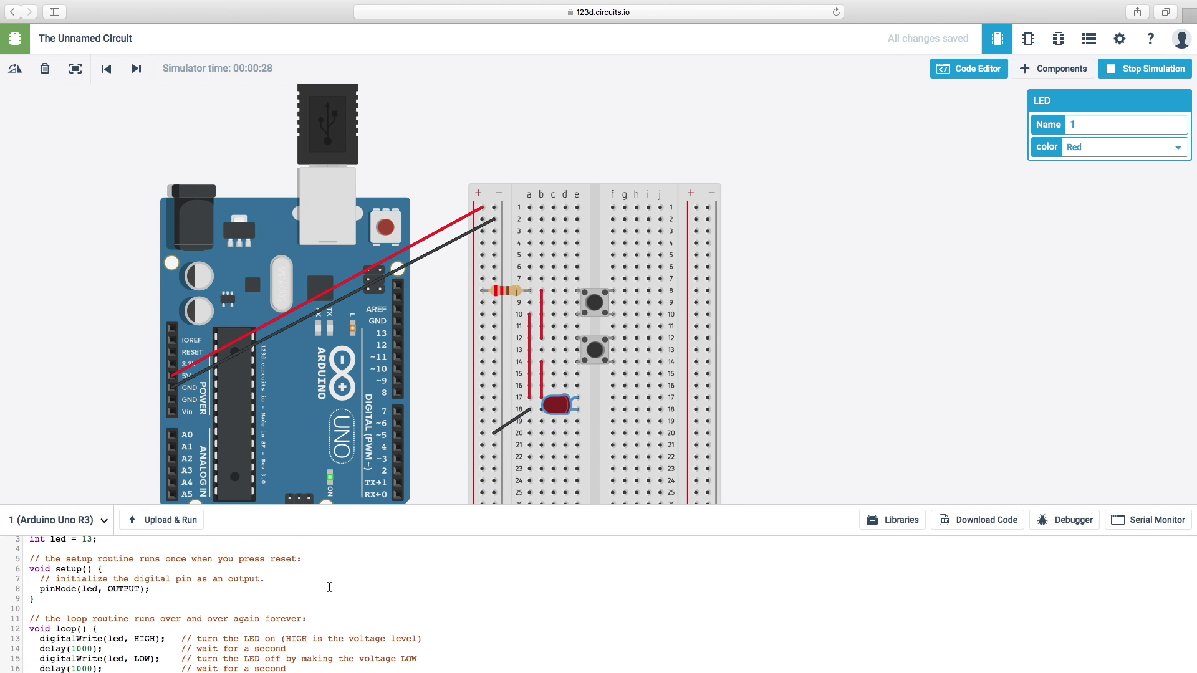
scroll(328, 585, "up", 2)
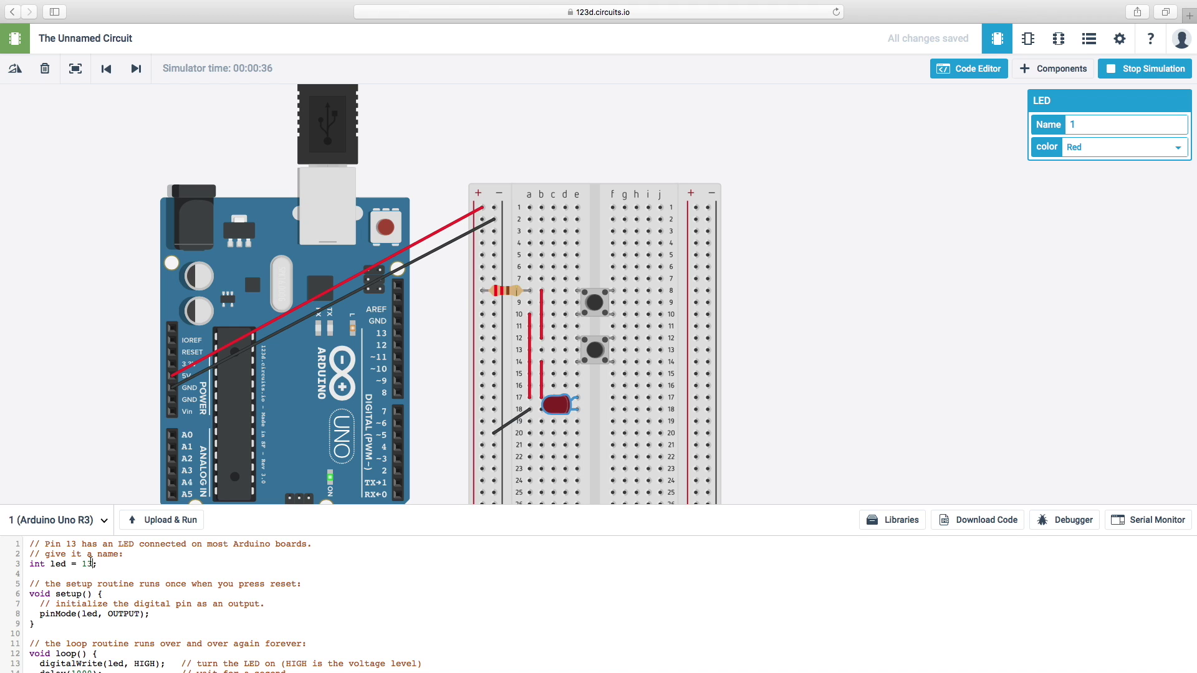
left_click(1153, 68)
left_click(91, 566)
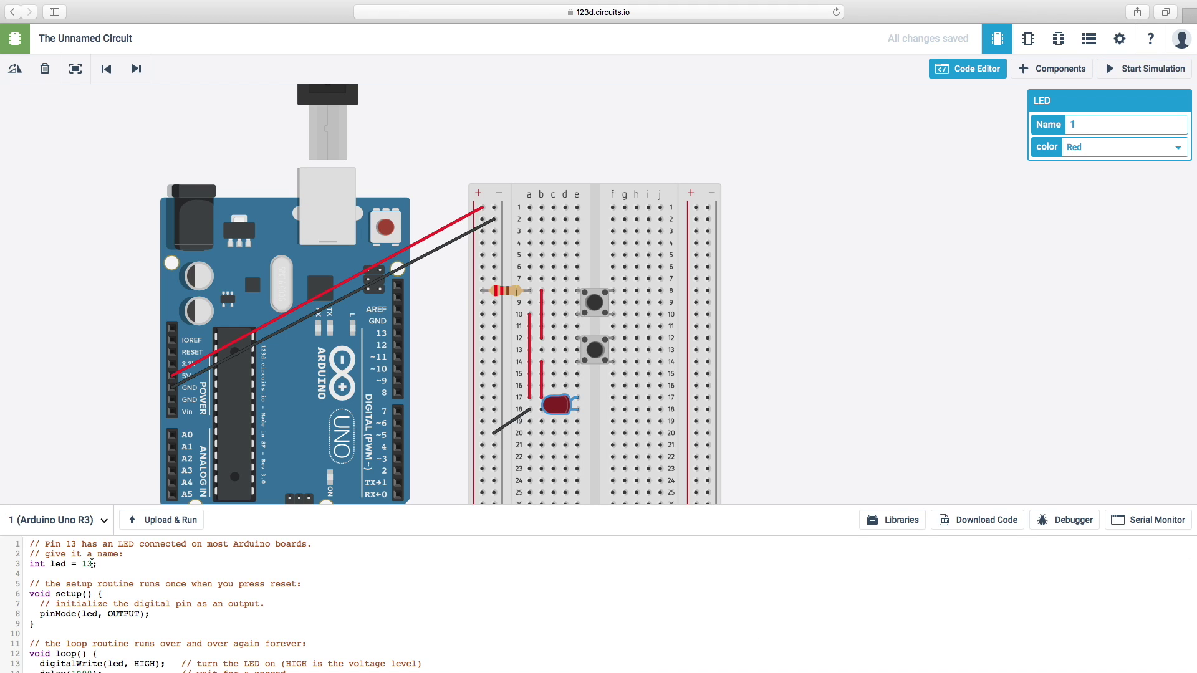
key("BackSpace")
key("BackSpace")
type("71")
Run the simulation with led = 71, test the pushbuttons, then stop it.
left_click(1133, 69)
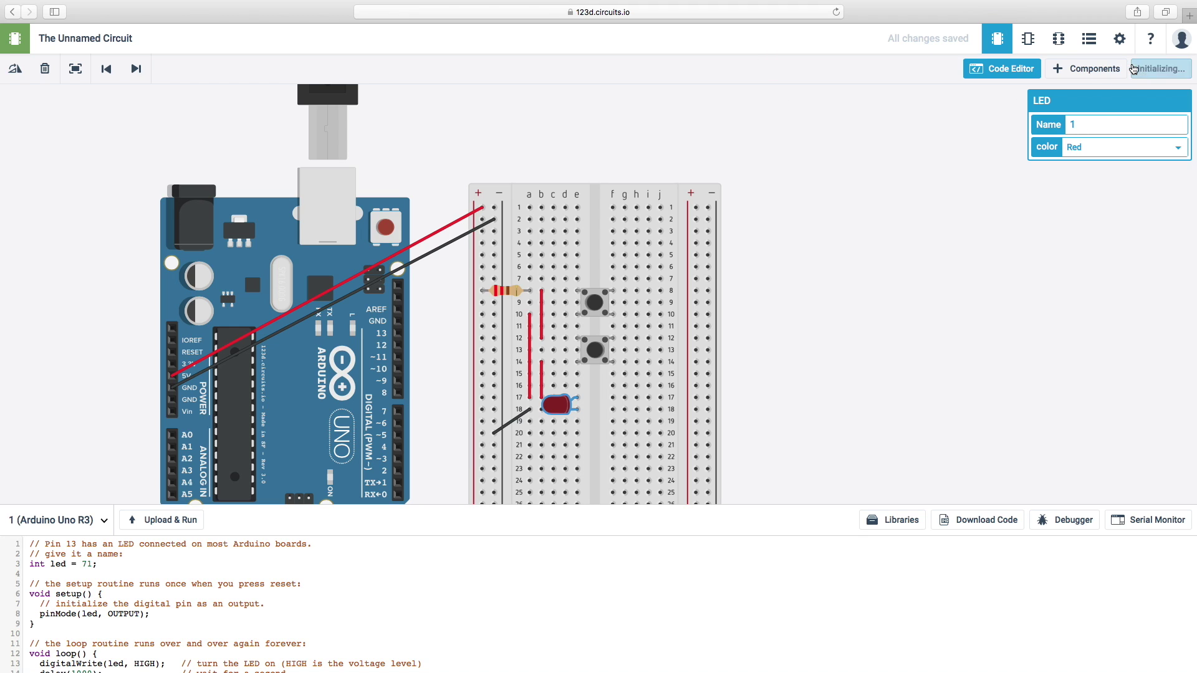
left_click(595, 303)
left_click(595, 304)
left_click(594, 353)
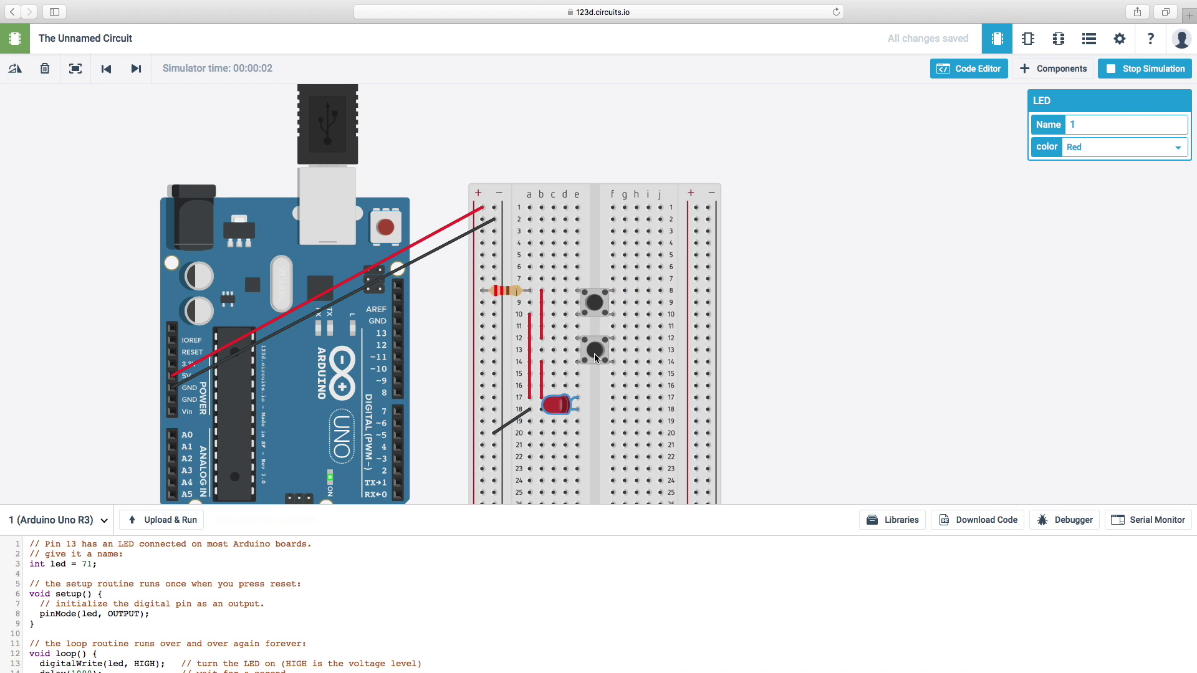
left_click(1171, 73)
Change the led pin on line 3 from 71 to 0 and rerun the simulation.
left_click(25, 577)
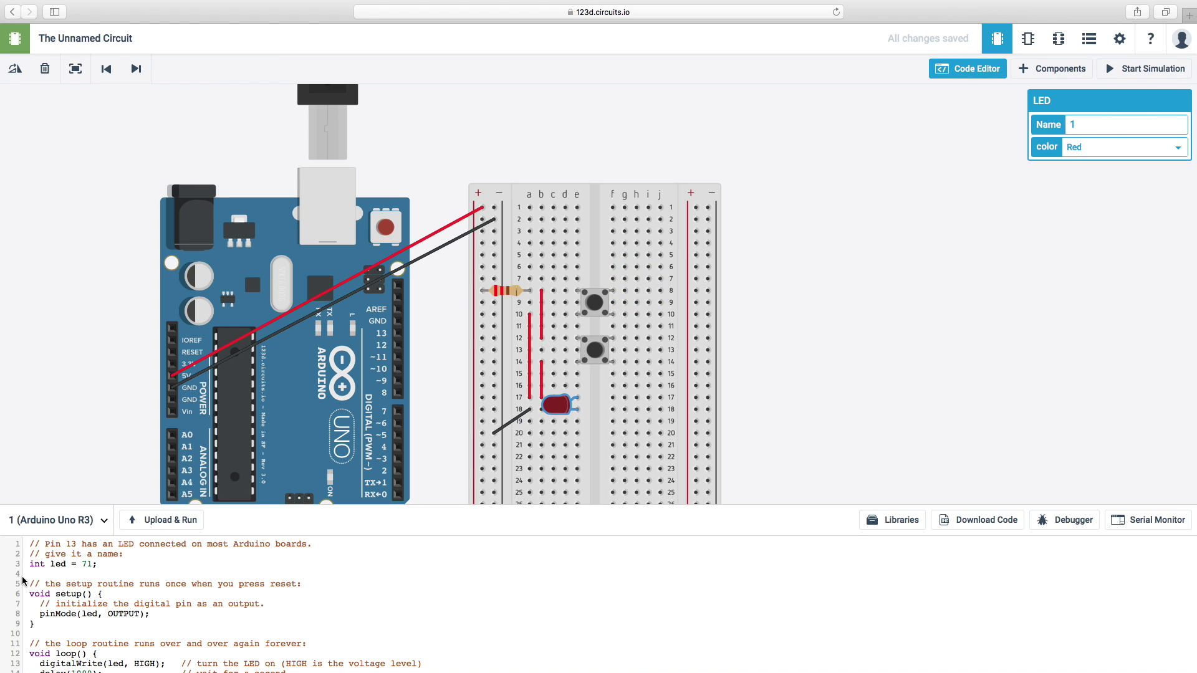
left_click(85, 566)
left_click_drag(80, 567, 92, 566)
type("0")
left_click(1144, 69)
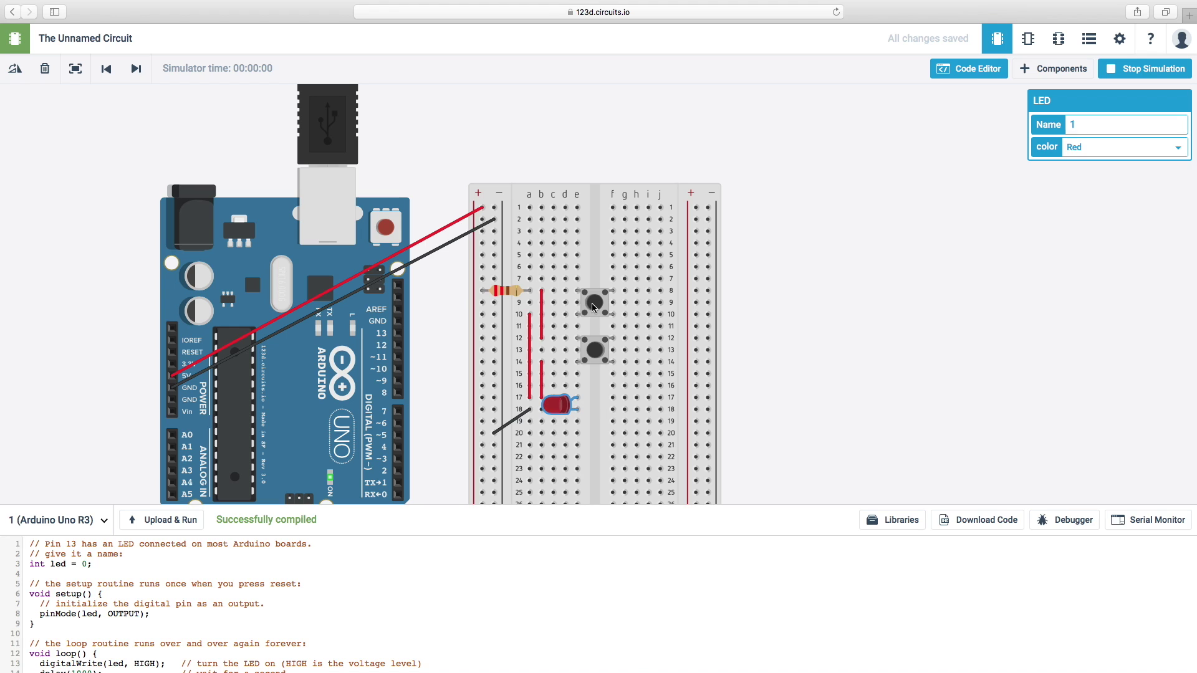
Select the Arduino board, stop the simulation, and delete the 0 from line 3.
left_click(351, 331)
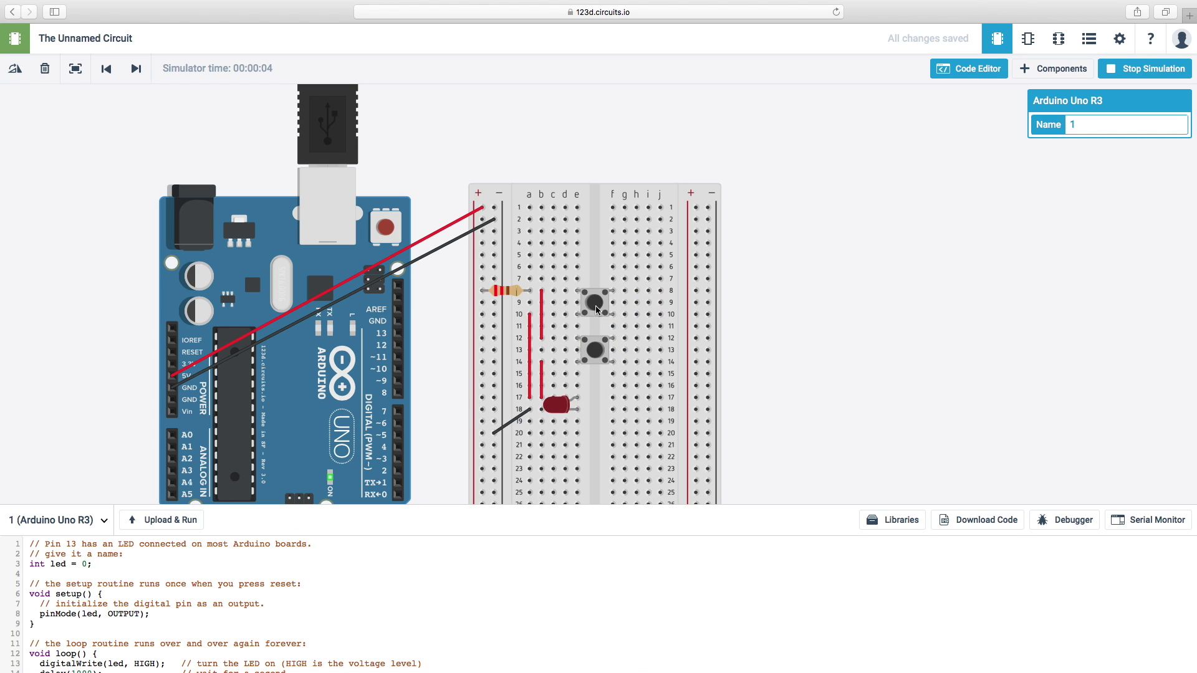
left_click(86, 564)
left_click(1164, 72)
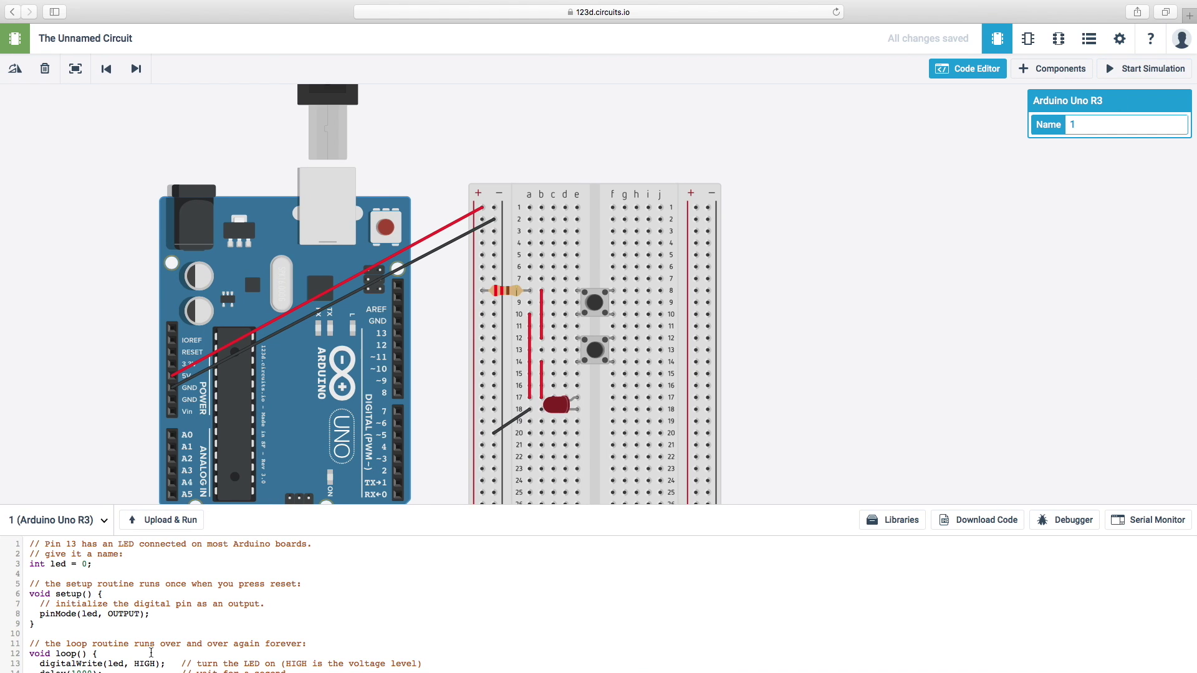
key("BackSpace")
Set int led to 17, run the simulation, and compile and run the sketch again.
type("17")
left_click(1178, 69)
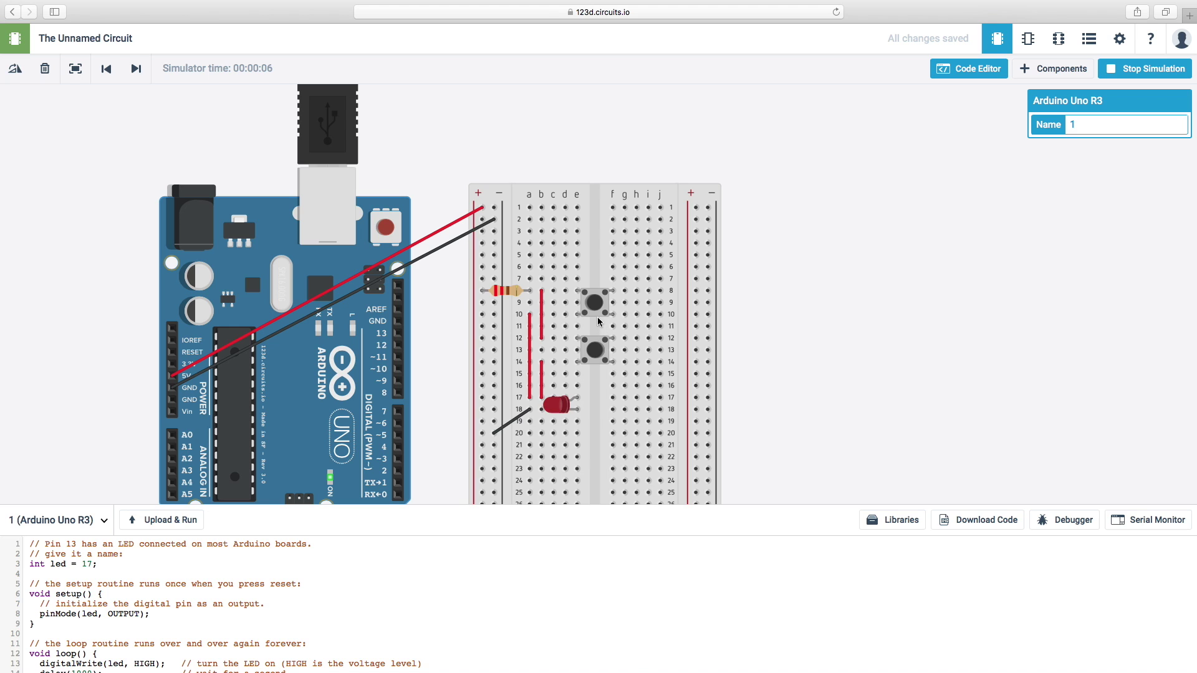
left_click(871, 331)
scroll(598, 578, "down", 1)
scroll(598, 578, "up", 1)
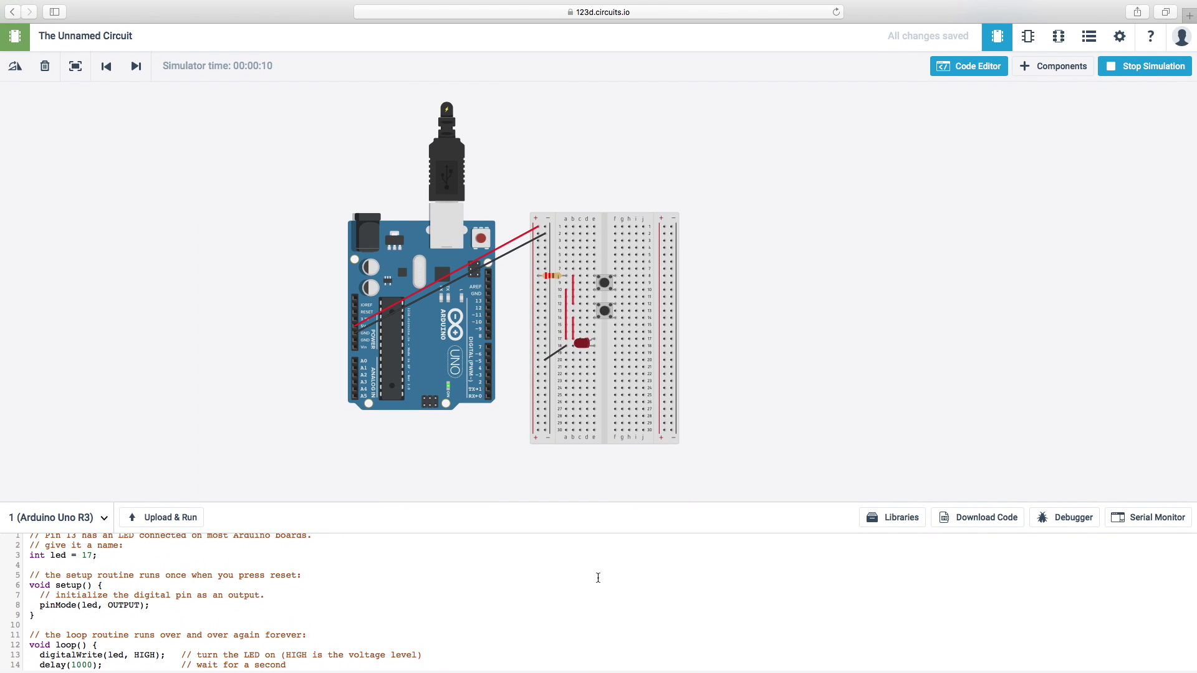
scroll(598, 578, "up", 1)
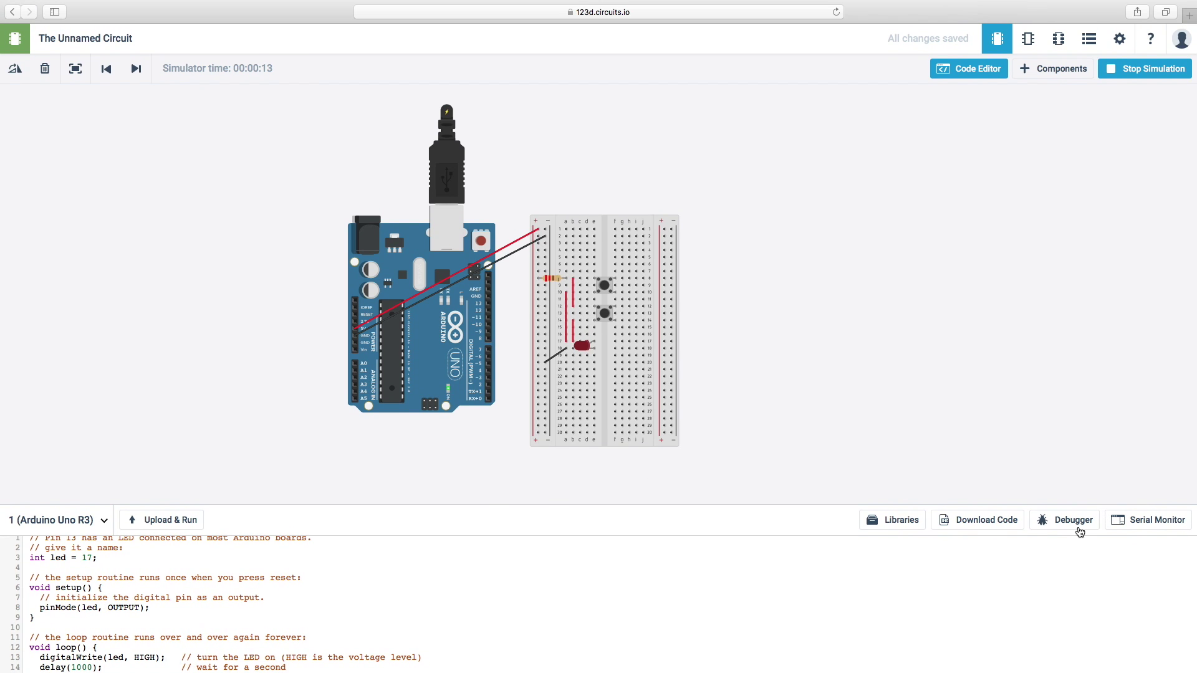
left_click(164, 521)
Stop the simulation, pan across the canvas, and close the code editor.
left_click(1141, 69)
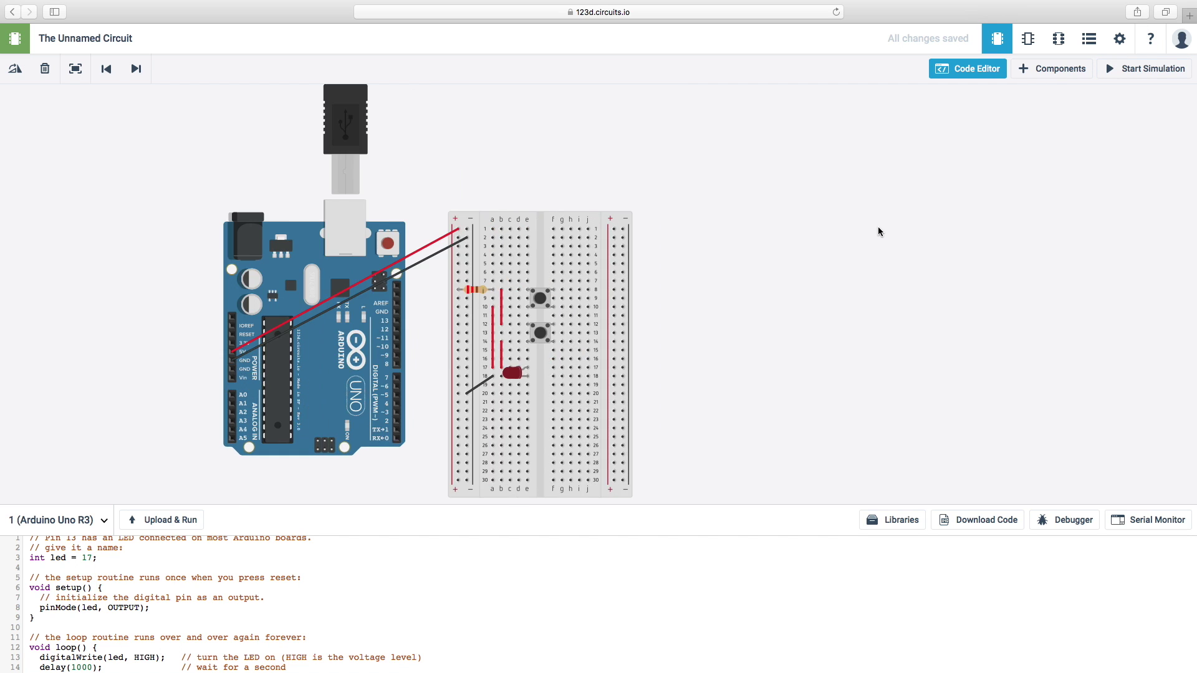
scroll(881, 230, "down", 5)
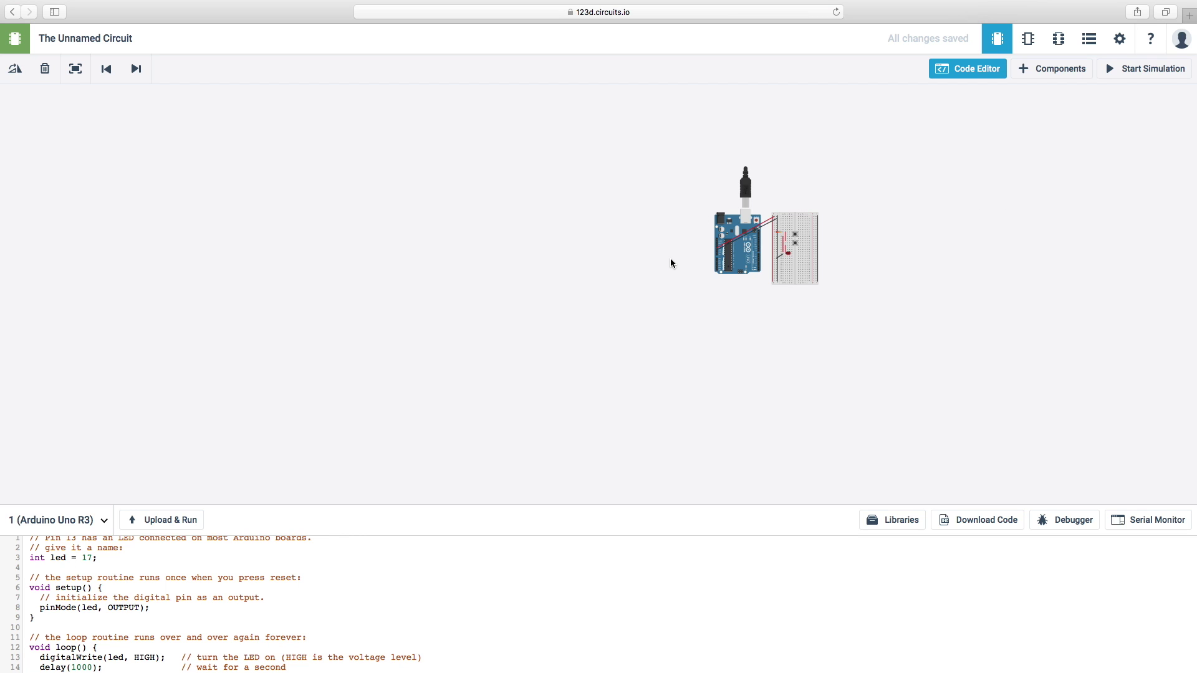
scroll(671, 263, "up", 5)
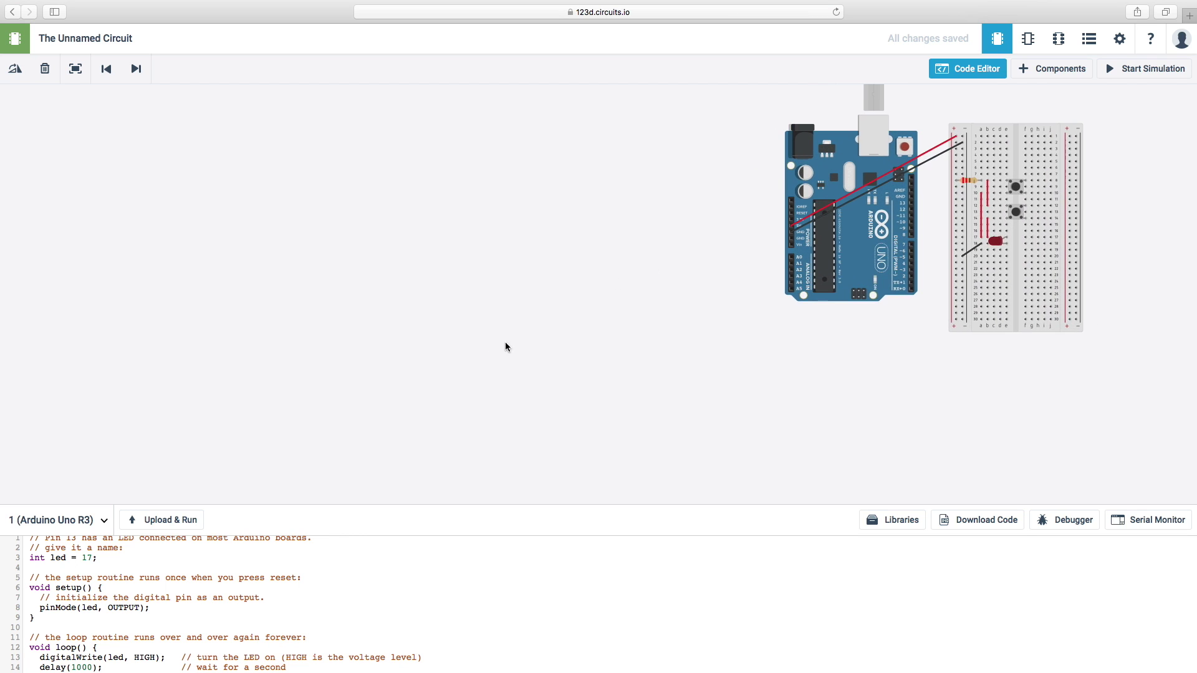
scroll(505, 348, "right", 5)
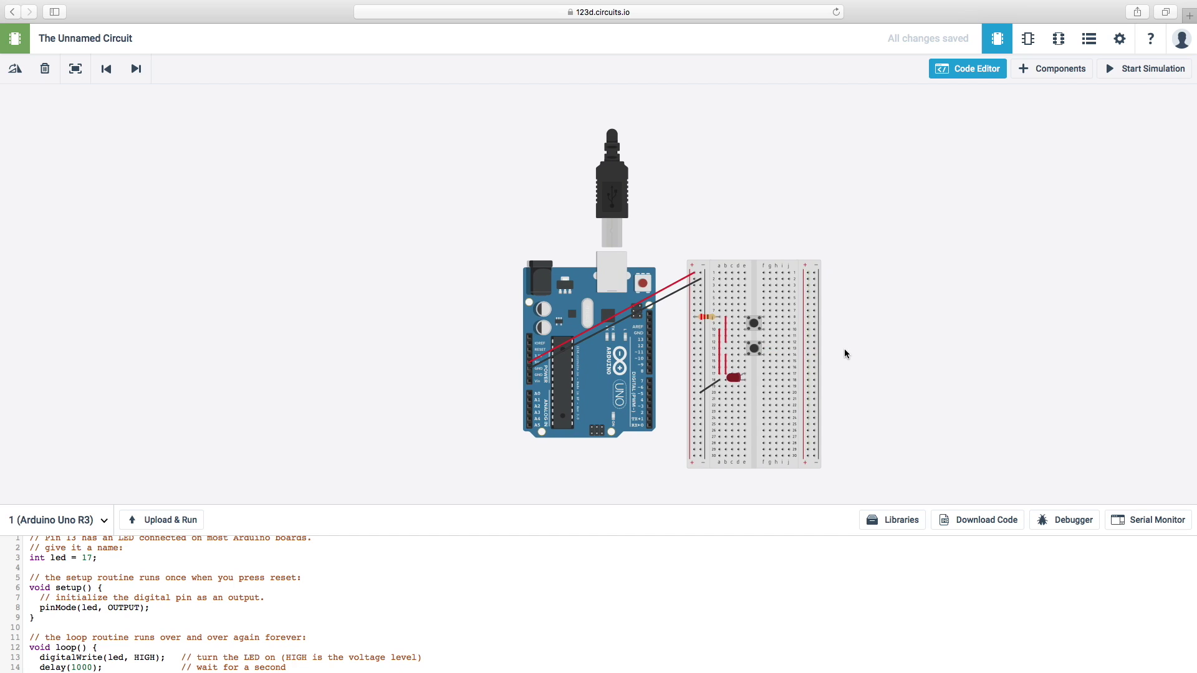
left_click(755, 328)
left_click(1173, 262)
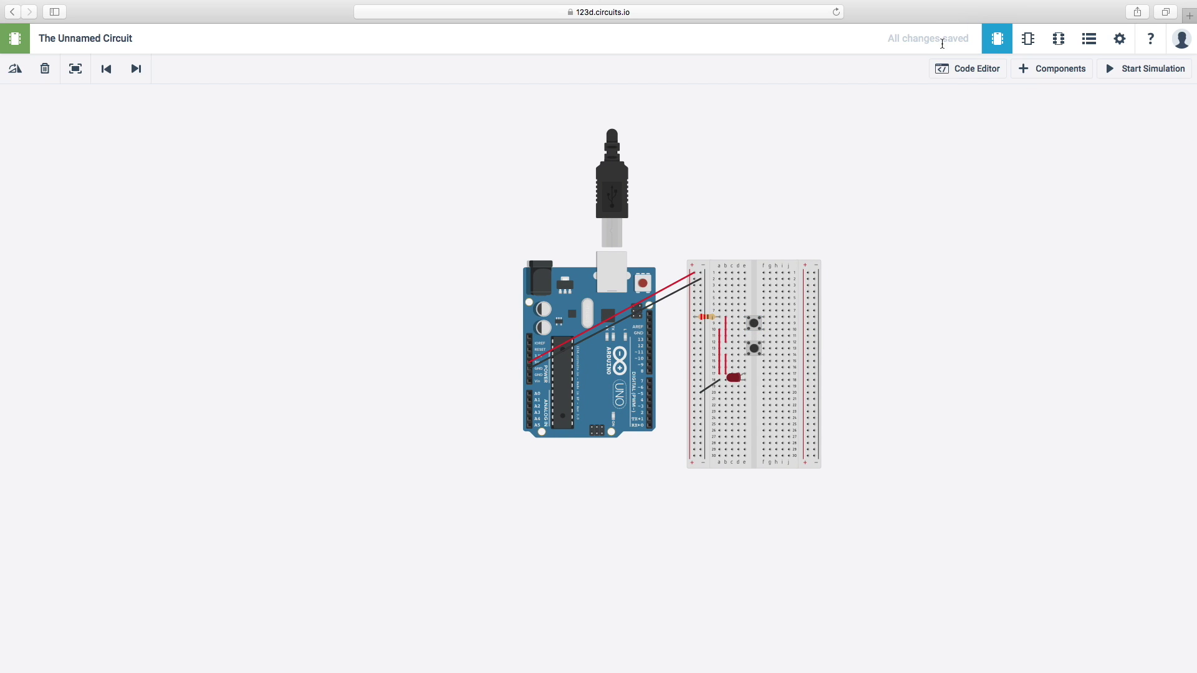